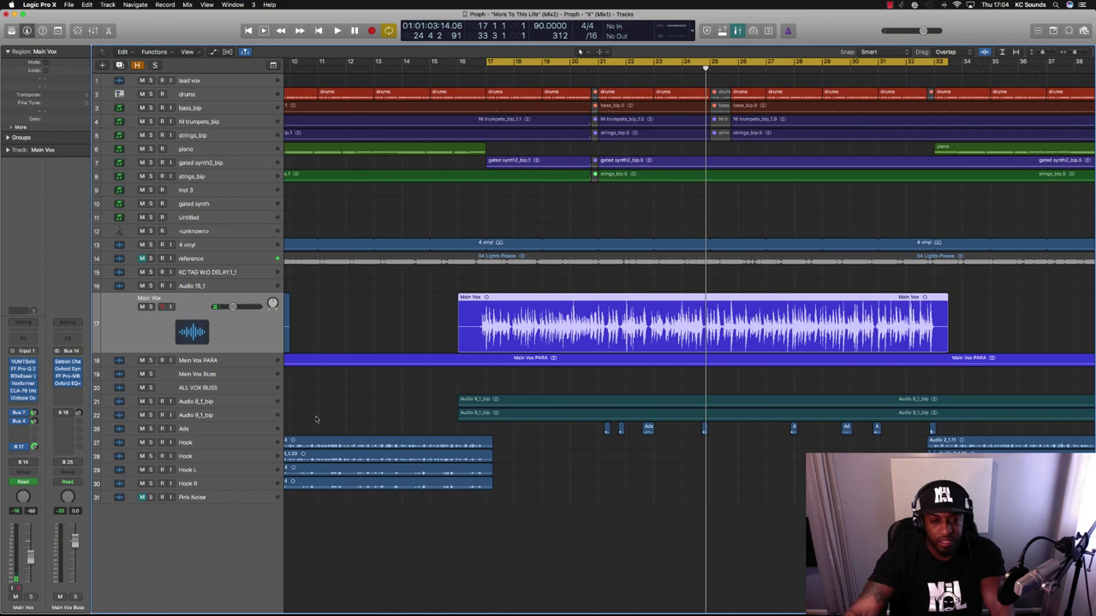
Step: Show the mixer and play back the song, auditioning Main Vox both soloed and within the full mix
key("x")
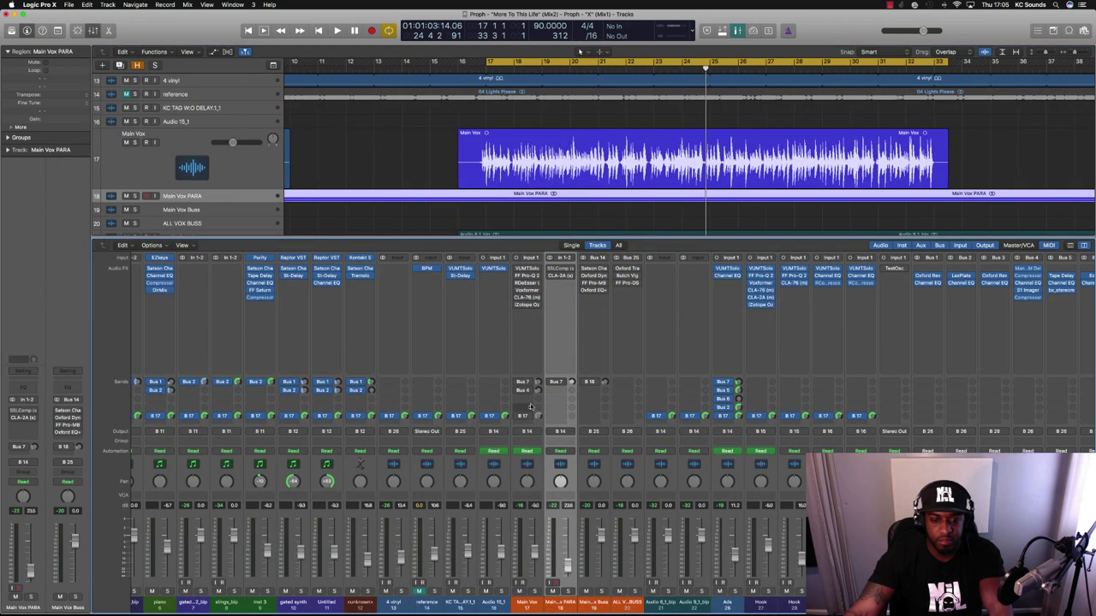
key("space")
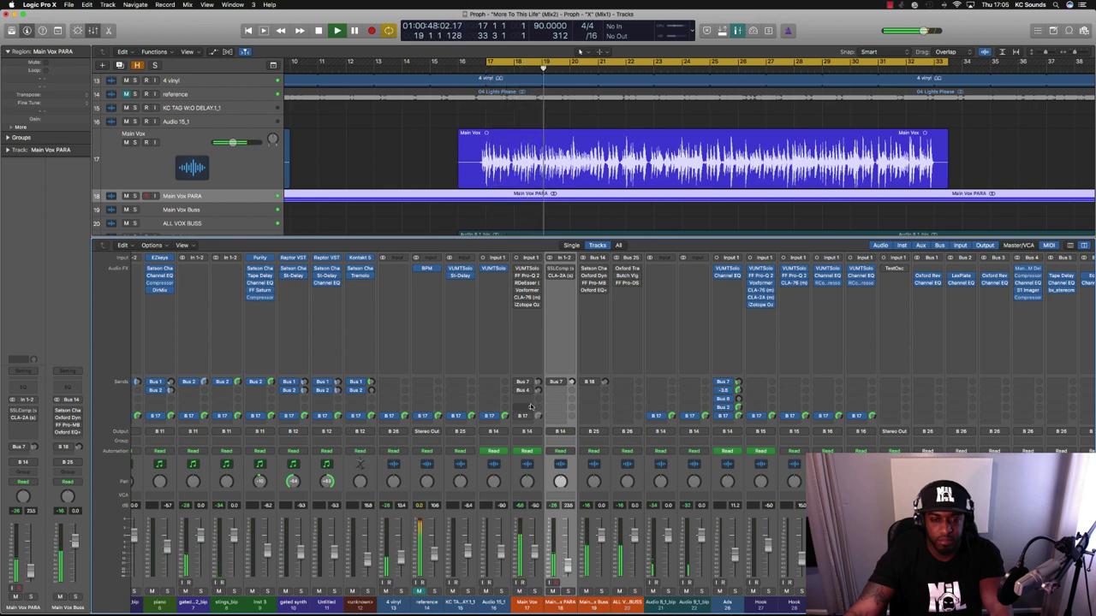
left_click(534, 590)
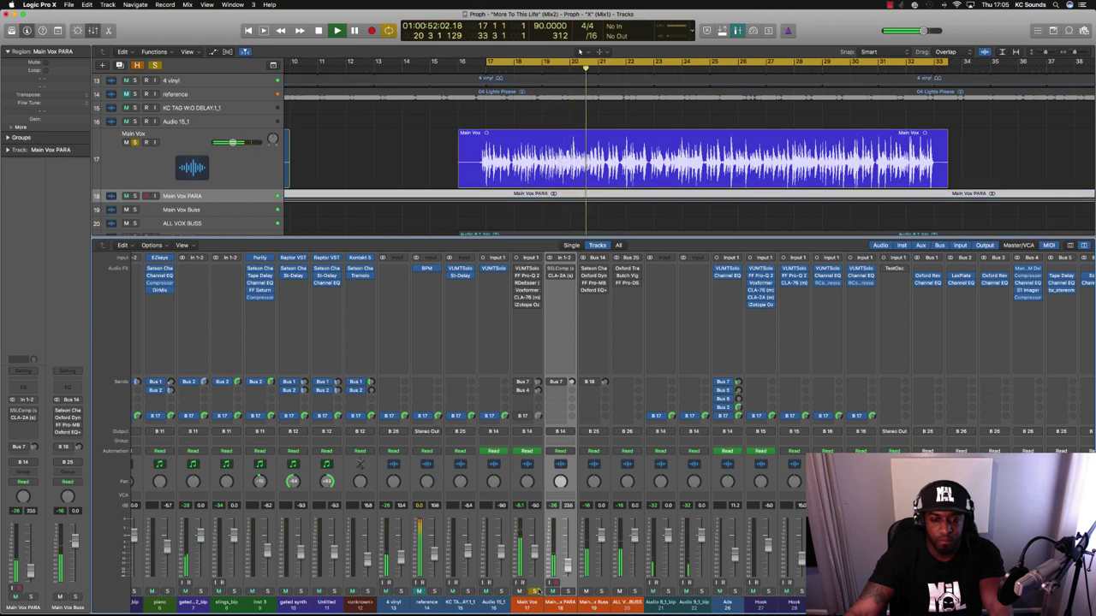
left_click(534, 591)
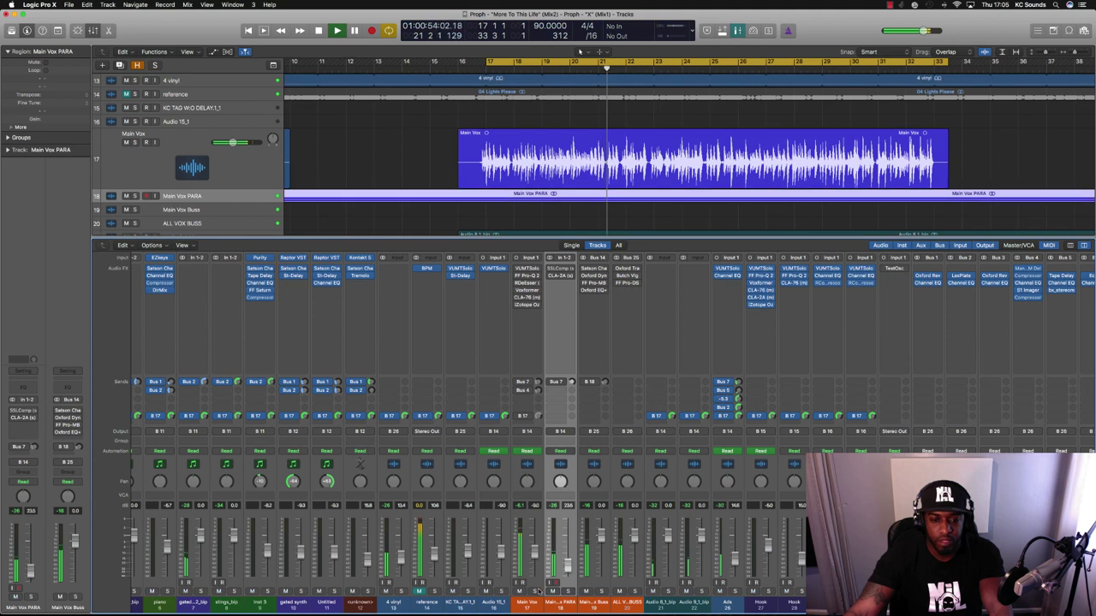
key("space")
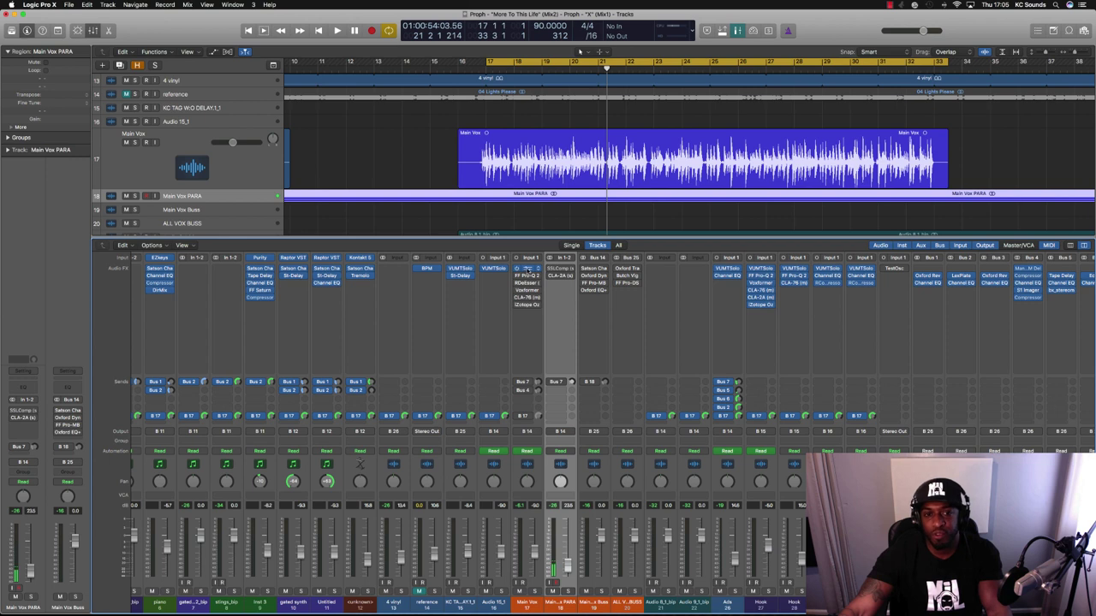
Step: Turn on the VUMTSolo meter on the Main Vox channel, view it, and close its window
left_click(527, 271)
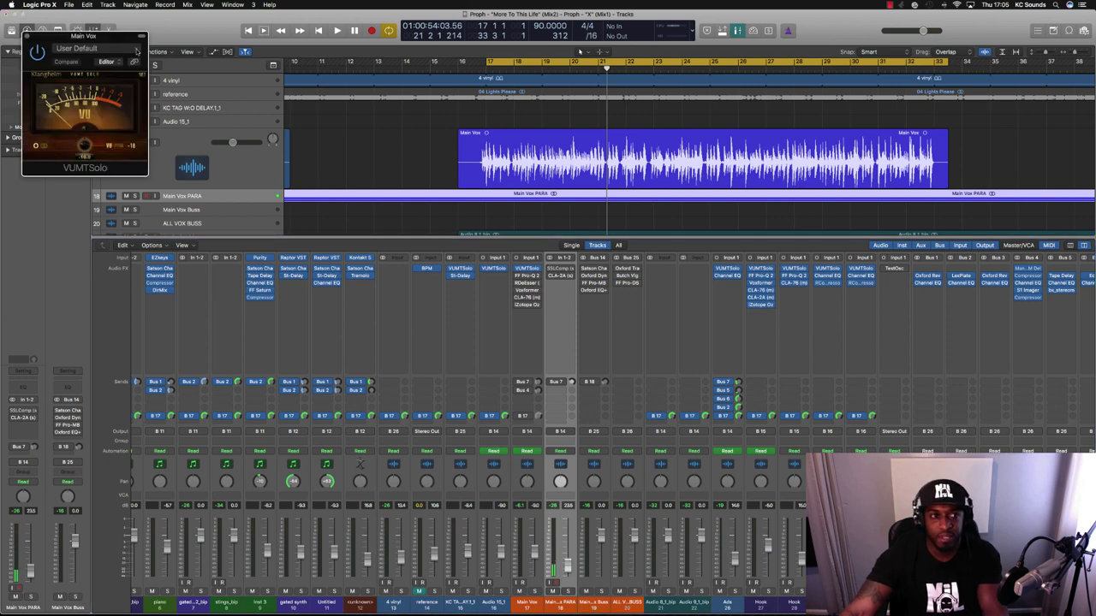
left_click_drag(137, 52, 748, 361)
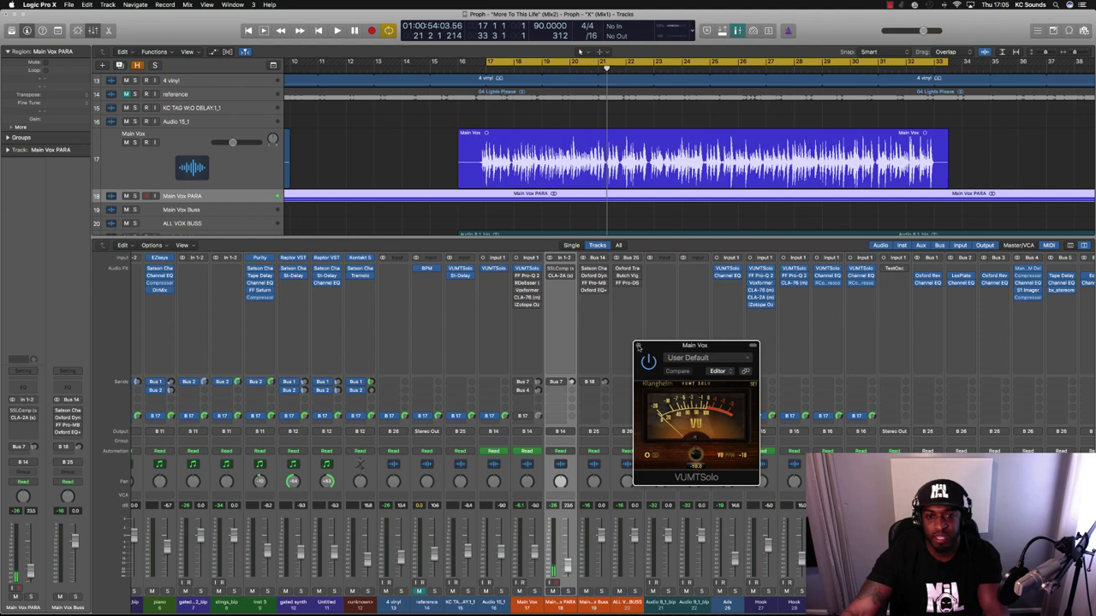
left_click(637, 345)
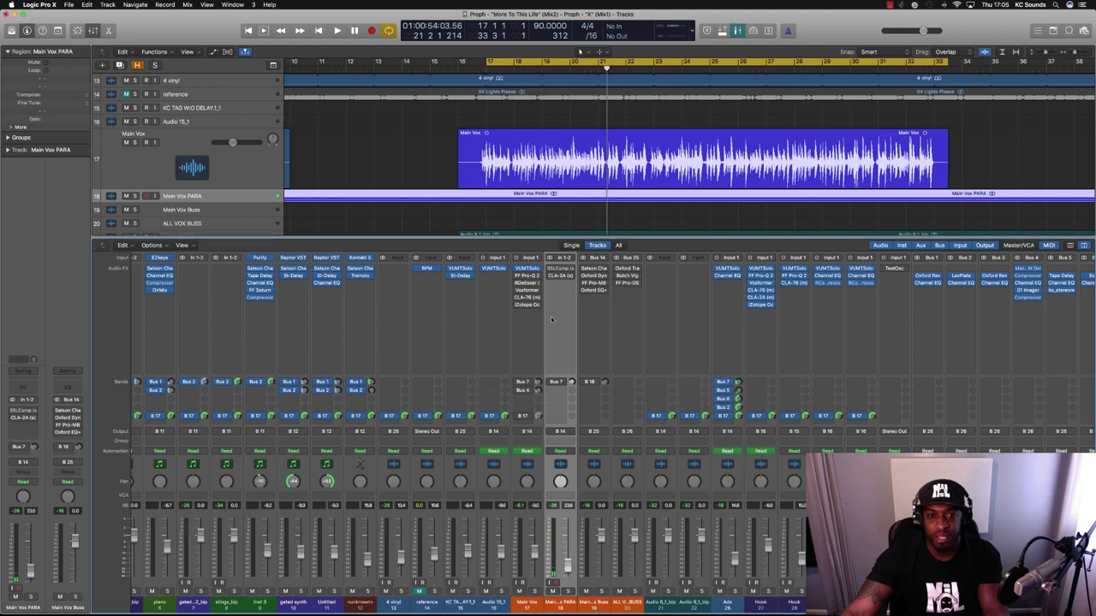
Step: Turn on FF Pro-Q 2 on Main Vox and audition its low-mid EQ bands while the soloed vocal plays
left_click(527, 276)
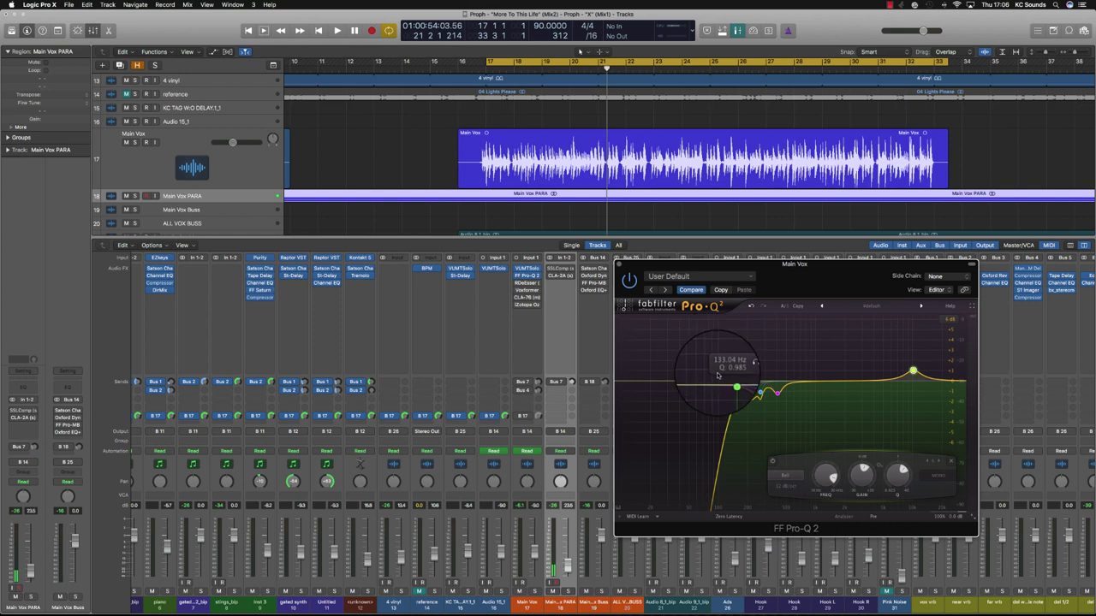
left_click_drag(716, 363, 812, 406)
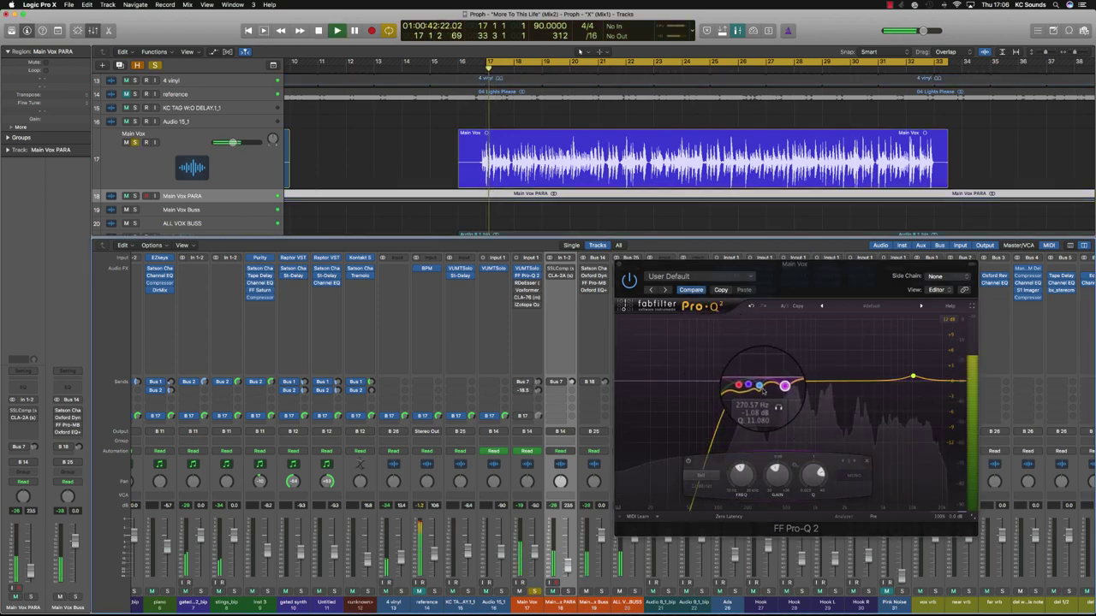
left_click(789, 403)
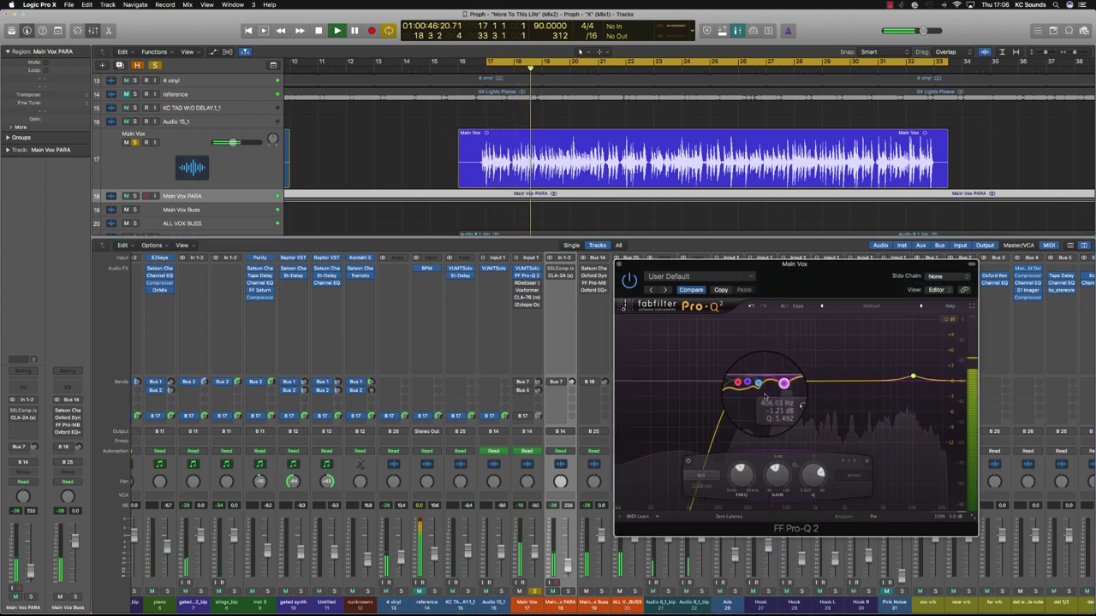
left_click(772, 403)
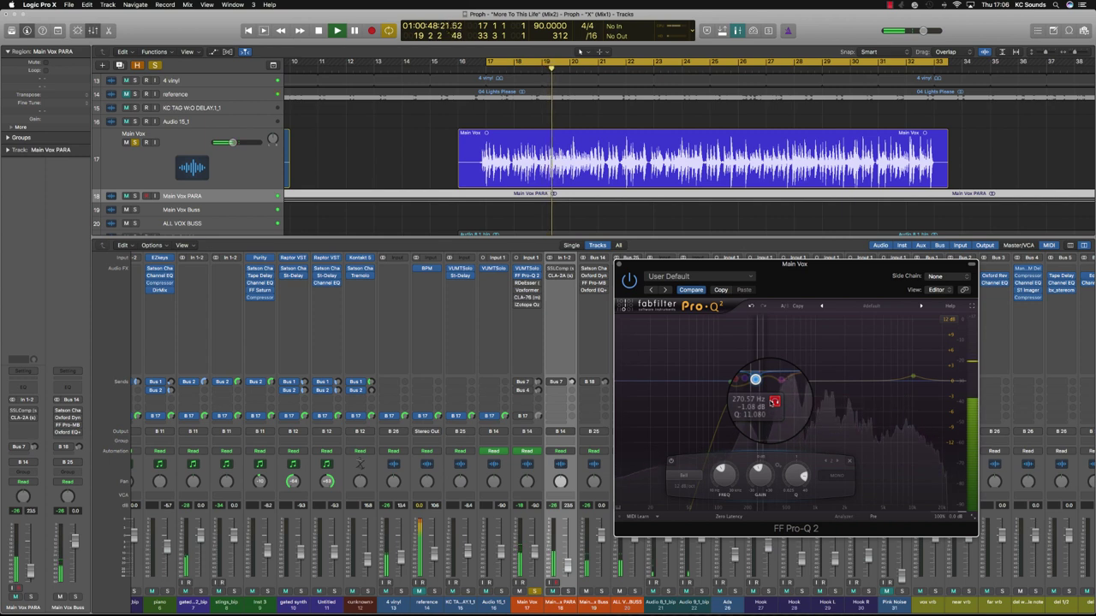
left_click(770, 405)
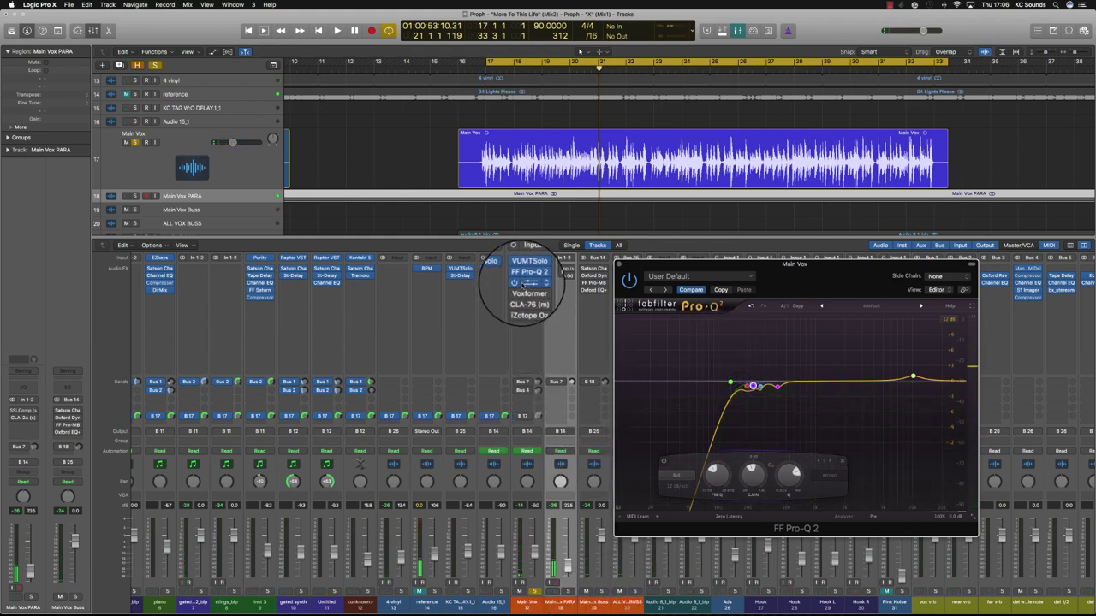
Step: Turn on RDeEsser on Main Vox, play the vocal through it, and close its window
left_click(526, 283)
left_click_drag(816, 286, 611, 273)
key("space")
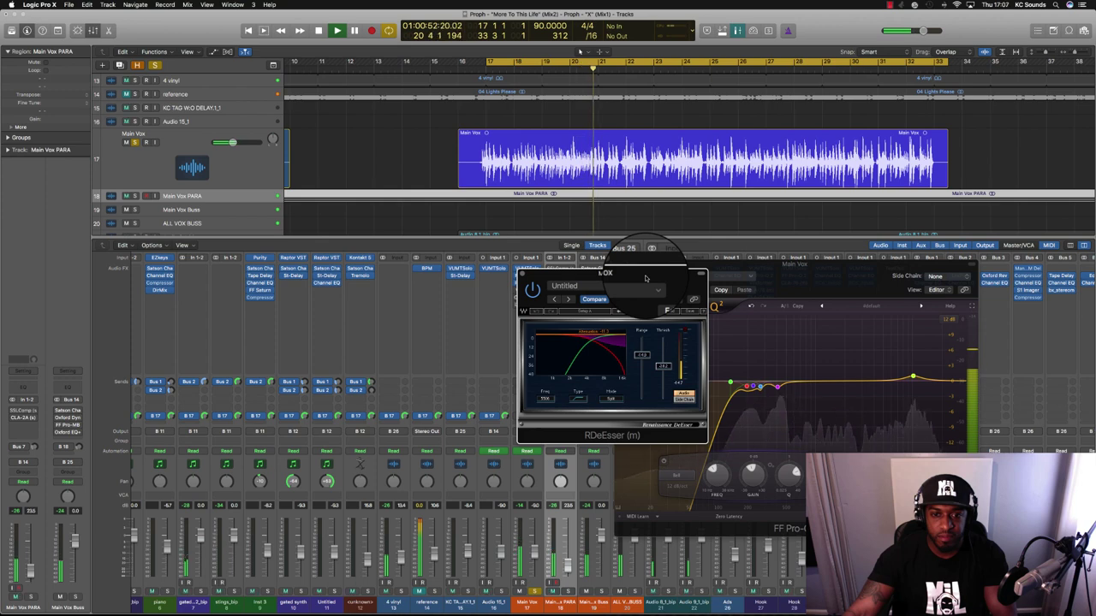
left_click(517, 273)
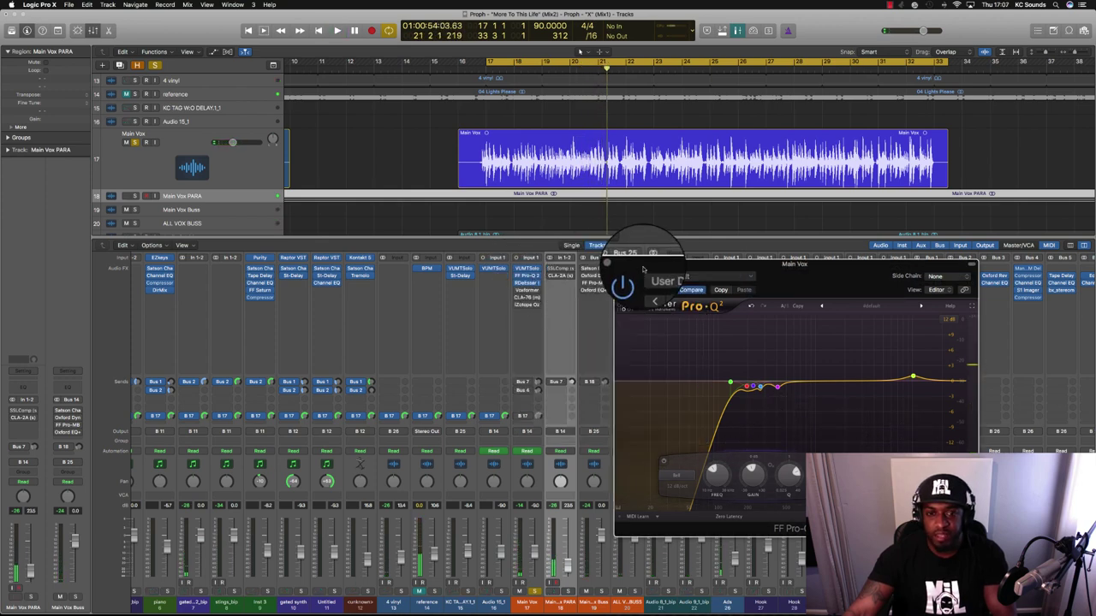
Step: Uncover the track area from the EQ window and examine the peaks of the enlarged Main Vox waveform
left_click_drag(644, 269, 704, 226)
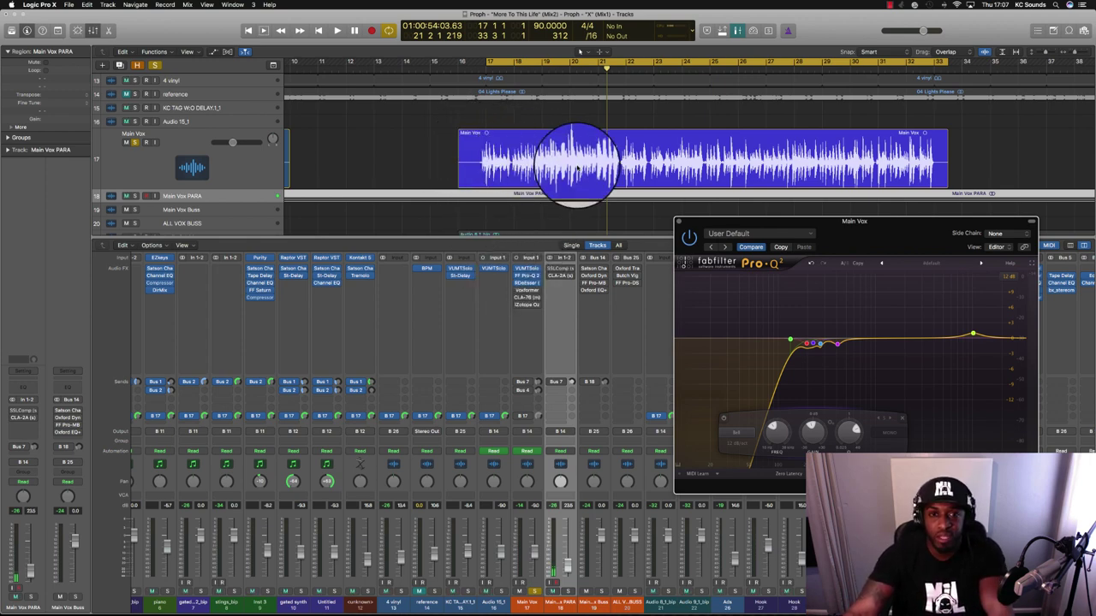
key("super+Down")
key("super+Right")
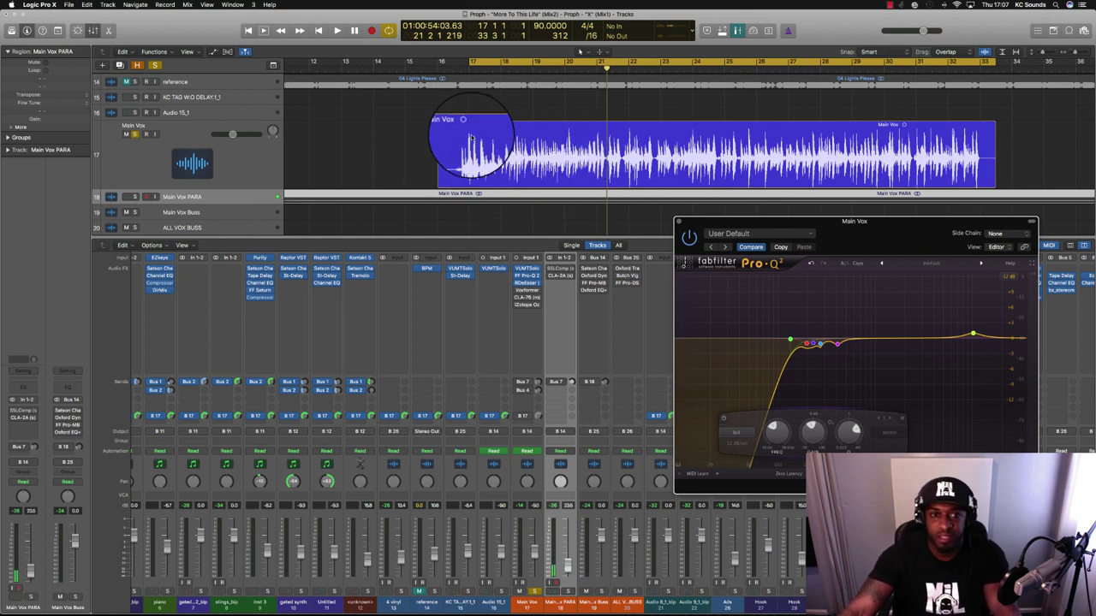
left_click_drag(702, 225, 695, 250)
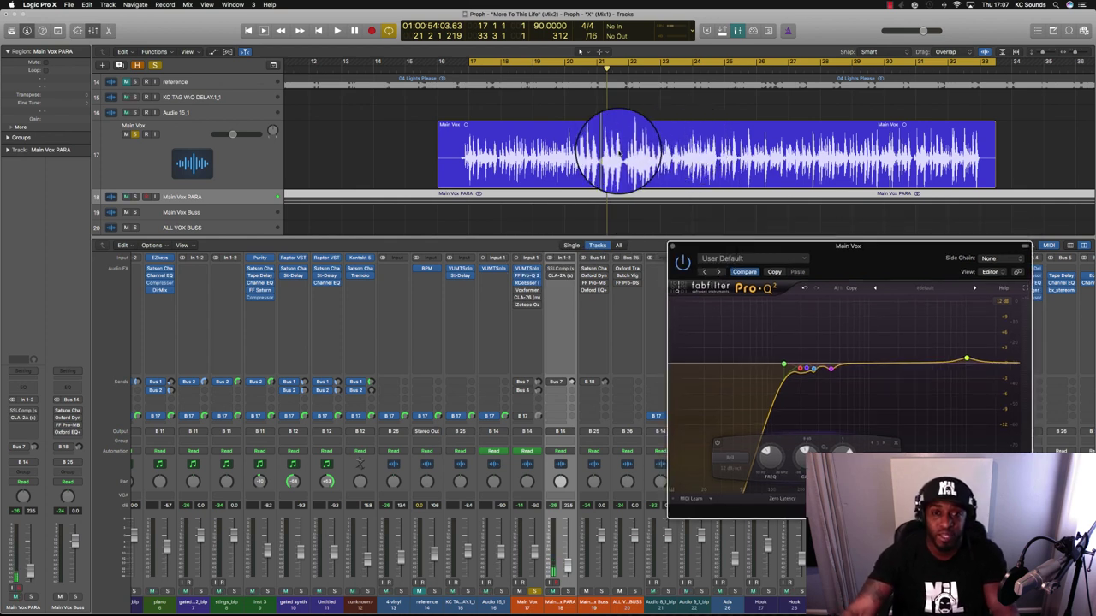
scroll(619, 152, "down", 1)
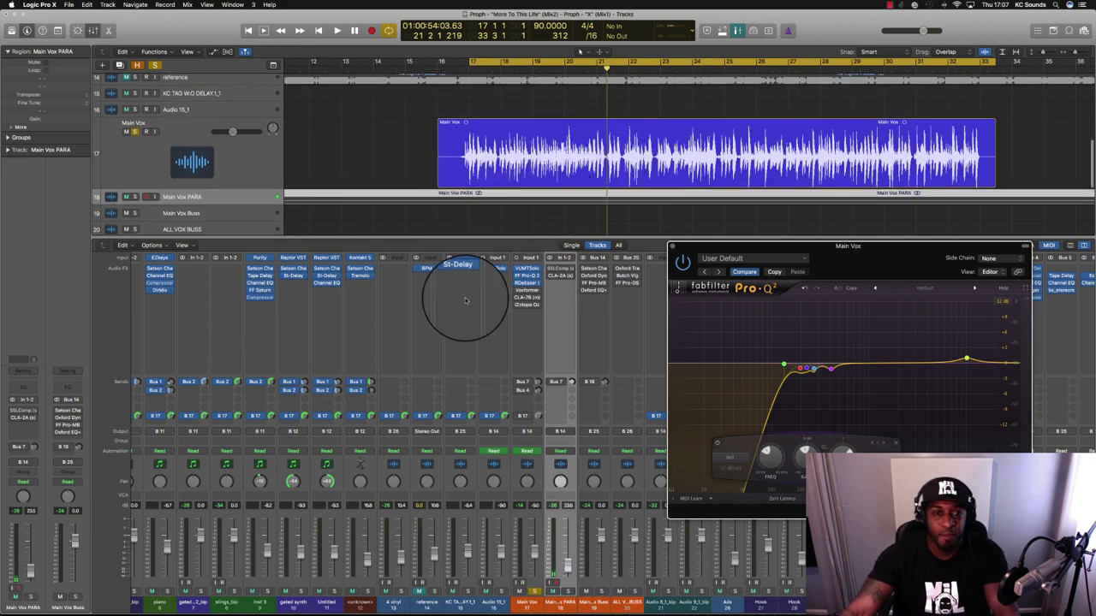
Step: Turn on Voxformer on Main Vox and raise its Presence Drive to about 25 dB during playback
left_click(527, 289)
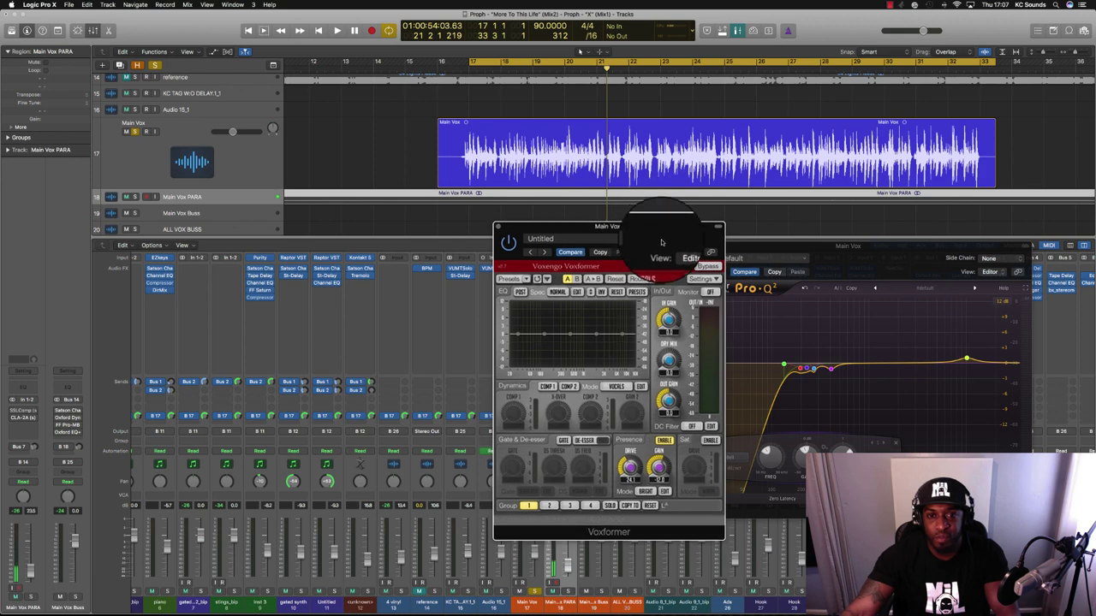
left_click_drag(661, 242, 656, 232)
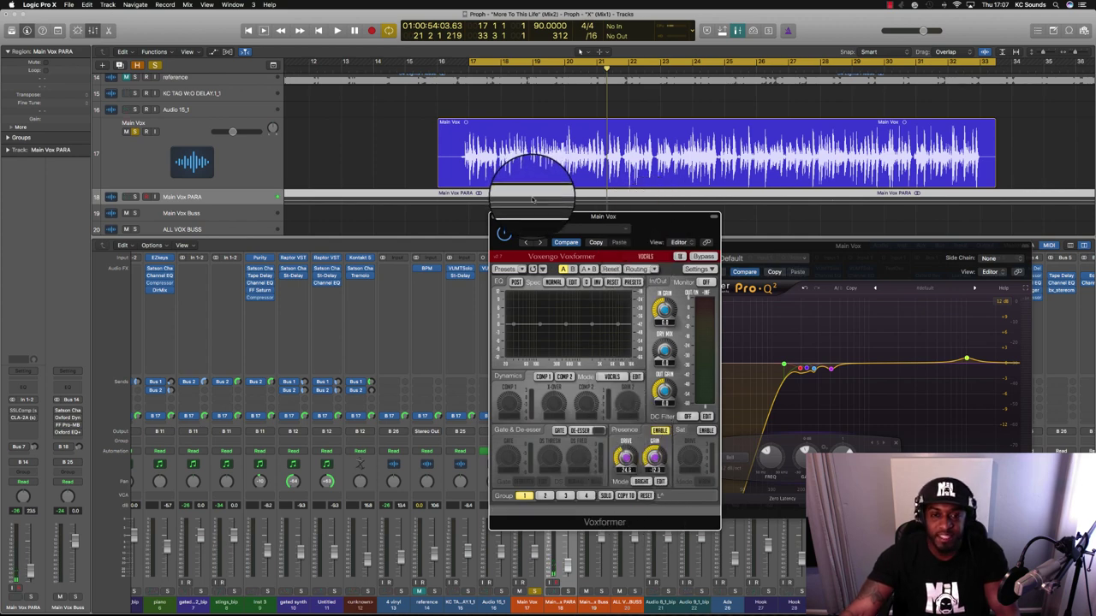
key("space")
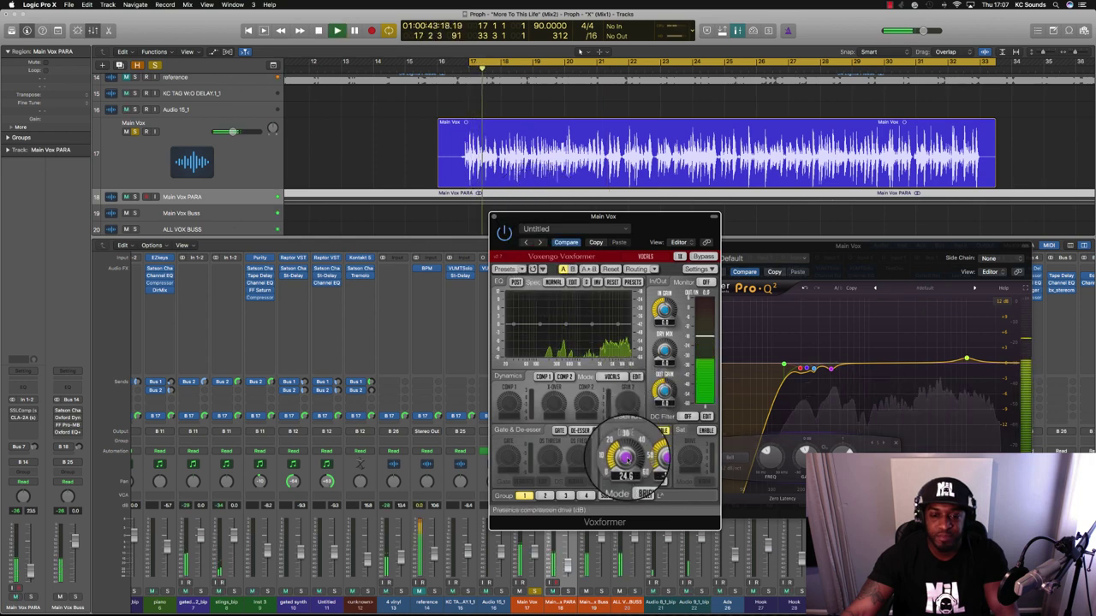
mouse_move(626, 457)
left_mouse_down()
mouse_move(627, 434)
mouse_move(627, 449)
left_mouse_up()
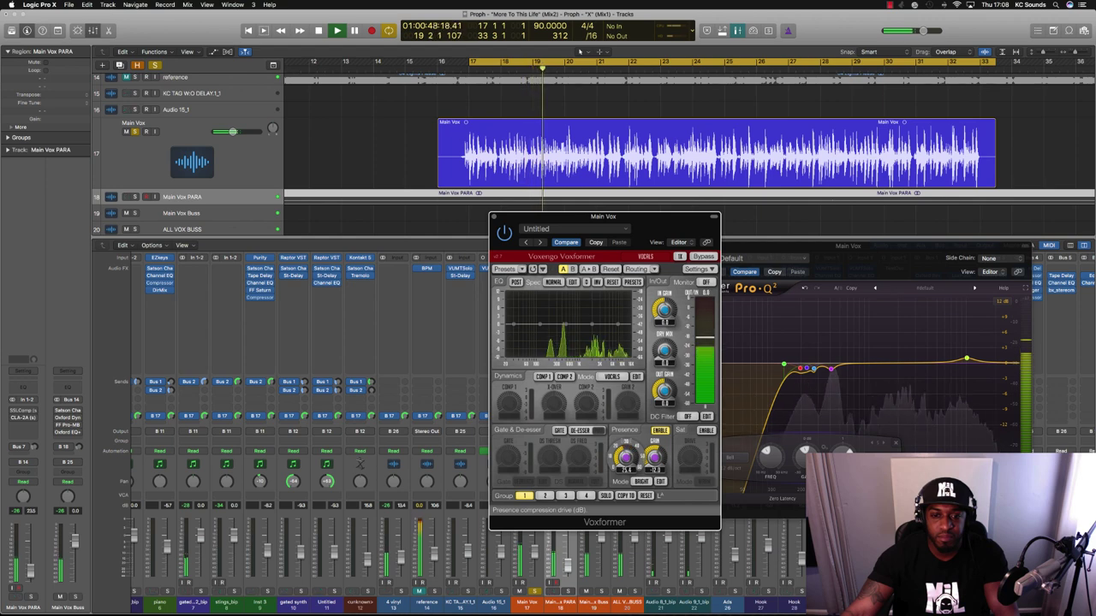
Step: Compare the vocal with Voxformer bypassed and active, leave it active, and close its window
left_click(505, 232)
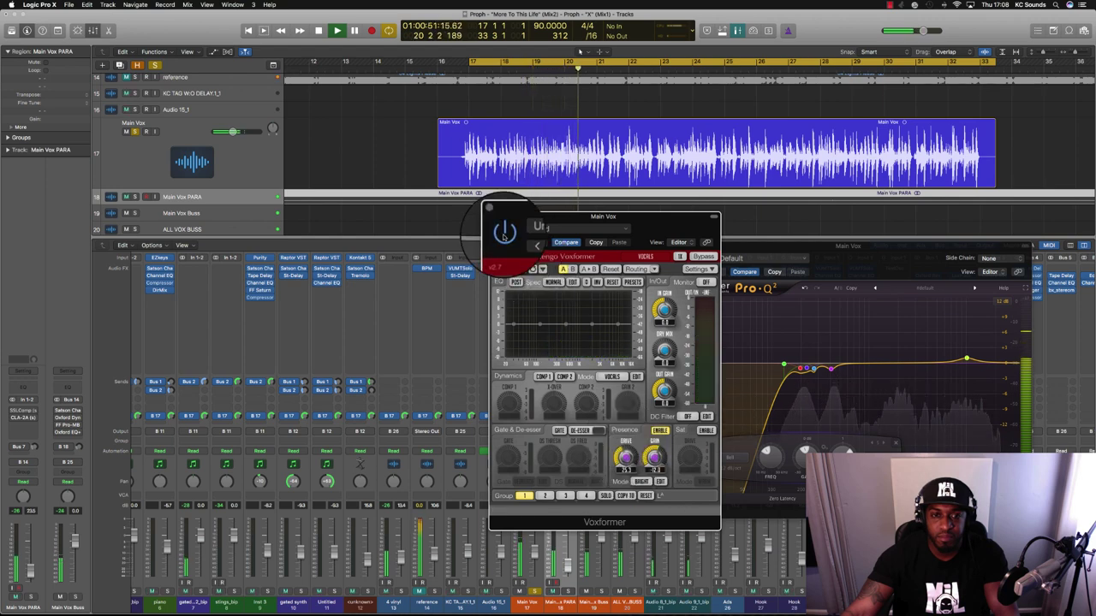
left_click(505, 232)
left_click(493, 218)
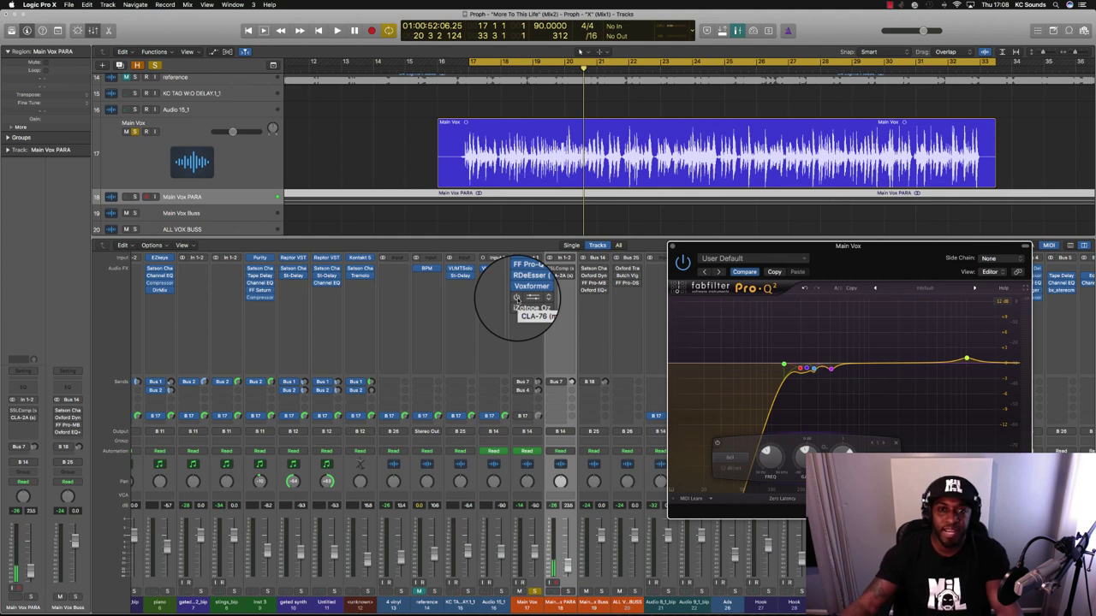
Step: Turn on the CLA-76 compressor on Main Vox and play the soloed vocal through it
left_click(531, 297)
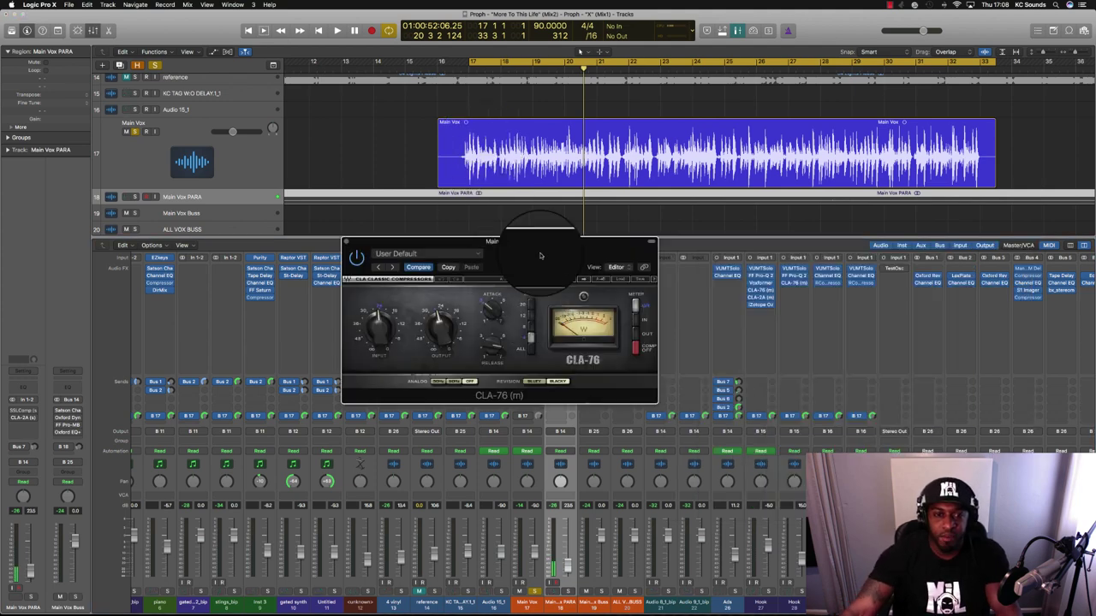
left_click_drag(540, 255, 621, 312)
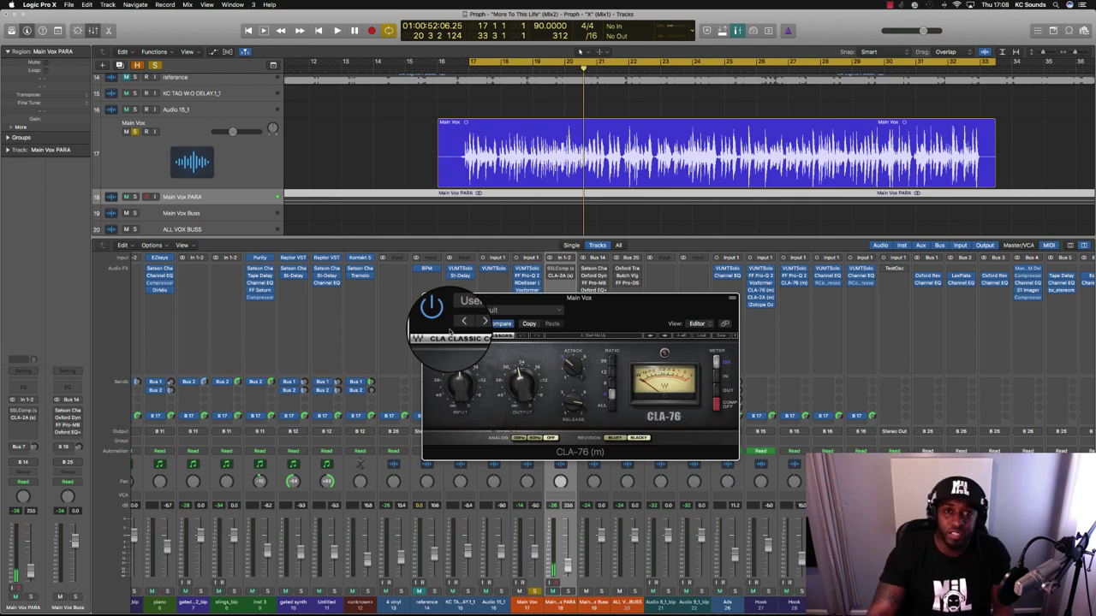
key("space")
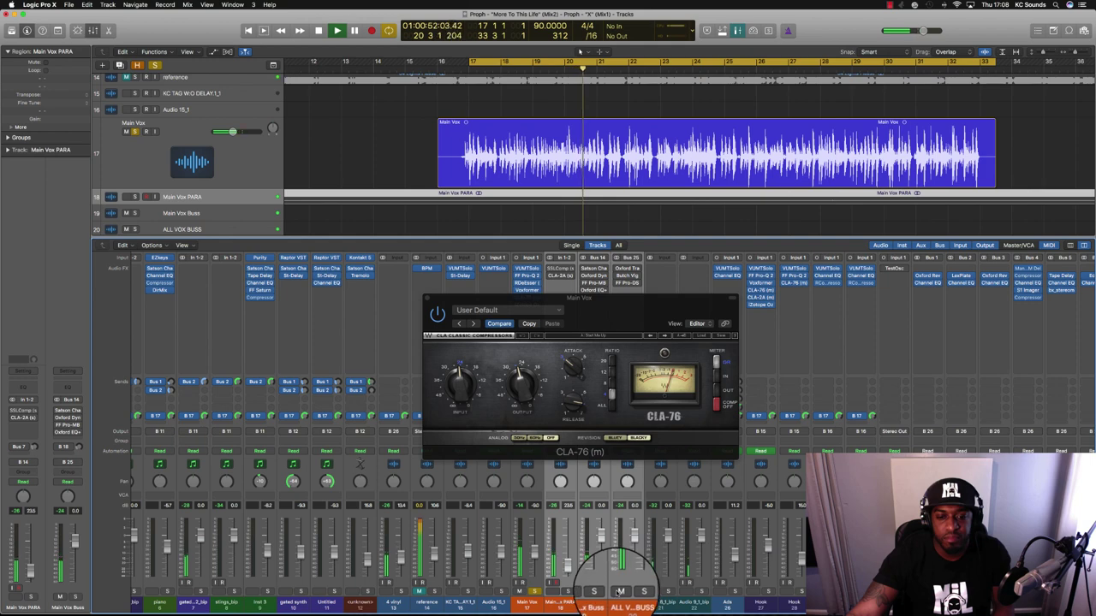
Step: Unsolo Main Vox, mute Main Vox PARA plus the Audio 8_1_bip, Audio 9_1_bip, Ads and Hook tracks, and close the compressor
left_click(560, 590)
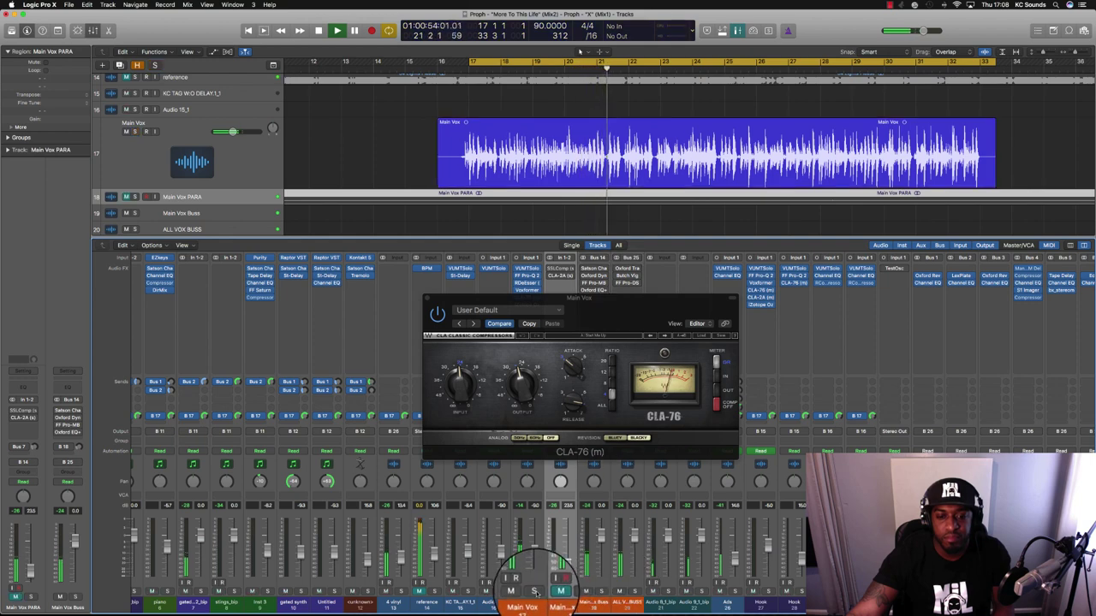
left_click(660, 599)
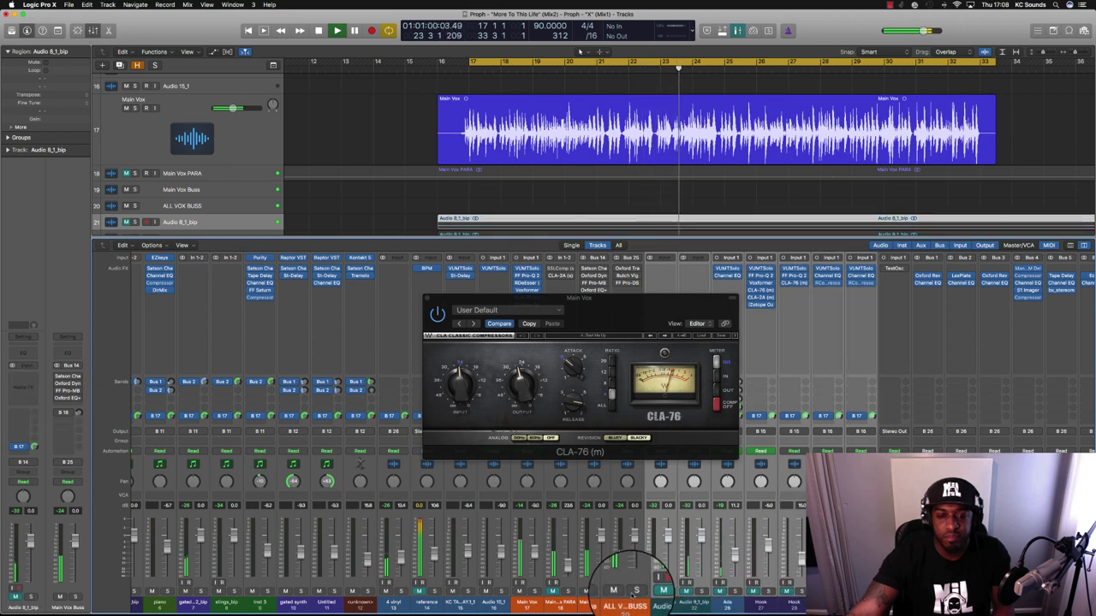
key("space")
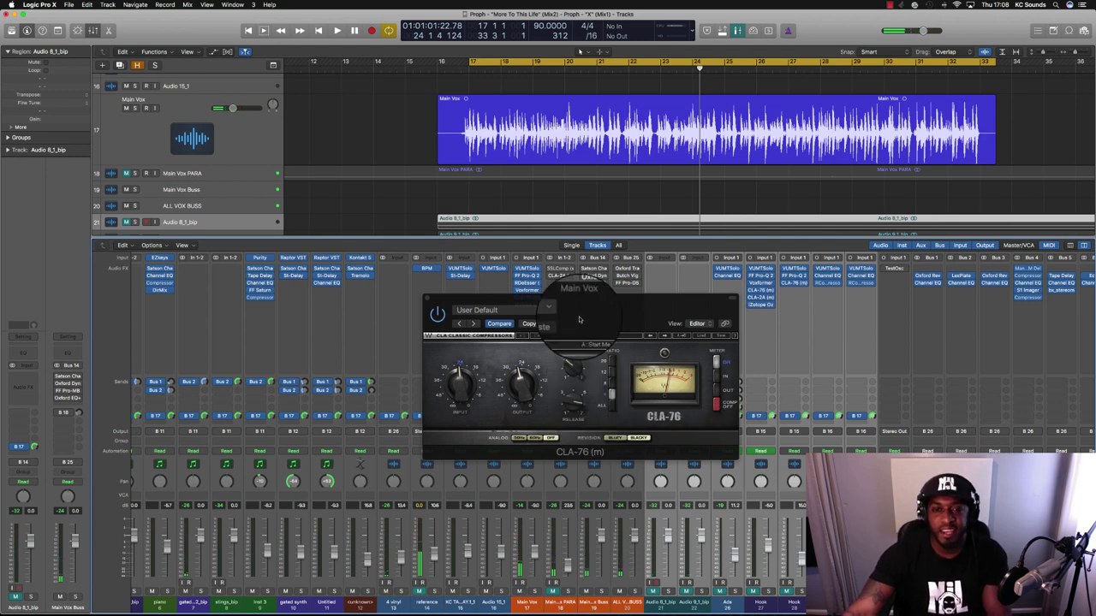
left_click(422, 298)
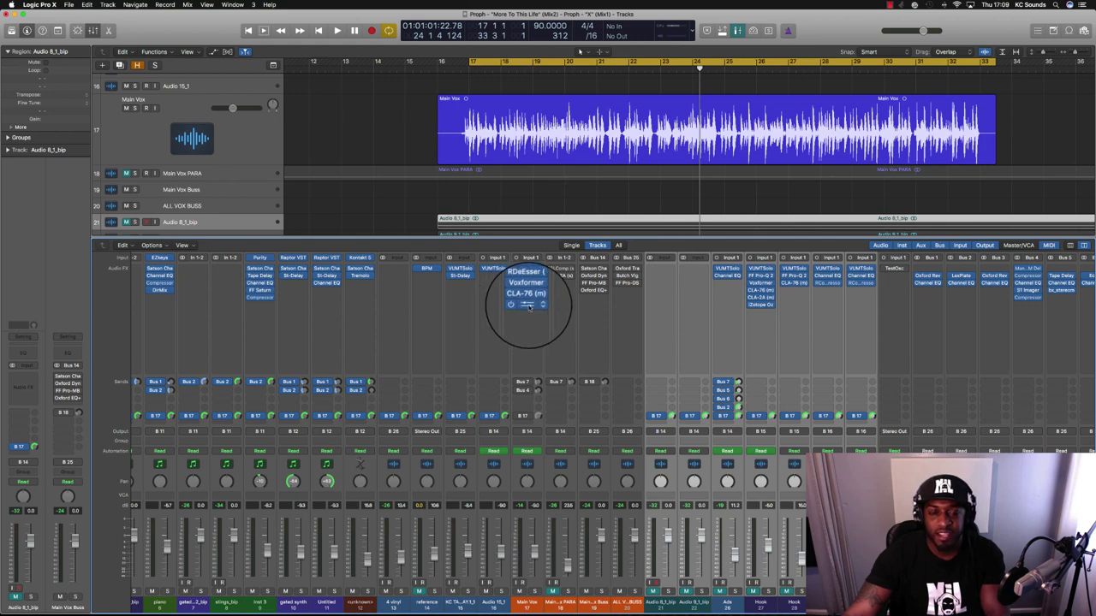
Step: Turn on iZotope Ozone 7 on Main Vox and bring up Band 1 of its Dynamics module
left_click(529, 306)
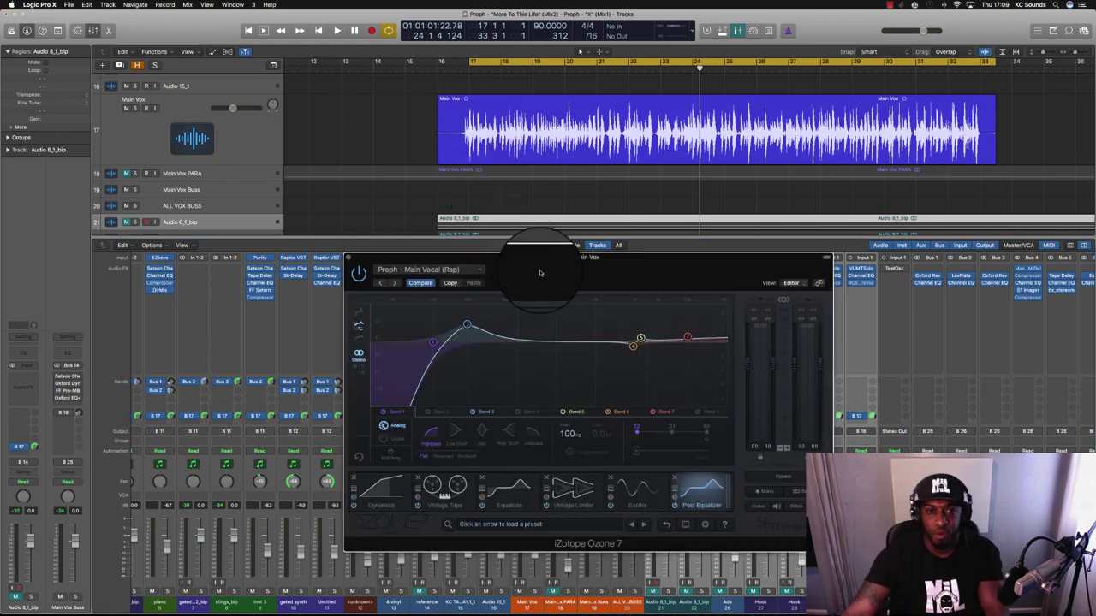
left_click(389, 499)
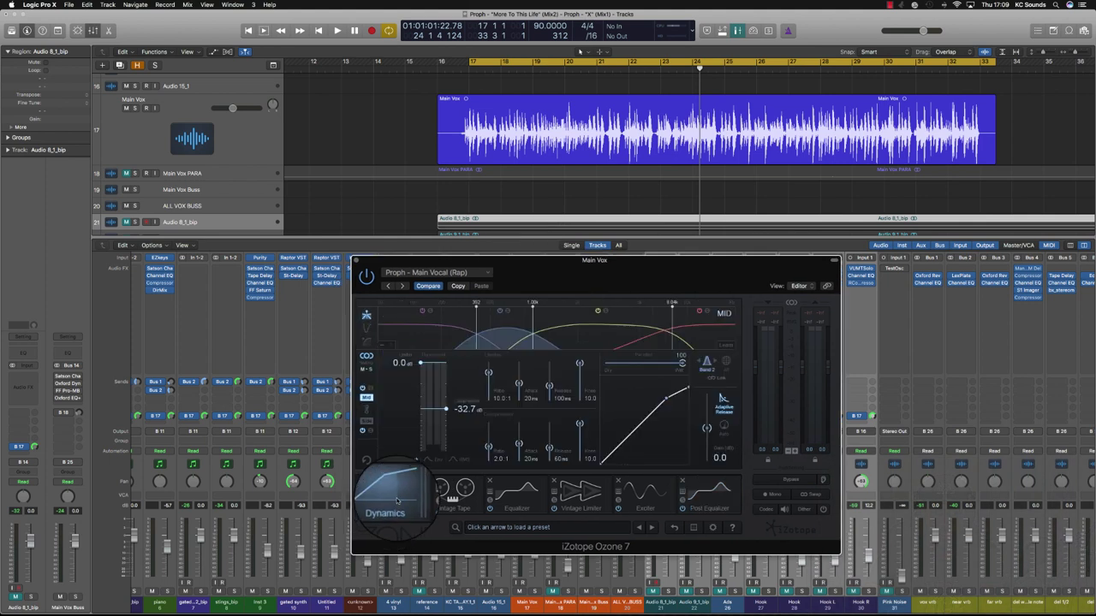
left_click(430, 337)
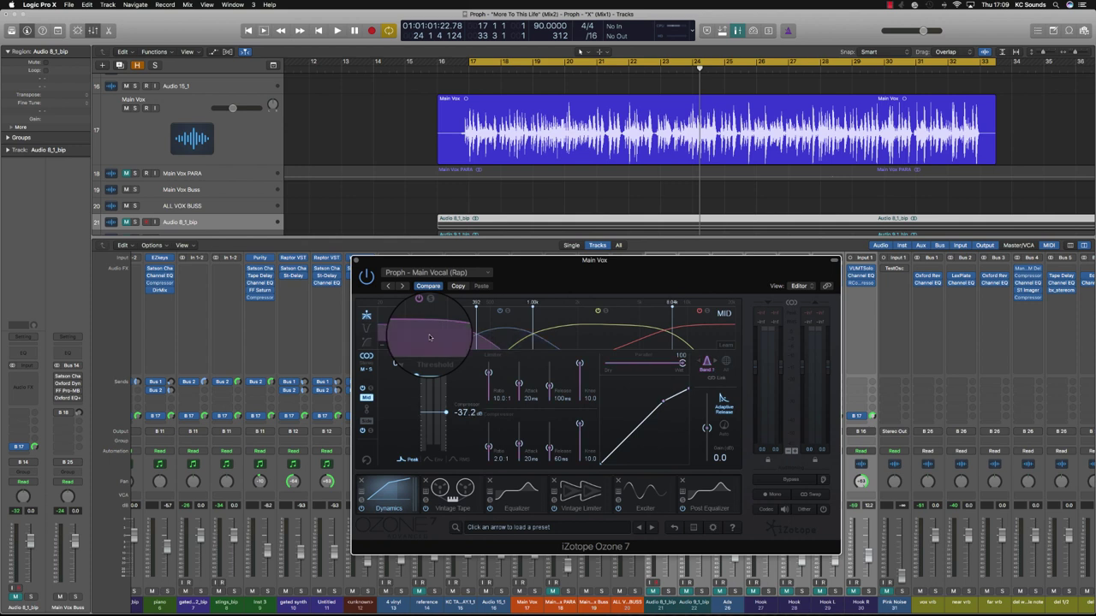
Step: Examine the Mid-channel Dynamics settings of Bands 1 through 4, switching back and forth between Bands 1 and 2
left_click(518, 340)
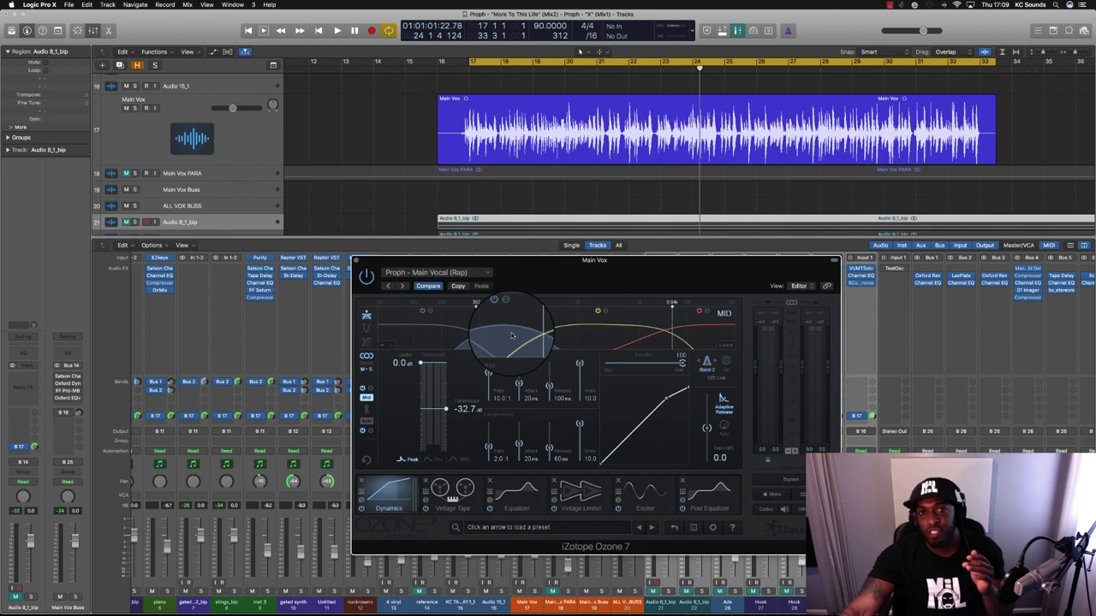
left_click(437, 342)
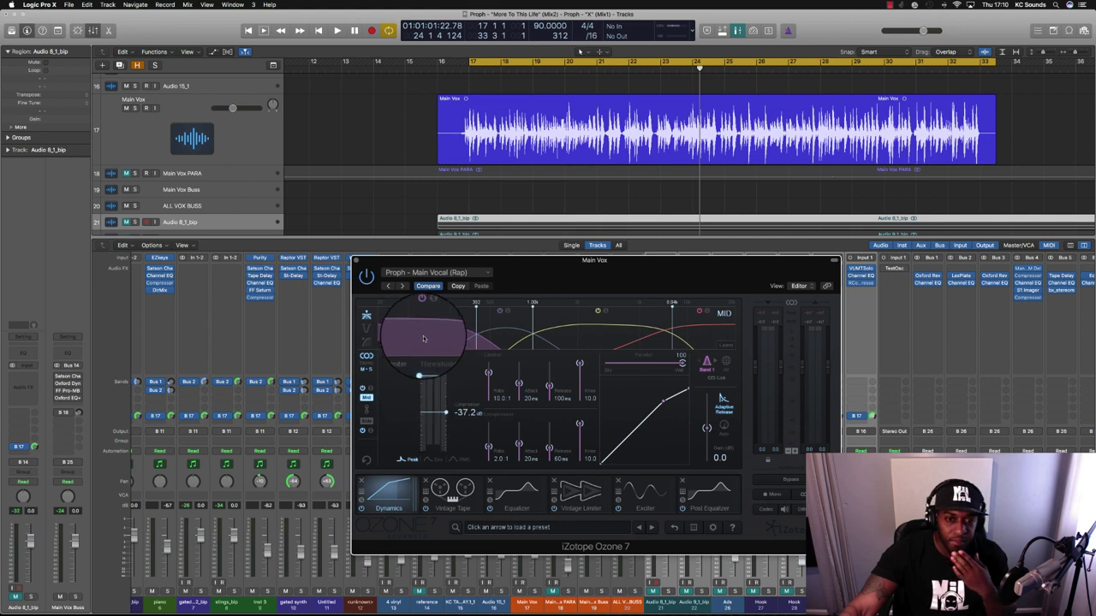
left_click(511, 338)
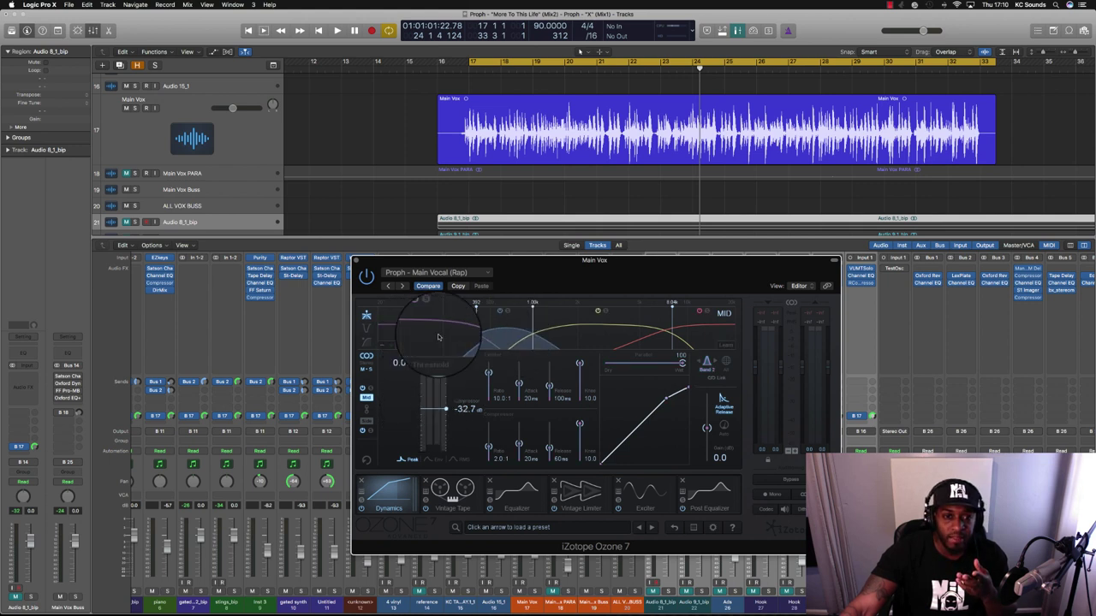
left_click(438, 337)
left_click(584, 341)
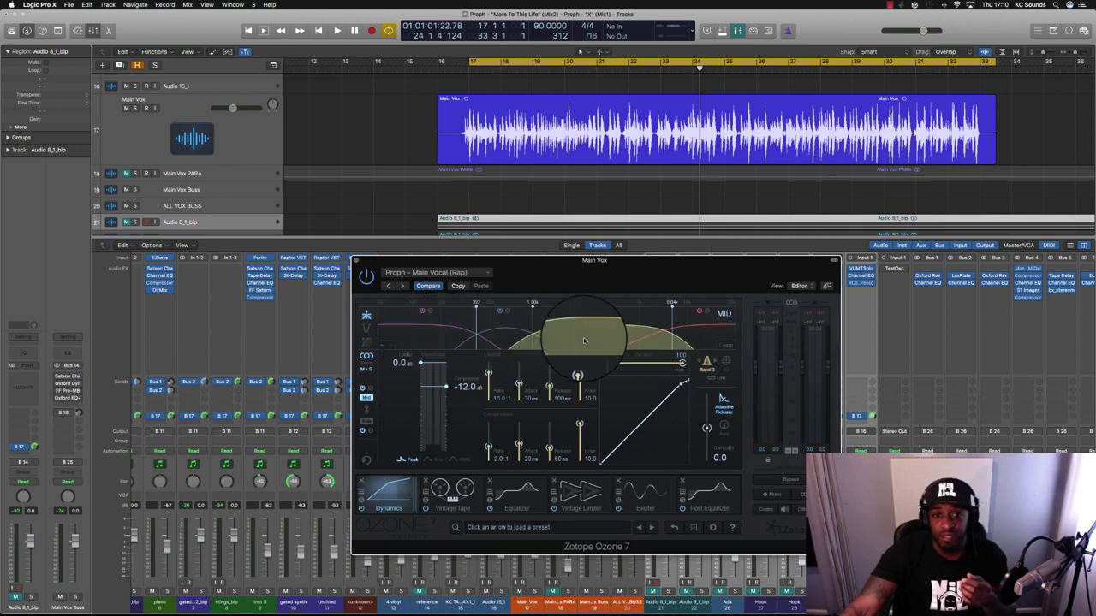
left_click(672, 334)
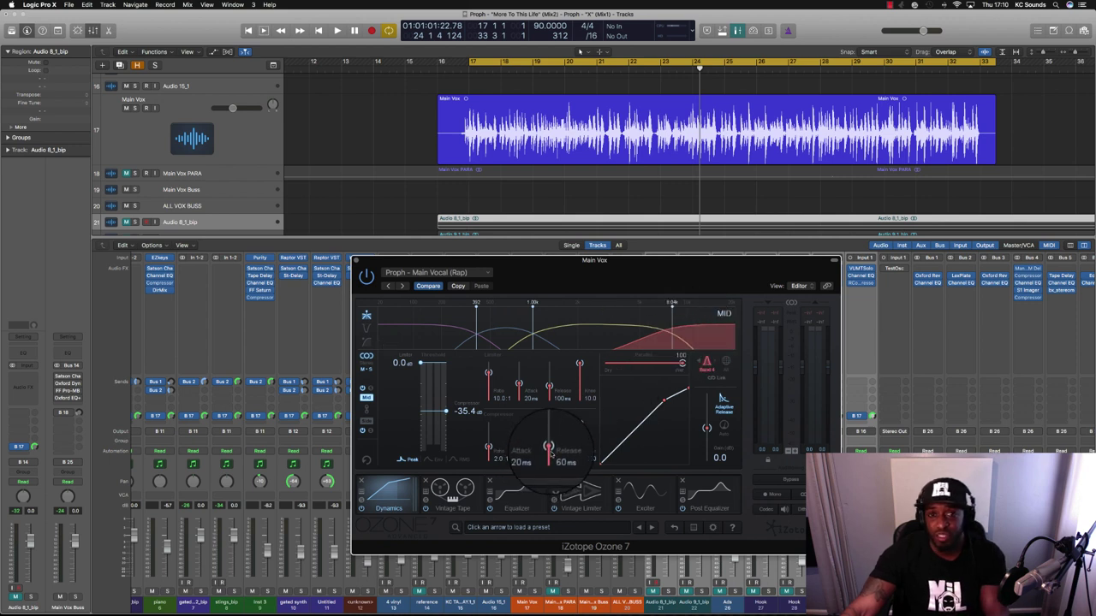
Step: Play the vocal through the Dynamics module, checking Band 2 during playback, and toggle solo on Main Vox
key("space")
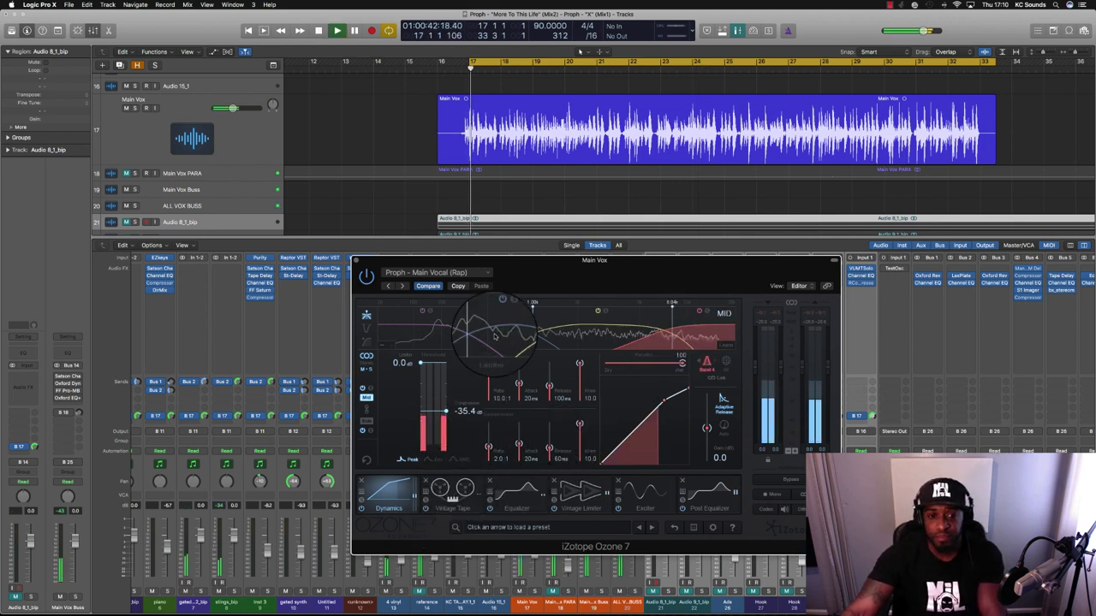
left_click(444, 336)
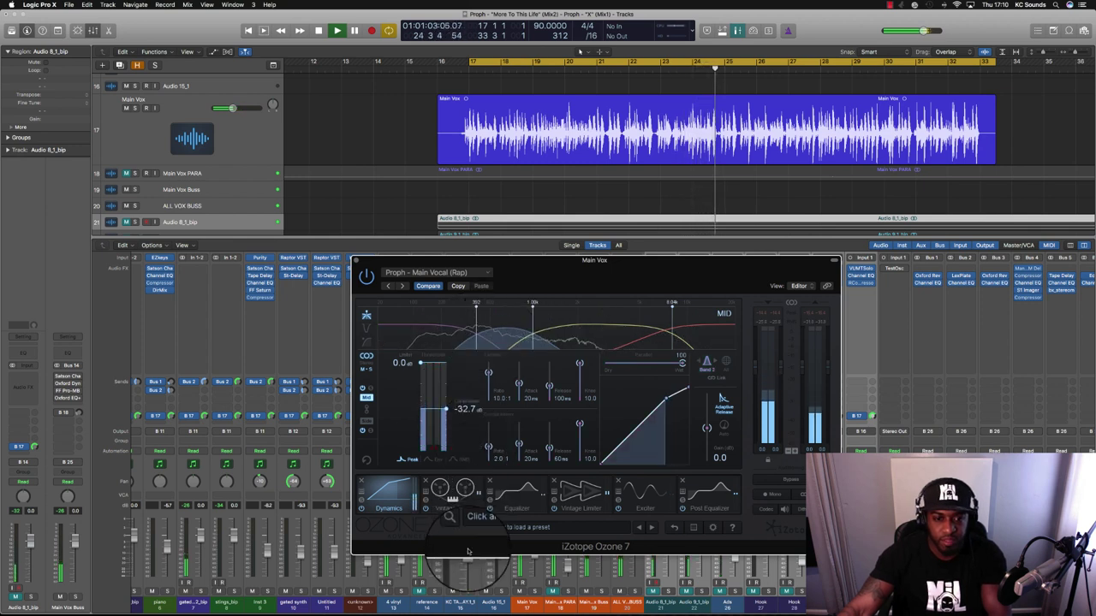
left_click(535, 590)
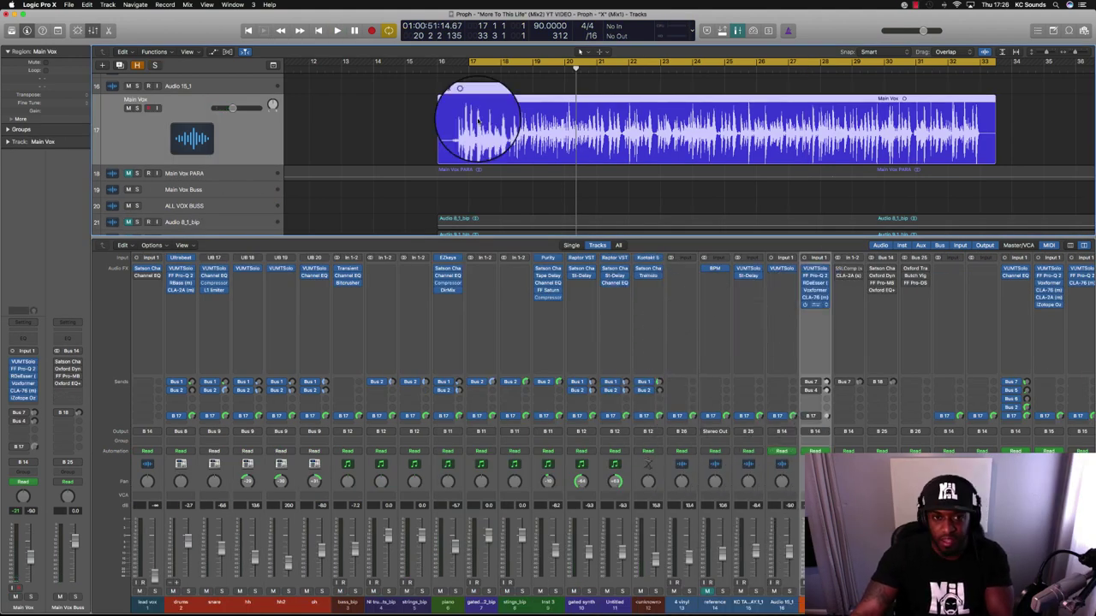
Step: Bring Main Vox's Ozone 7 window back and inspect Bands 2 and 5 of the Equalizer's Mid channel
key("v")
left_click_drag(430, 53, 685, 245)
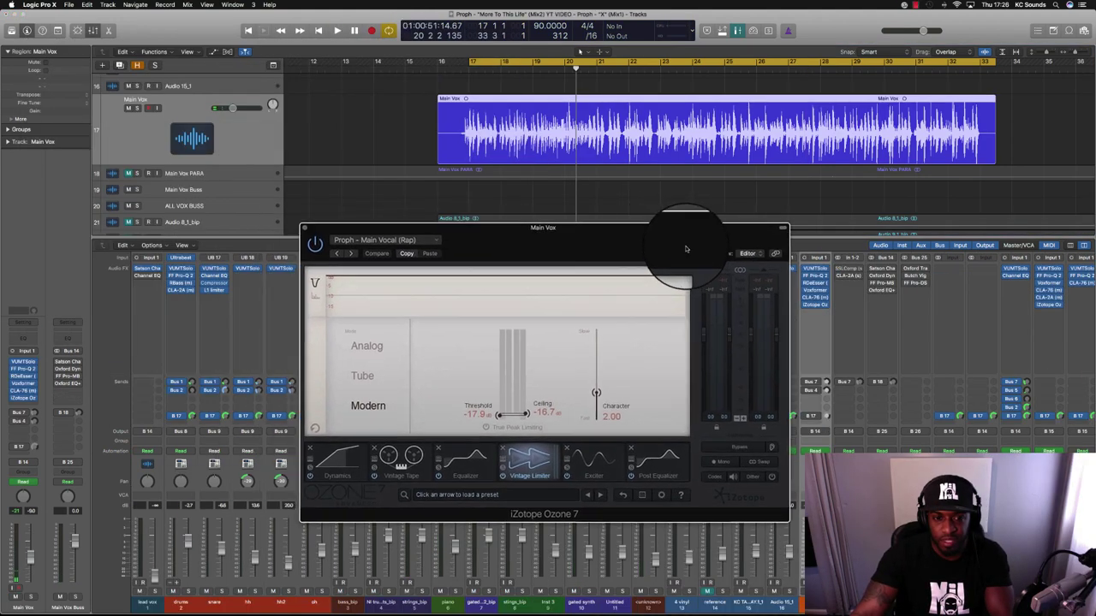
left_click(462, 461)
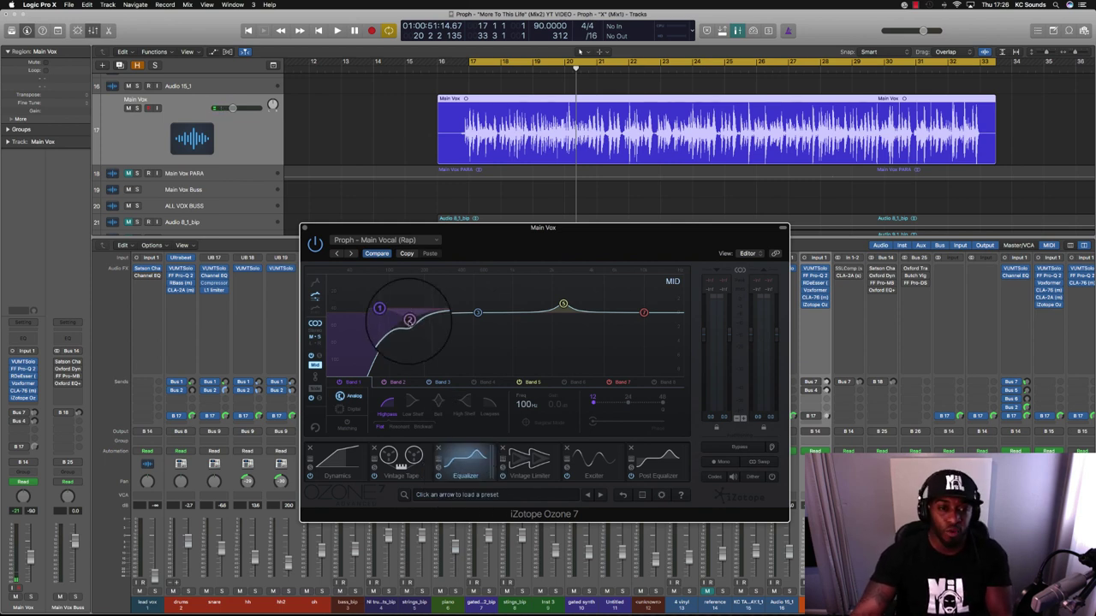
left_click(409, 320)
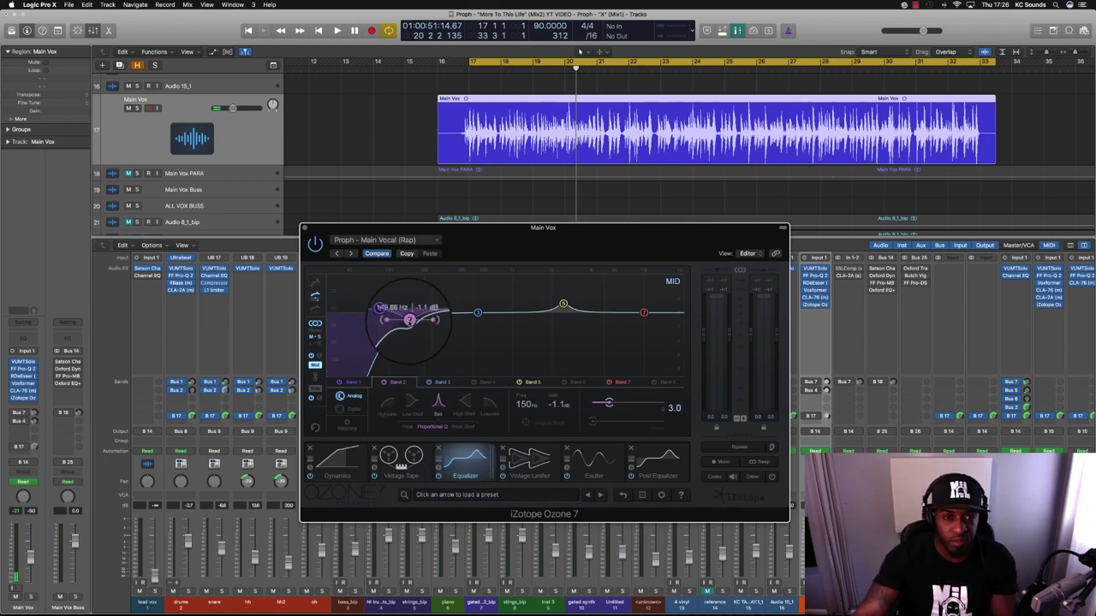
left_click(564, 305)
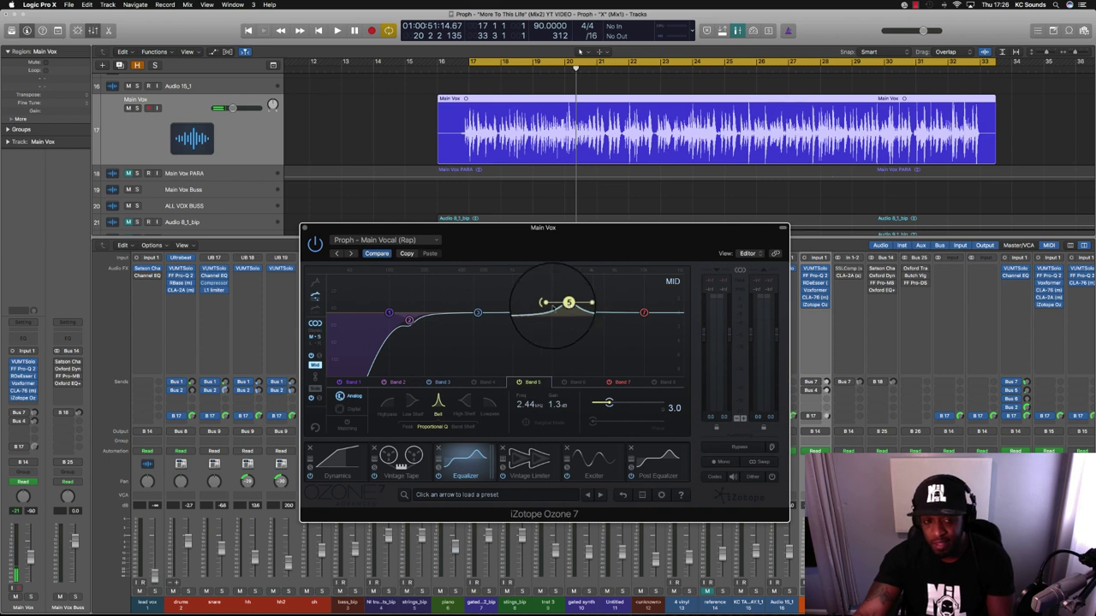
Step: Switch the Equalizer to the Side channel and inspect Bands 5 and 7
left_click(315, 390)
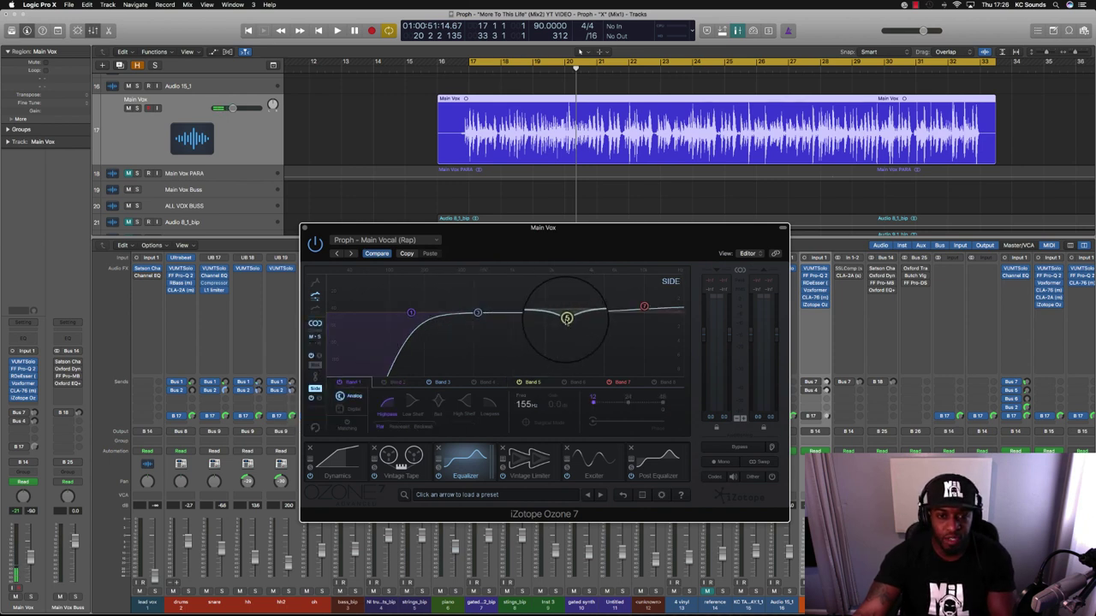
left_click(565, 318)
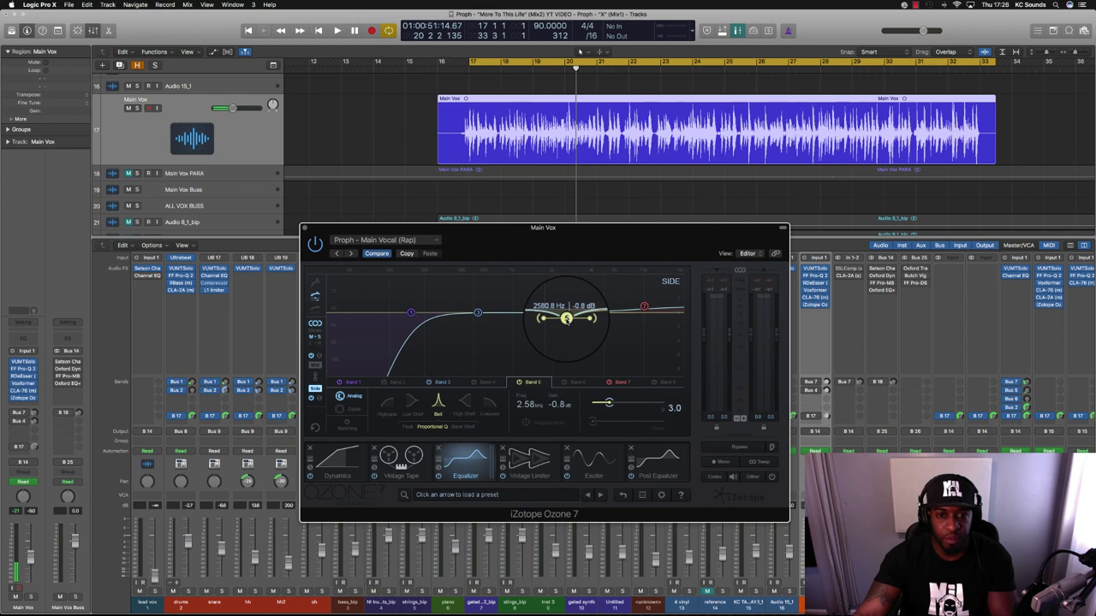
left_click(645, 307)
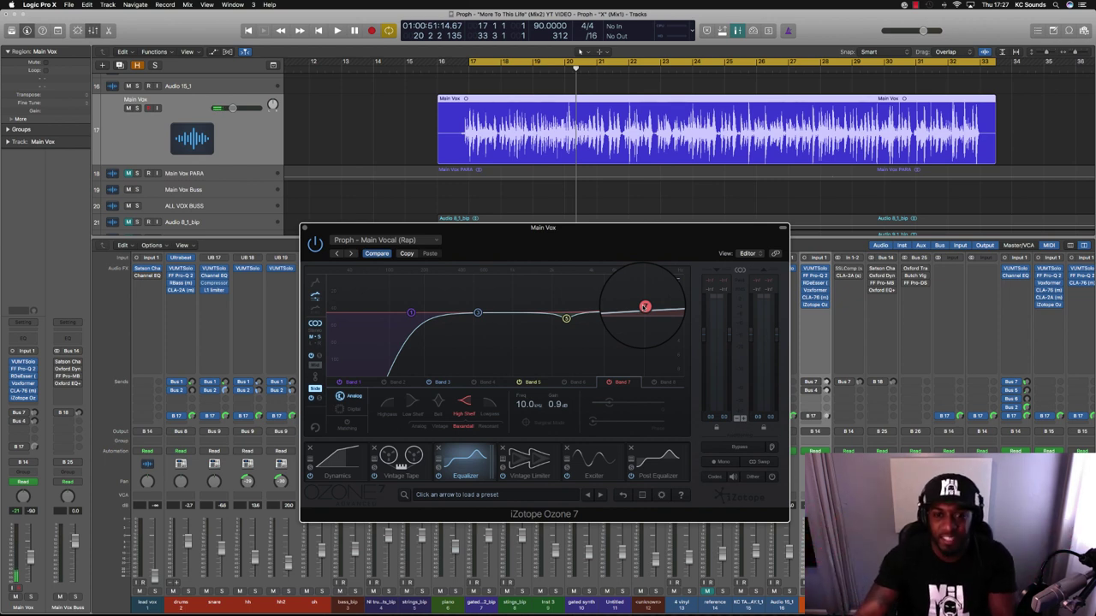
Step: Bring up the Vintage Limiter module, play the mix through it, and stop playback
left_click(529, 462)
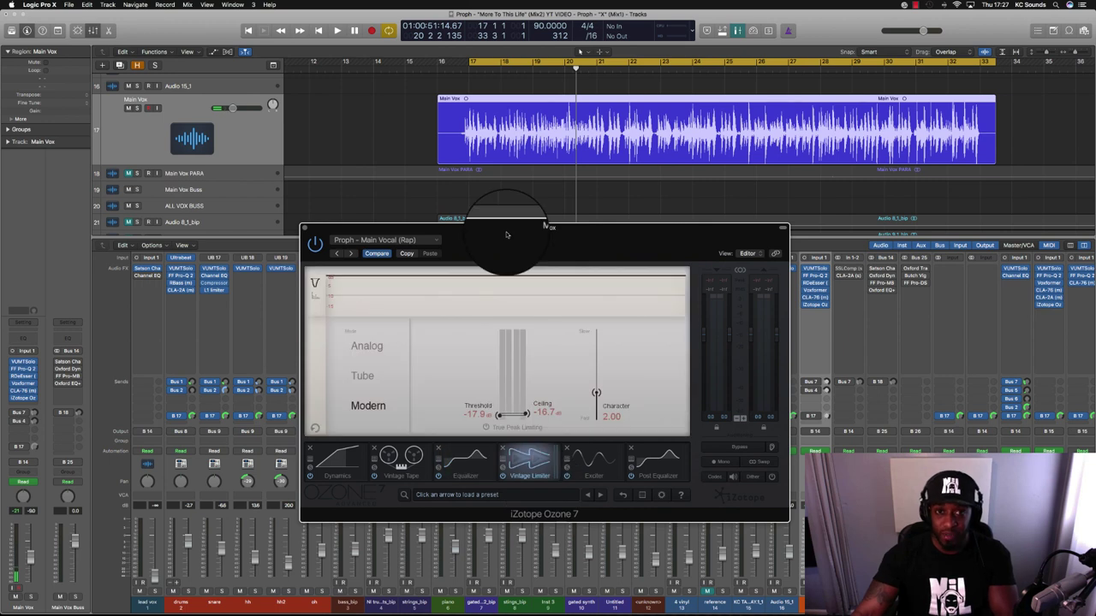
key("space")
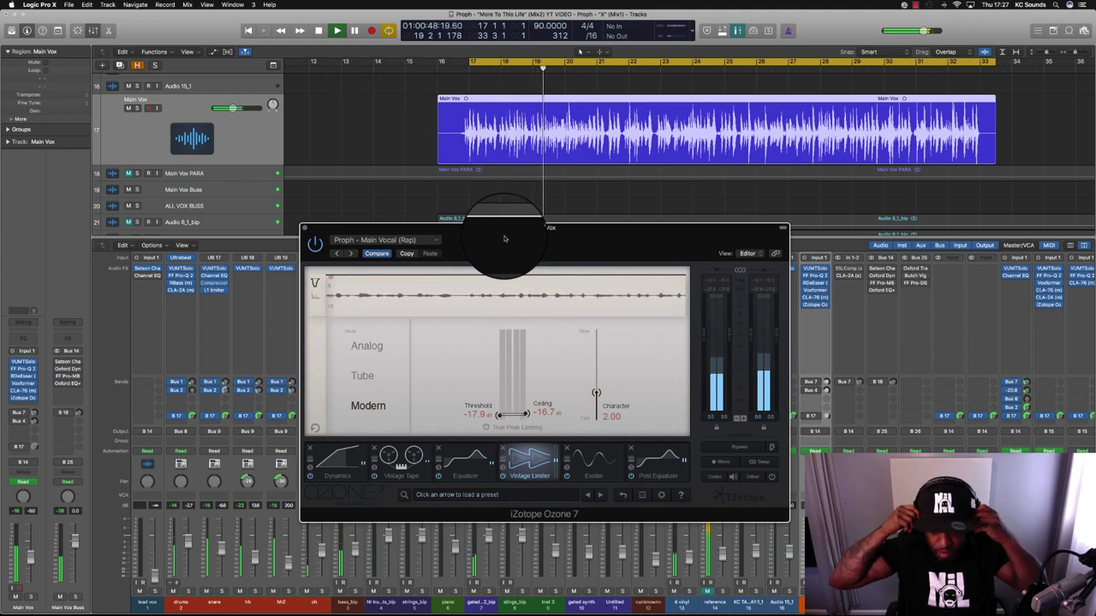
key("space")
left_click_drag(558, 231, 416, 236)
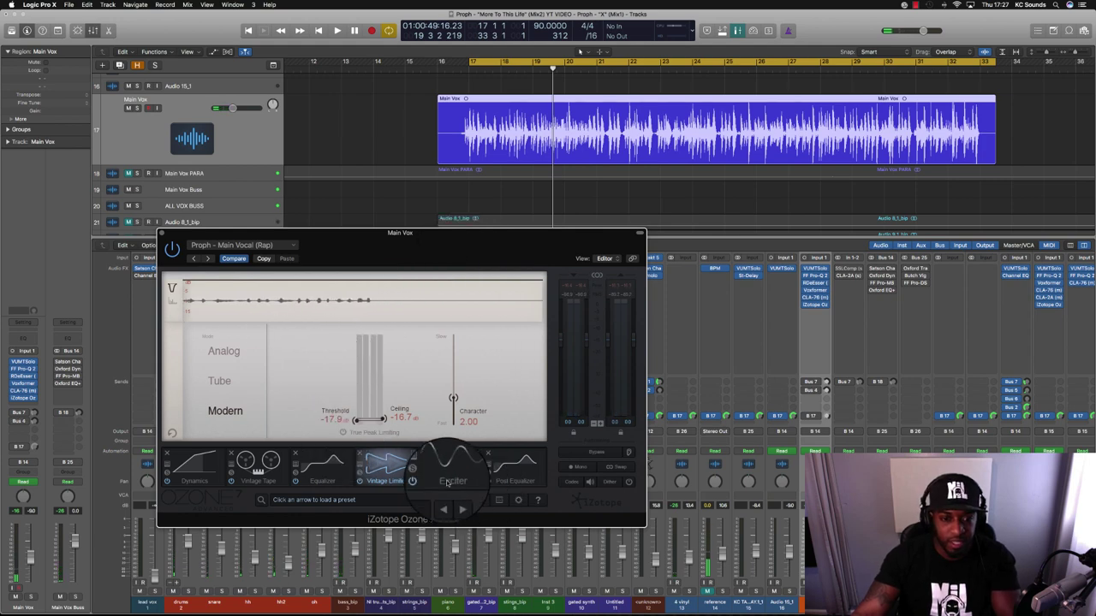
left_click(447, 481)
left_click(385, 465)
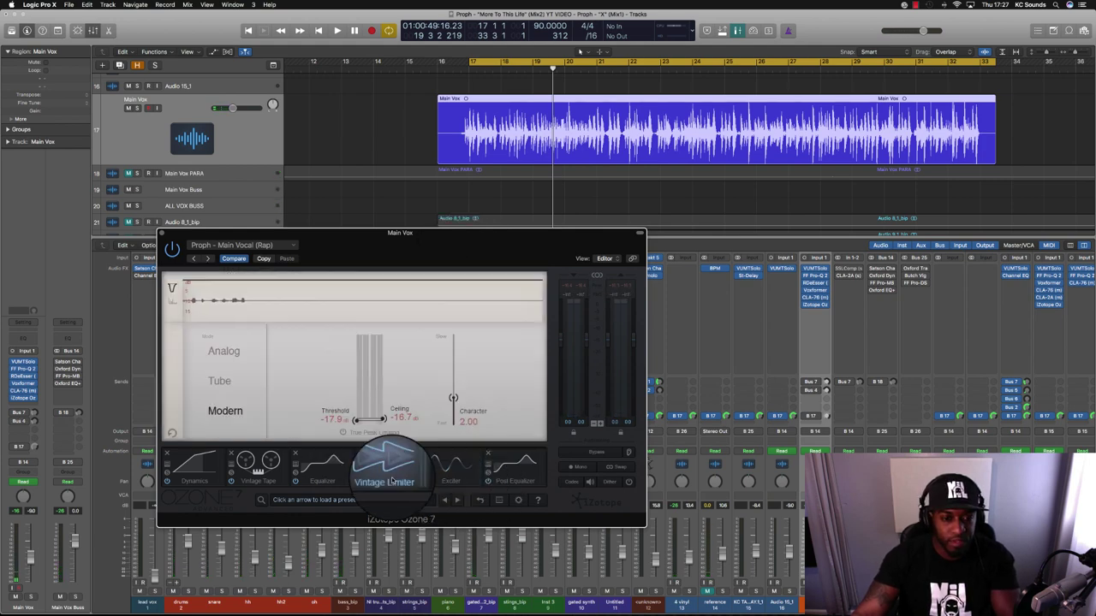
left_click_drag(381, 236, 582, 245)
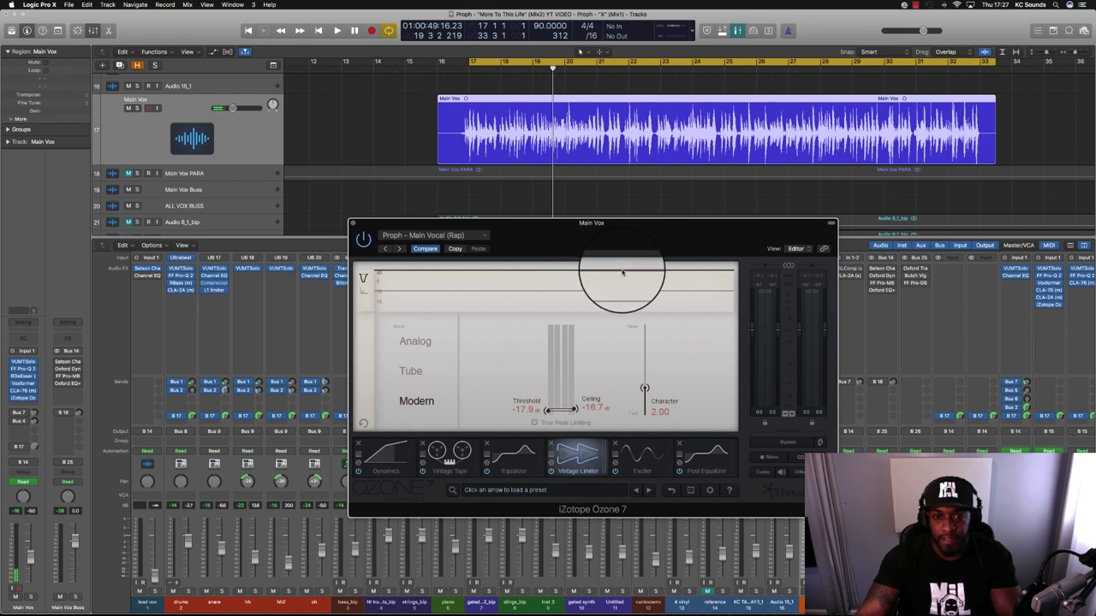
key("space")
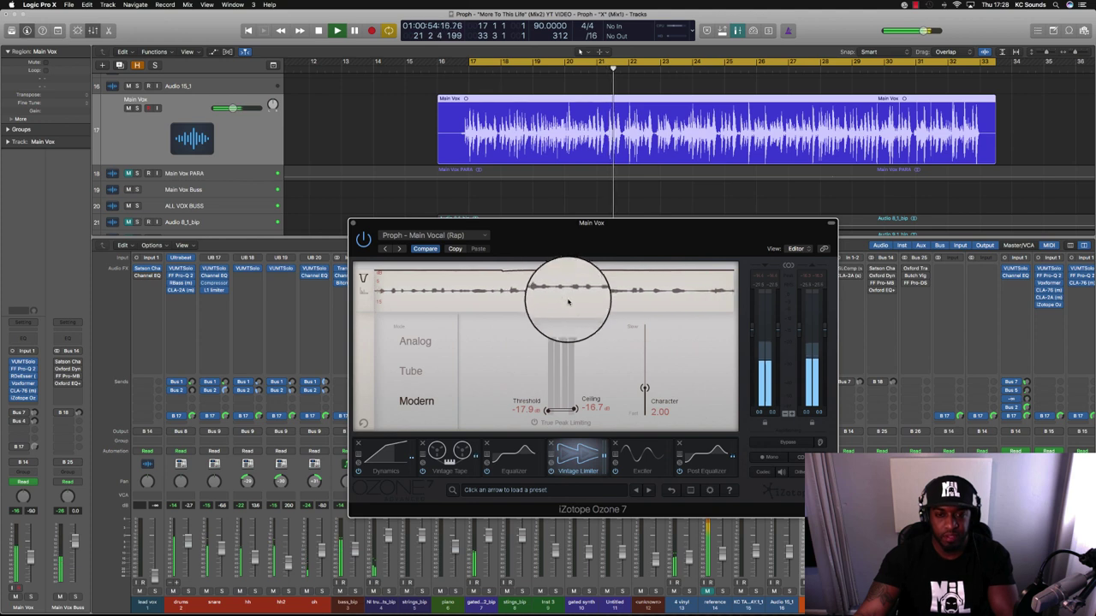
key("space")
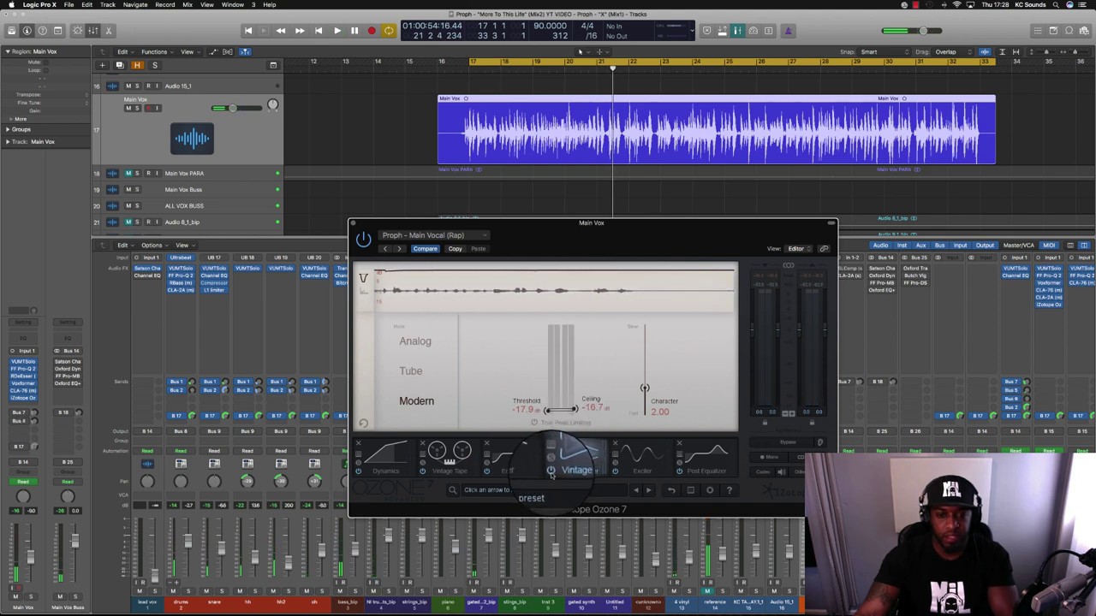
Step: Compare the mix with the Vintage Limiter bypassed and active during playback, leaving the limiter active
left_click(551, 471)
key("space")
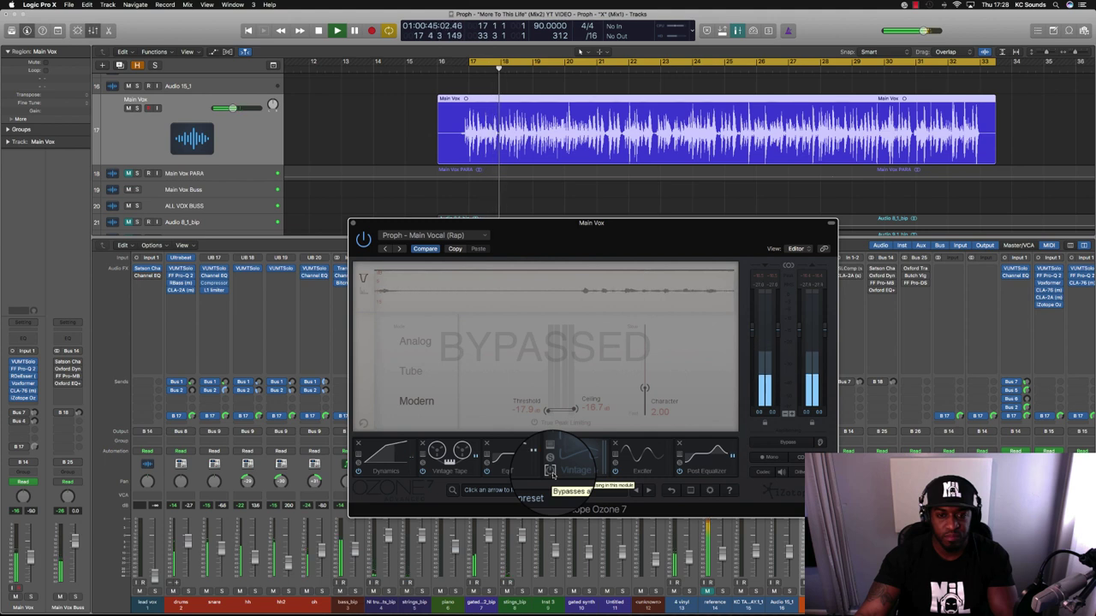
left_click(552, 471)
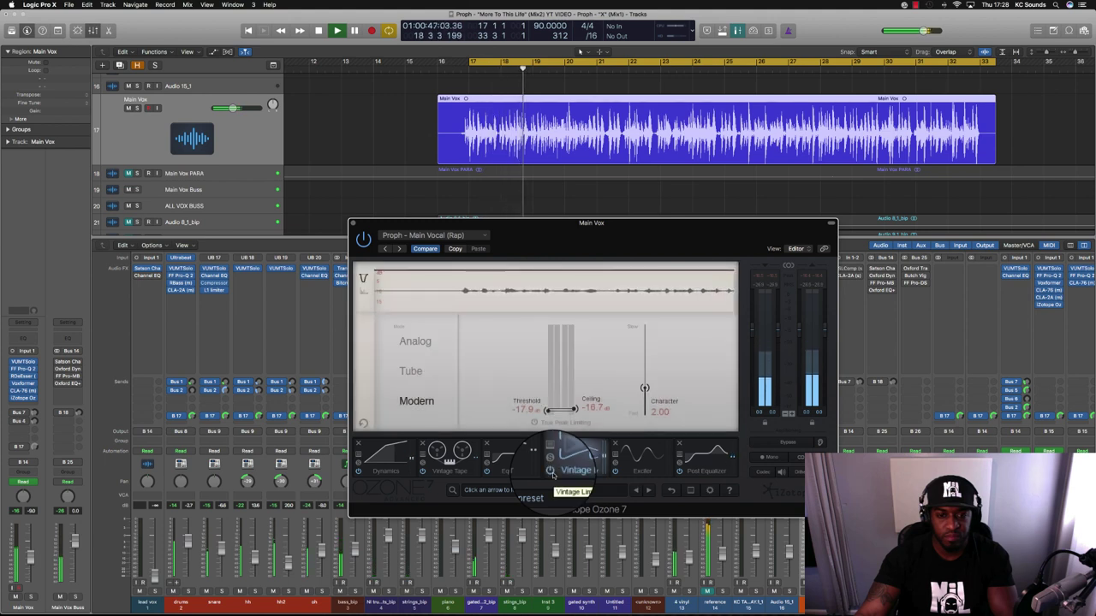
left_click(552, 471)
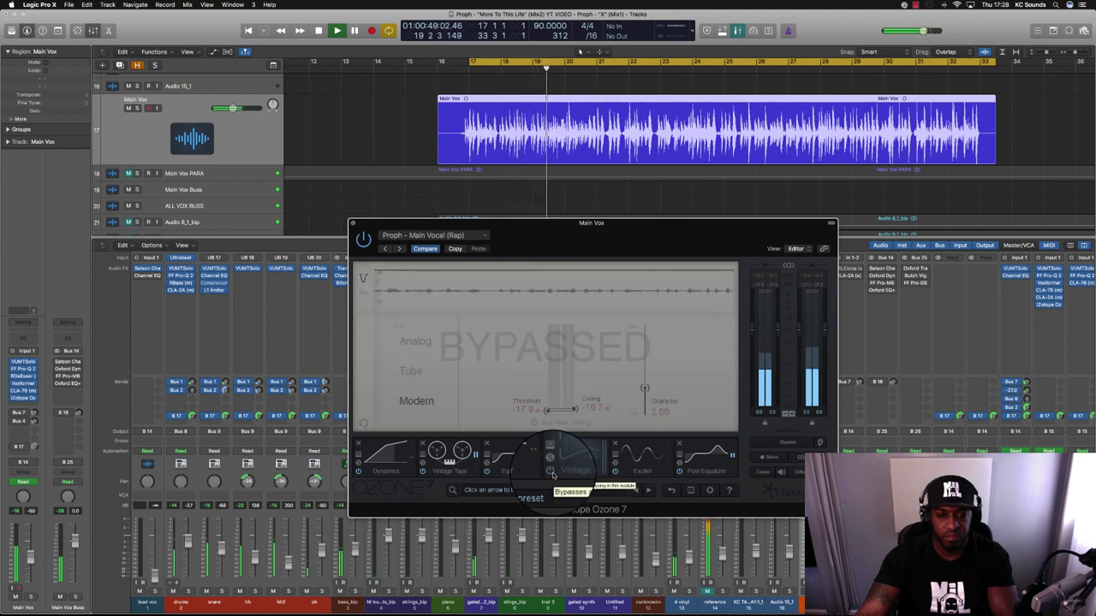
left_click(552, 471)
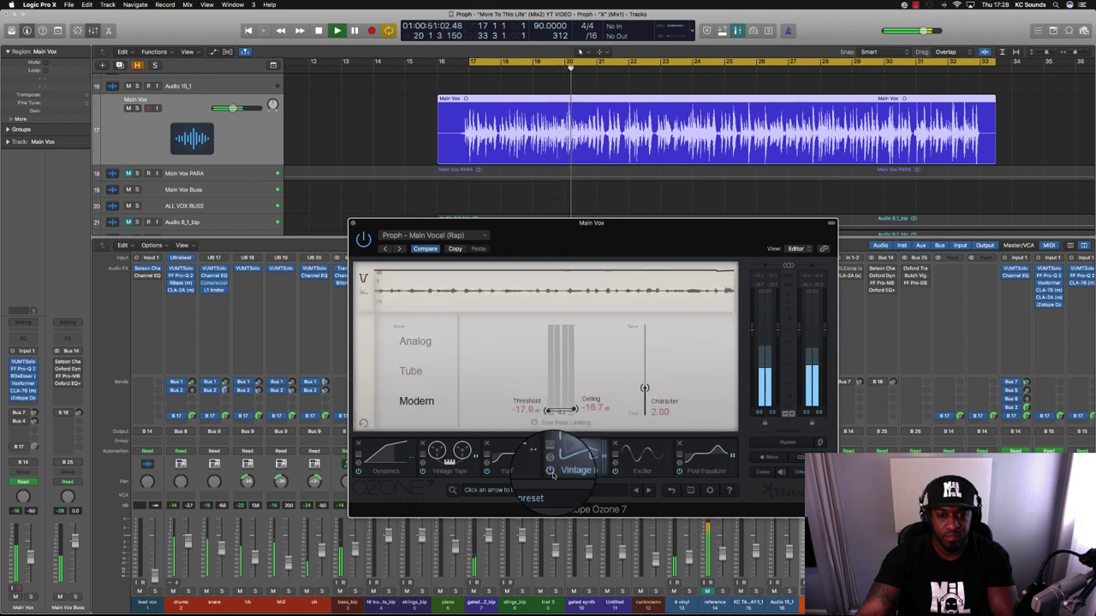
key("space")
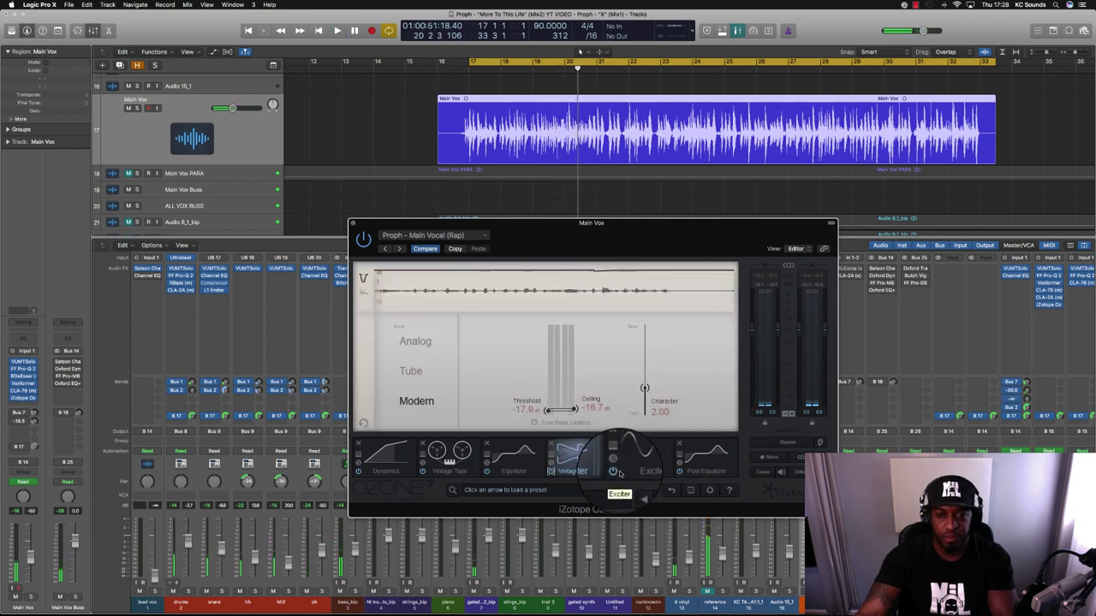
Step: In the Exciter, set the highest band's amount to 2.7 and mix to 30.6% during playback, and close Ozone 7
left_click(616, 472)
left_click(610, 471)
left_click(642, 458)
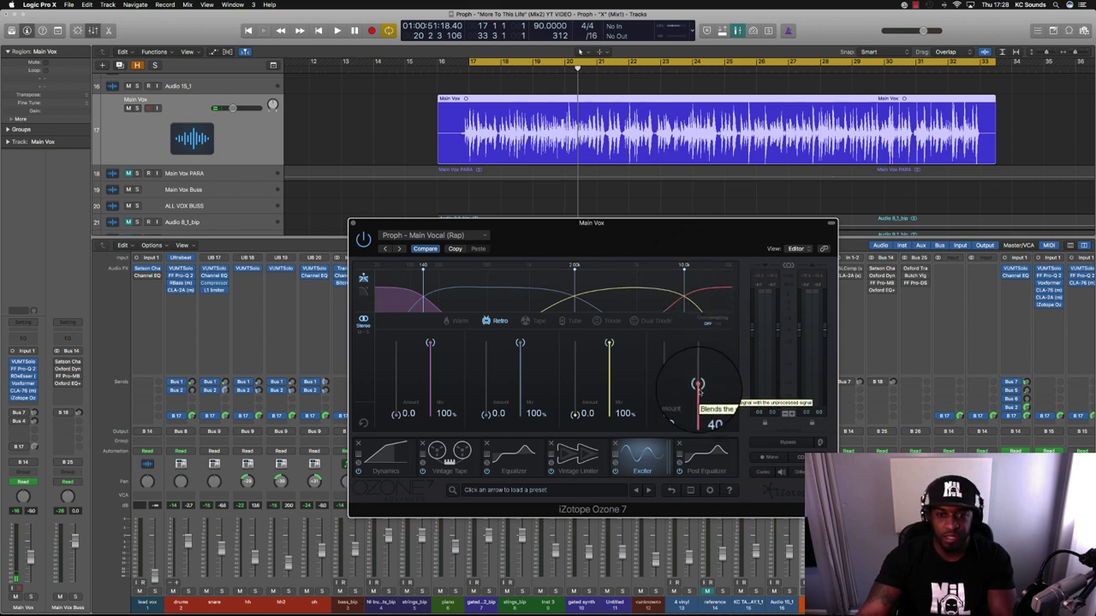
key("space")
left_click_drag(698, 386, 697, 342)
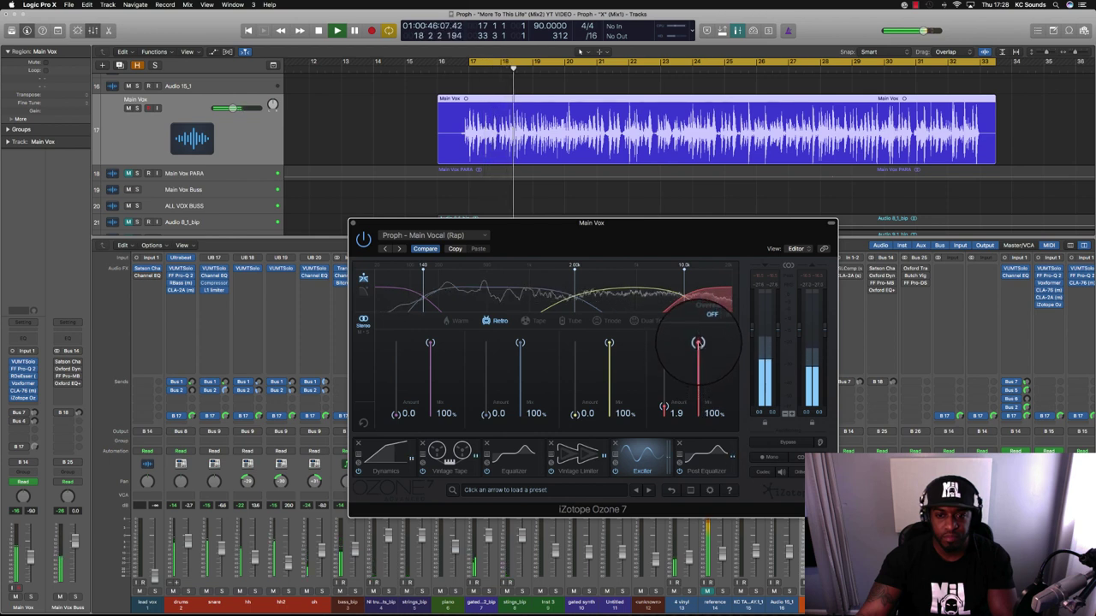
left_click_drag(664, 408, 664, 364)
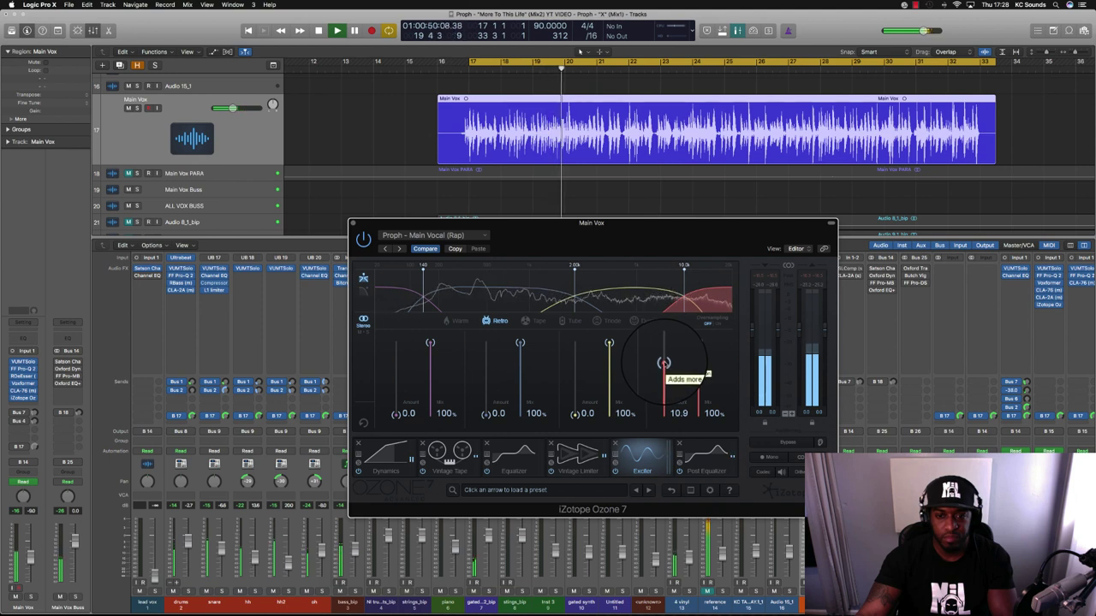
left_click_drag(698, 343, 698, 394)
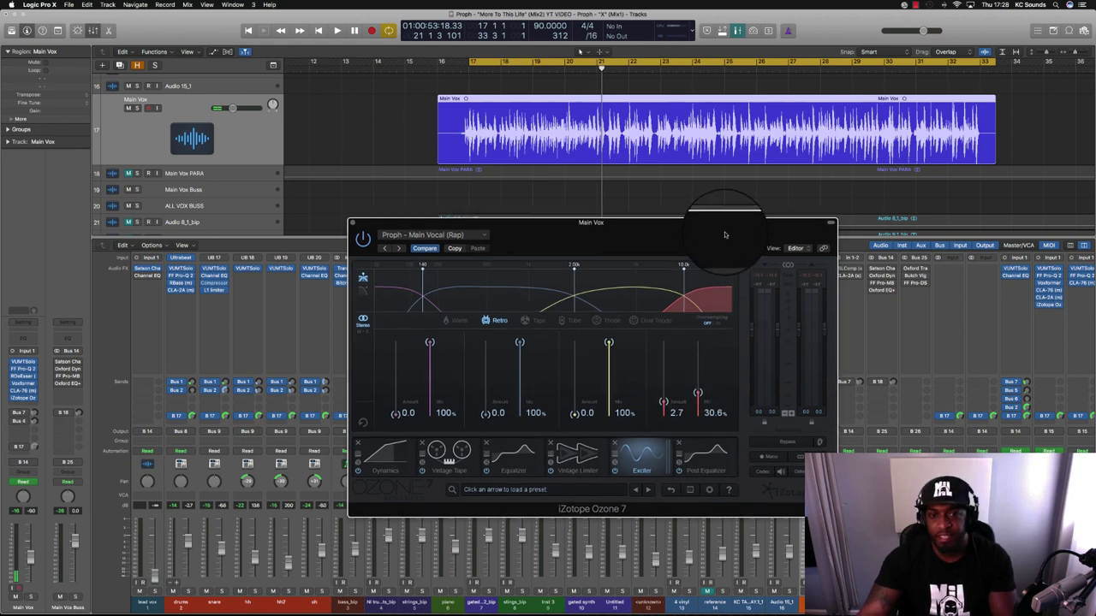
left_click_drag(719, 224, 624, 202)
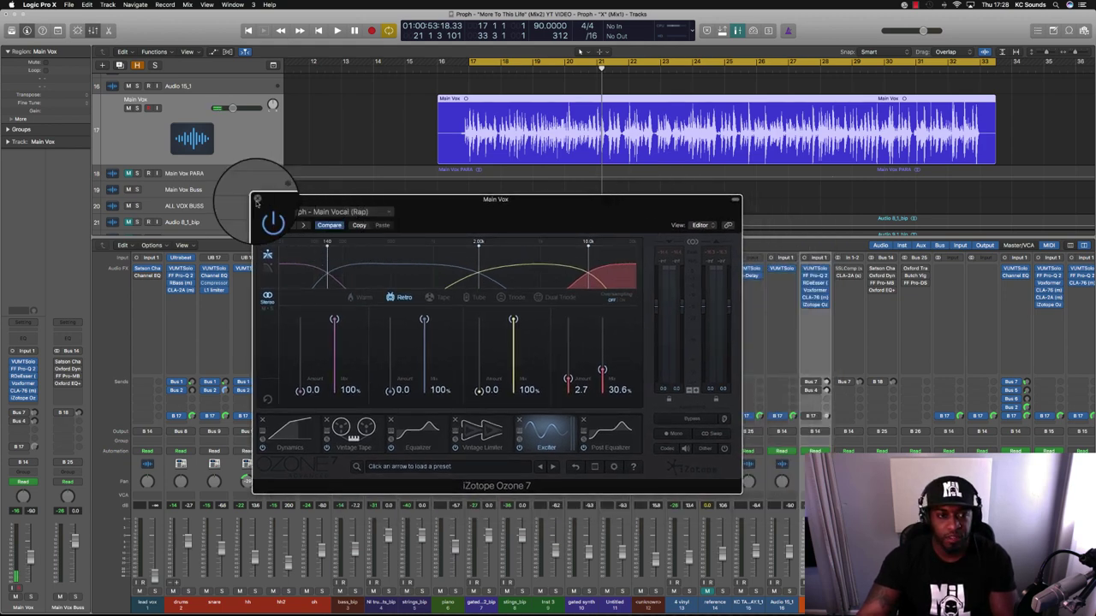
left_click(257, 199)
Step: Go to the channel fed by Main Vox's Bus 7 send and open its UltraChannel plugin beside the sends
scroll(779, 480, "right", 5)
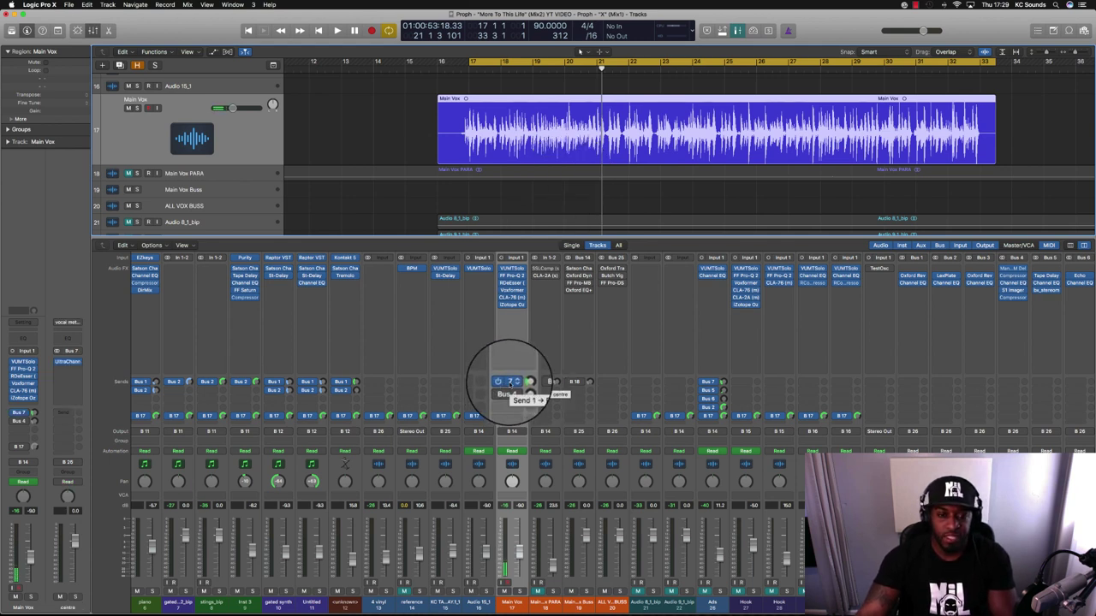
double_click(510, 383)
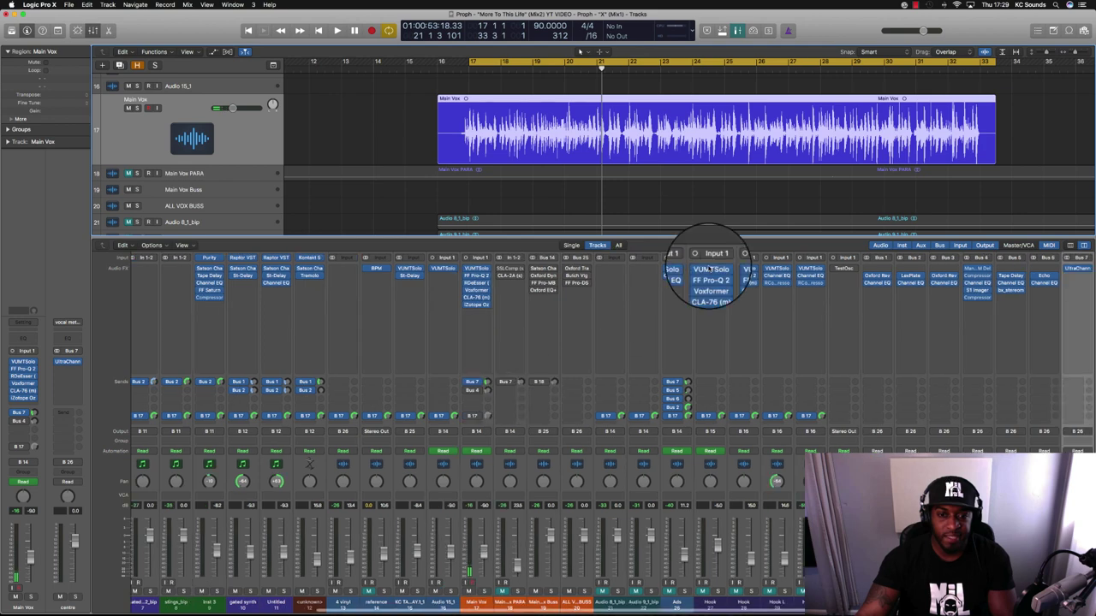
left_click(1077, 269)
left_click_drag(330, 31, 800, 240)
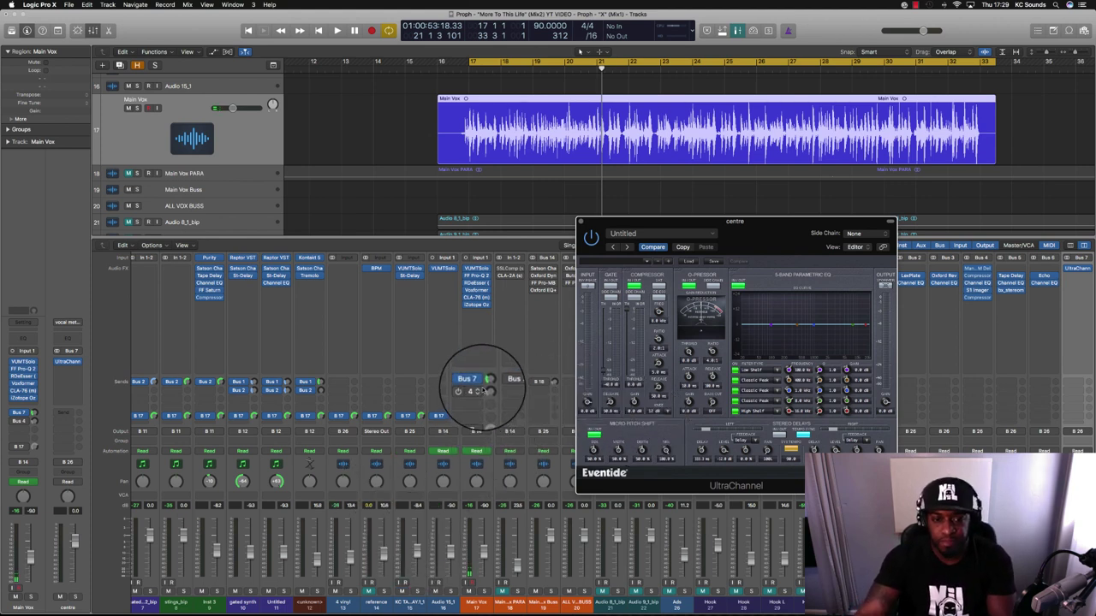
Step: Play the mix and audition Main Vox's Bus 7 send by adjusting its level and switching it off and on
key("space")
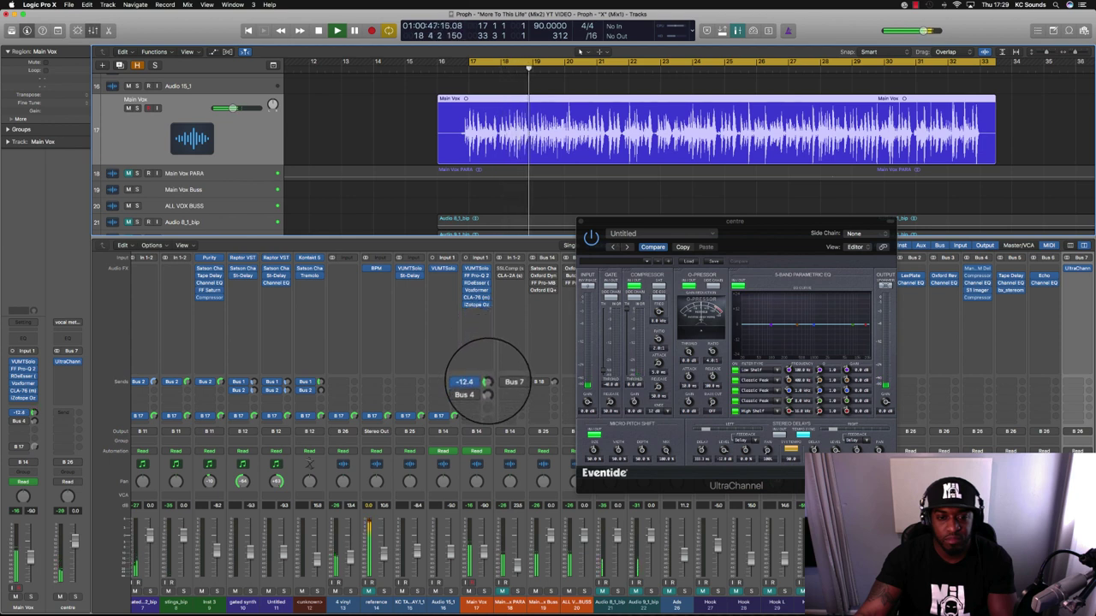
left_click_drag(485, 382, 488, 387)
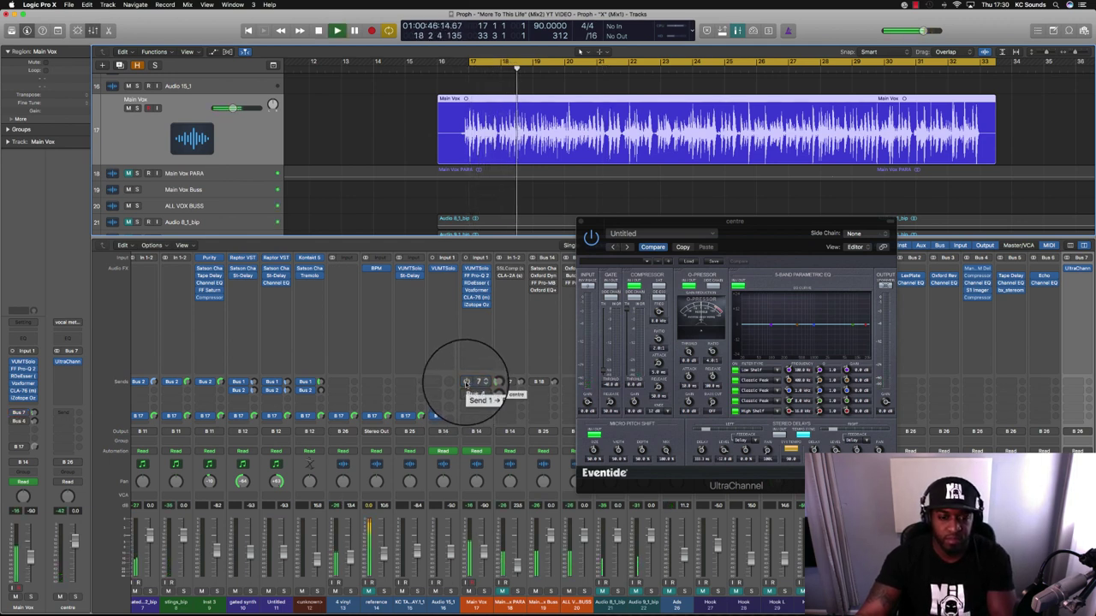
left_click(466, 383)
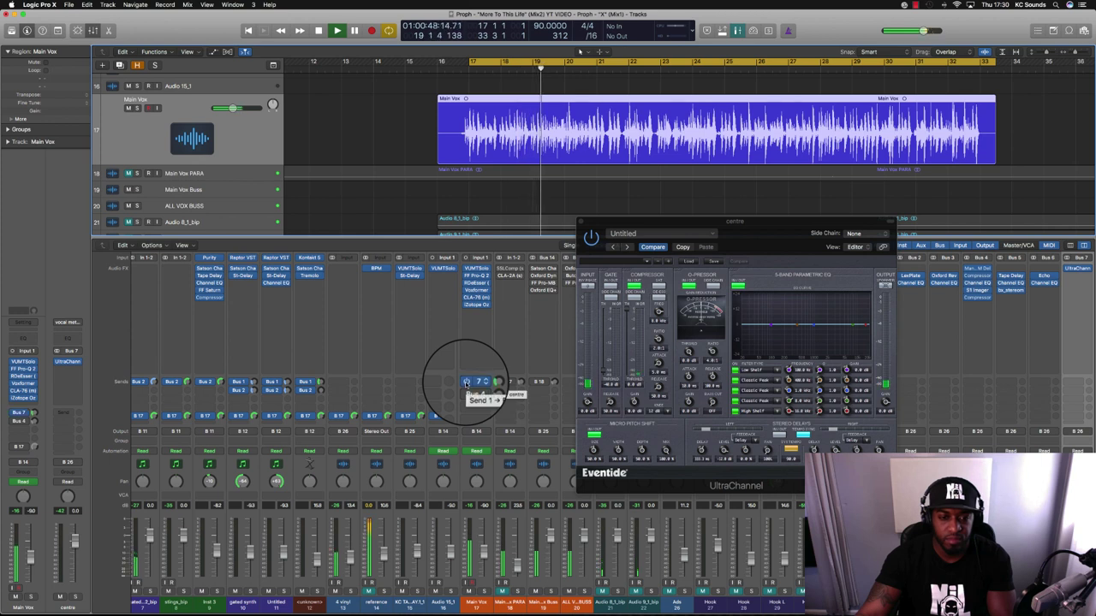
left_click_drag(487, 382, 487, 384)
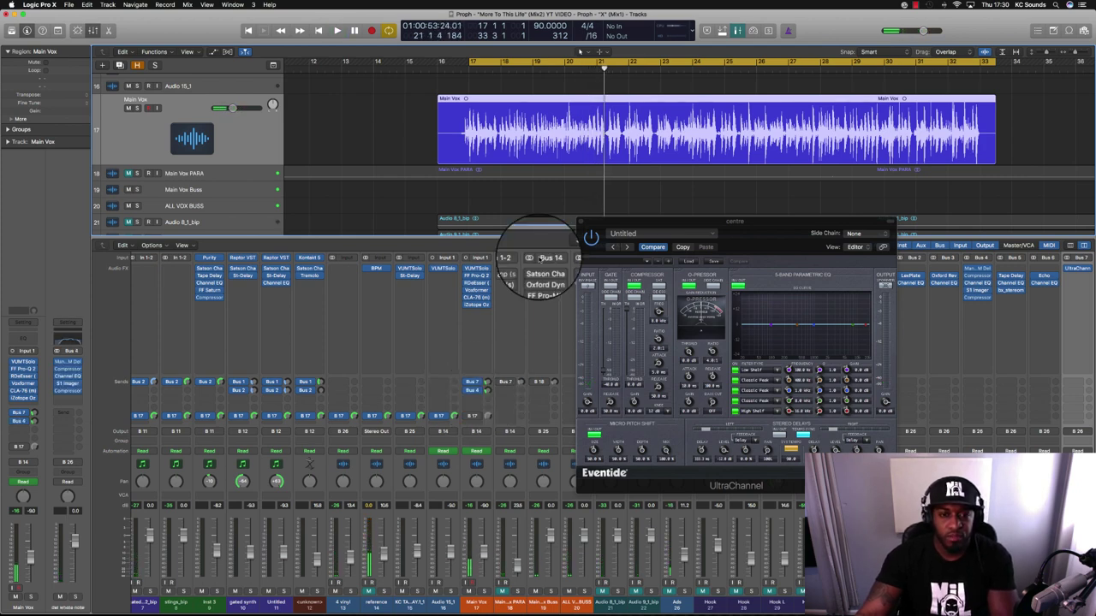
Step: Close UltraChannel, go to the channel fed by Main Vox's Bus 4 send, and open its MannyM Delay plugin
left_click_drag(596, 223, 402, 233)
left_click(383, 228)
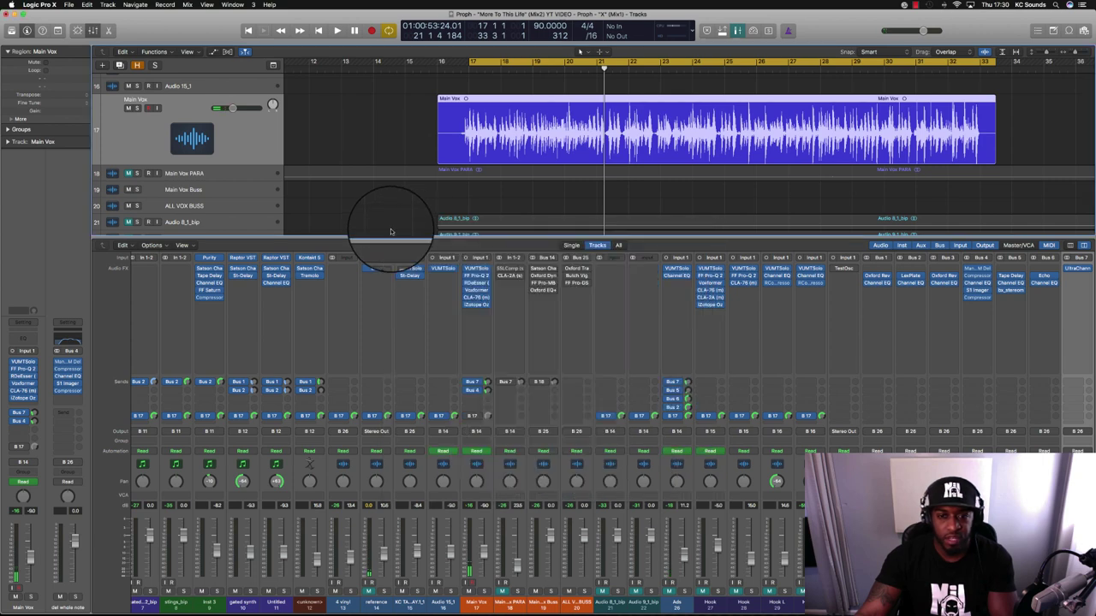
left_click(474, 390)
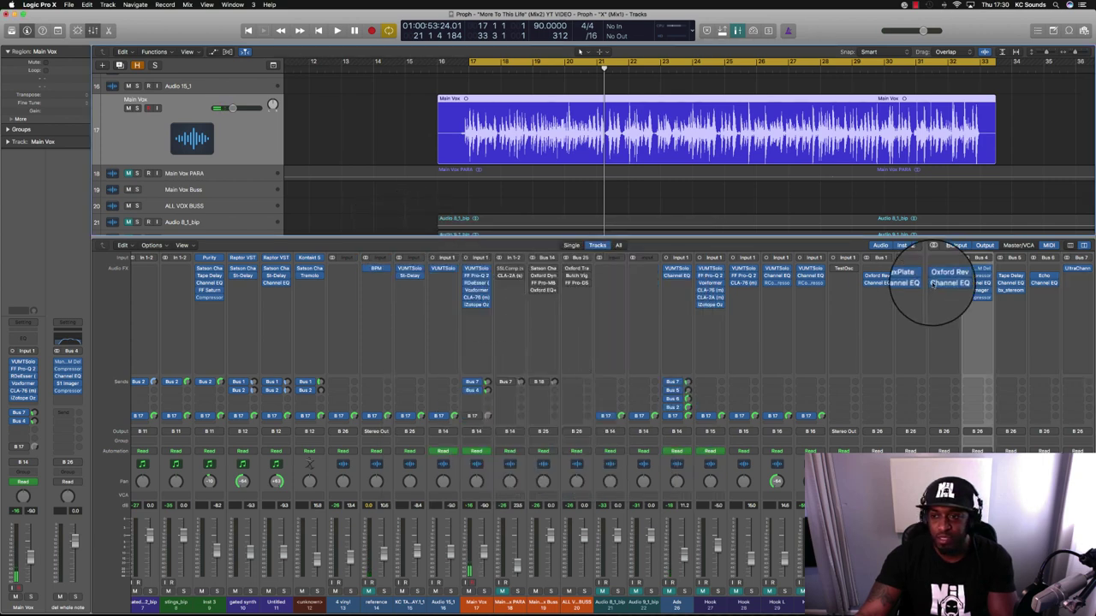
left_click(977, 269)
left_click_drag(269, 51, 774, 264)
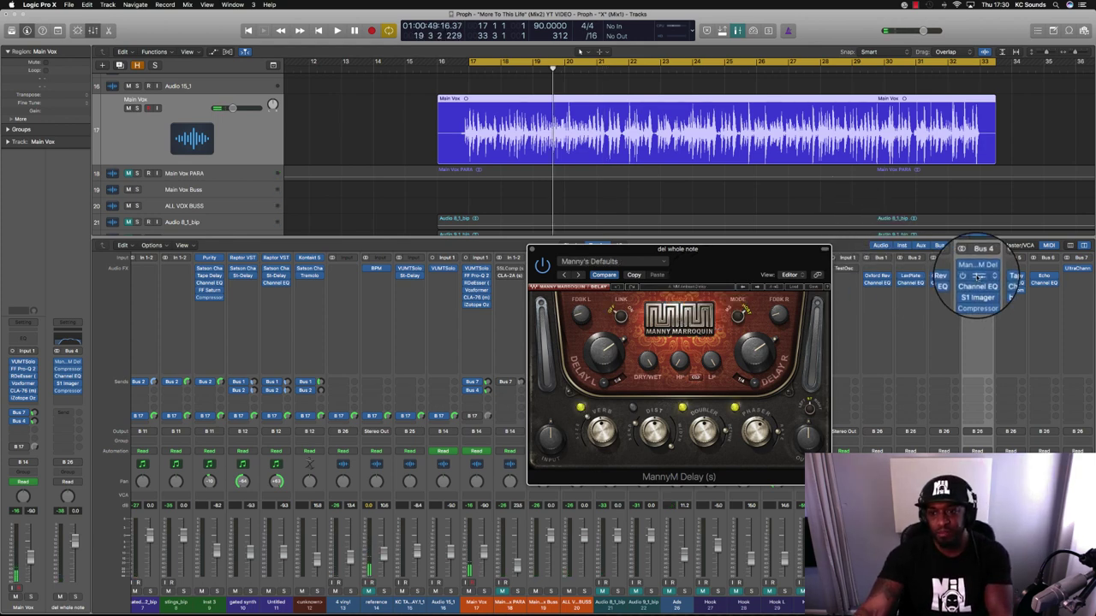
Step: Open the last Compressor on the del whole note channel, side-chained to Bus 14, and position it over the mixer
left_click(978, 308)
left_click_drag(294, 43, 614, 231)
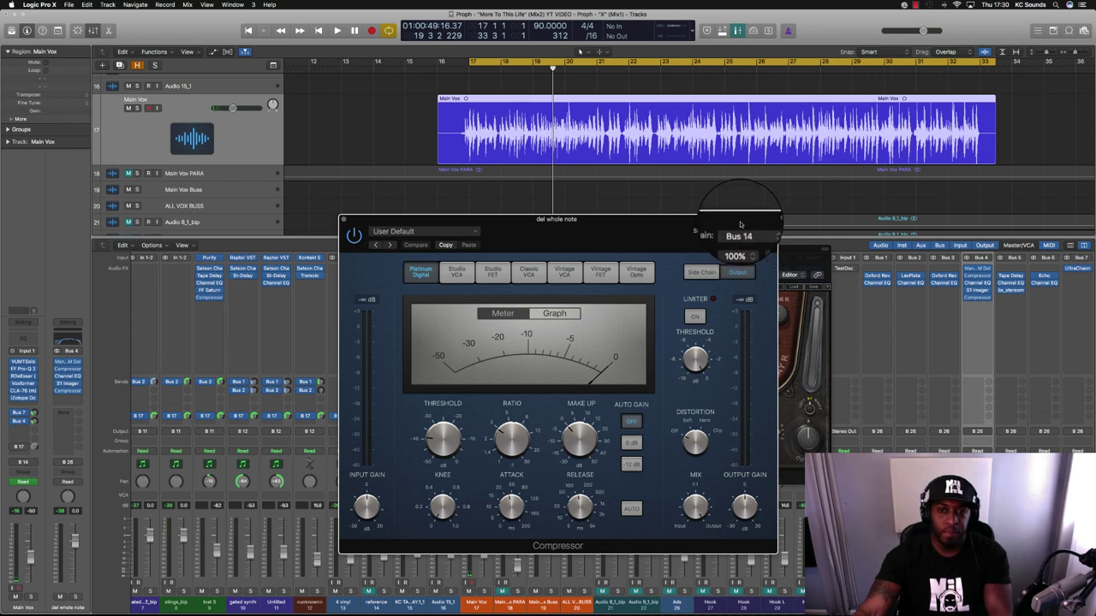
left_click_drag(741, 225, 744, 228)
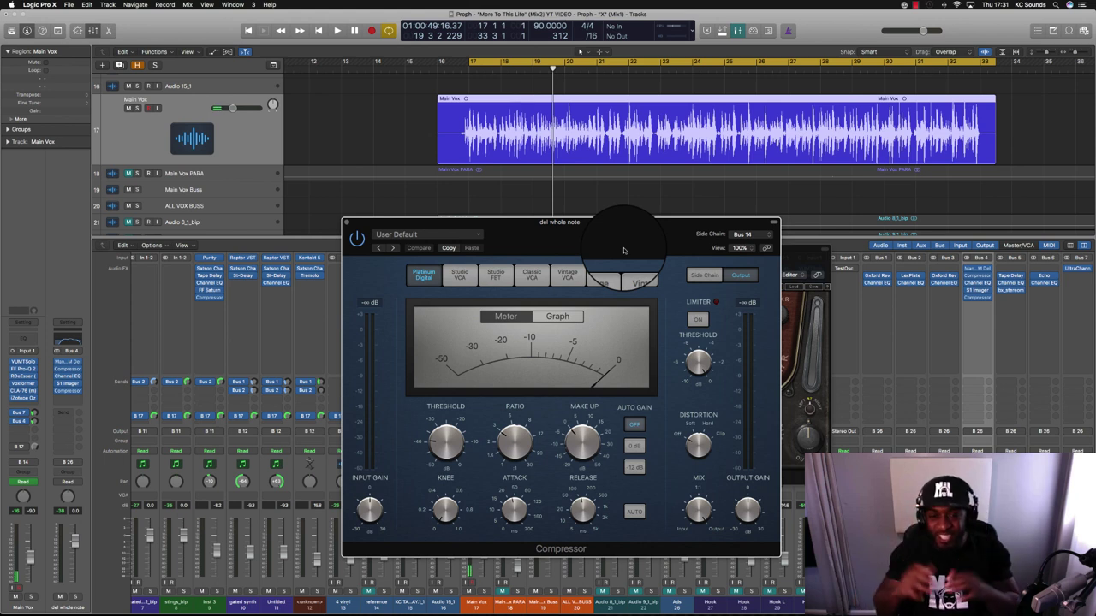
left_click_drag(618, 239, 633, 260)
Step: Play the mix through the delay channel's Compressor, stop playback, and close both the Compressor and MannyM Delay
key("space")
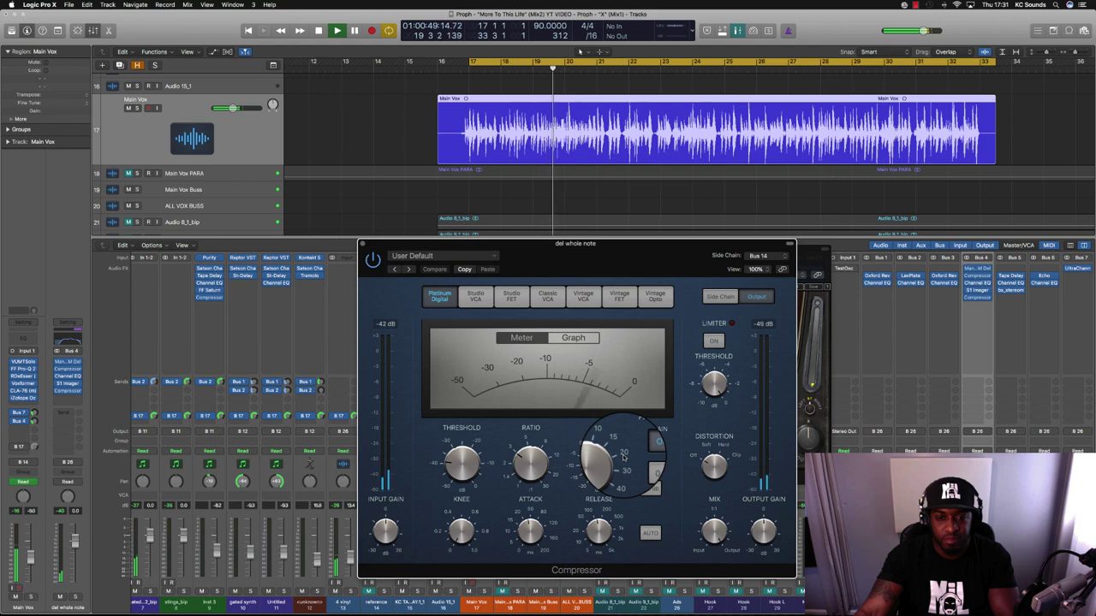
key("space")
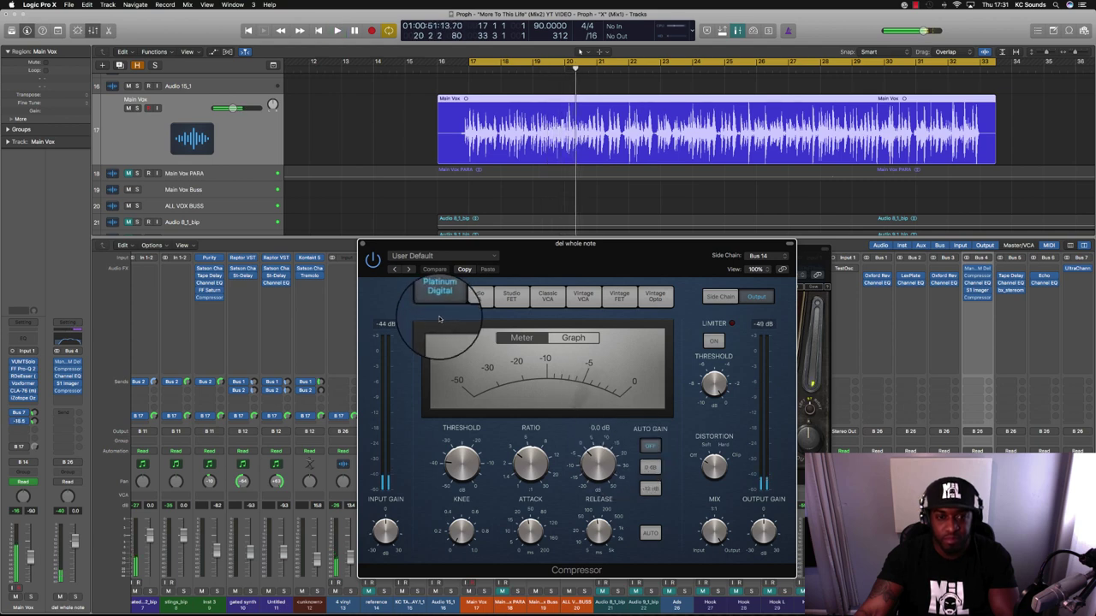
left_click(362, 244)
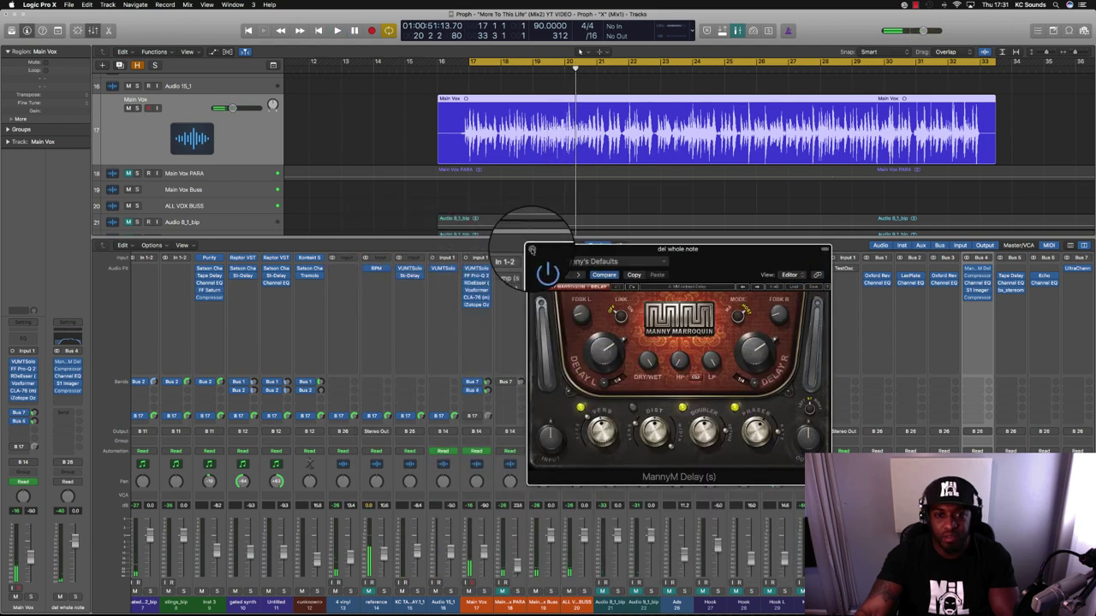
left_click(532, 250)
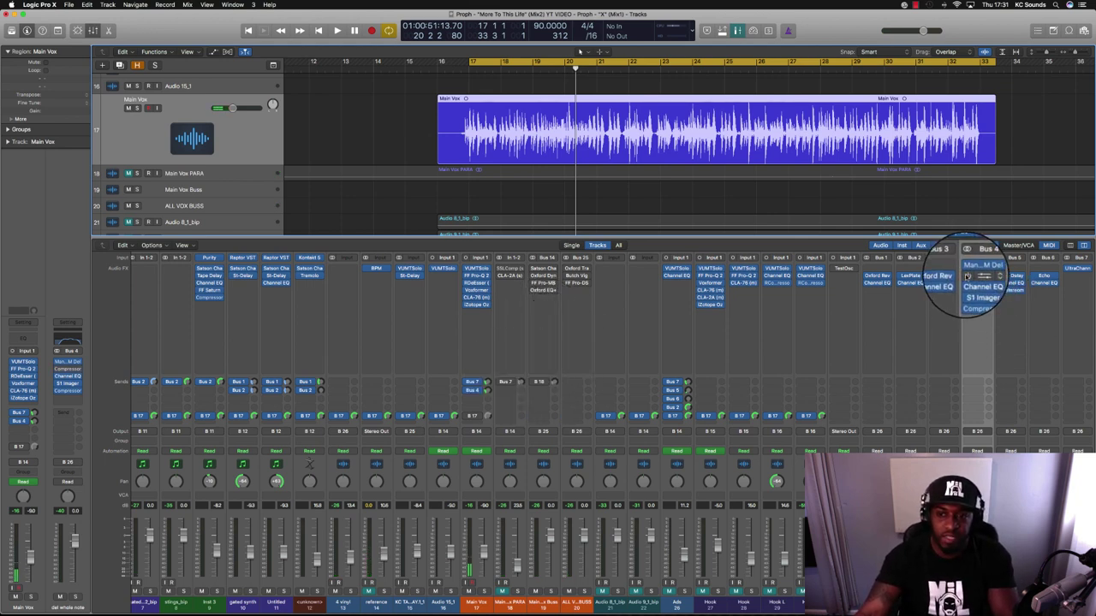
Step: During playback, try the del whole note channel's fader at 6.0 dB and reset it to 0.0 dB
key("space")
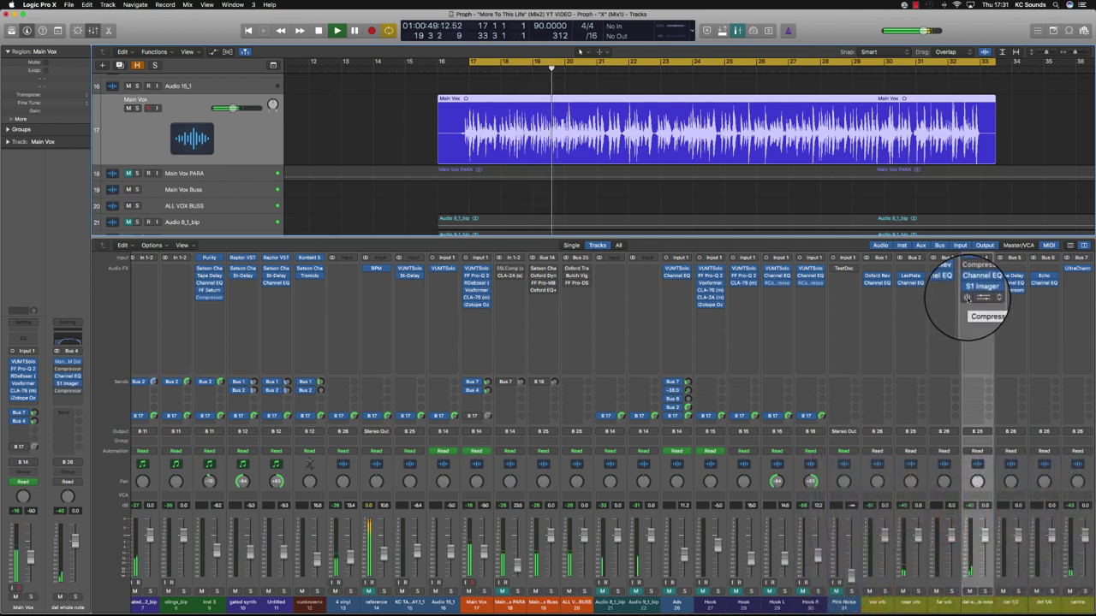
left_click_drag(984, 534, 983, 491)
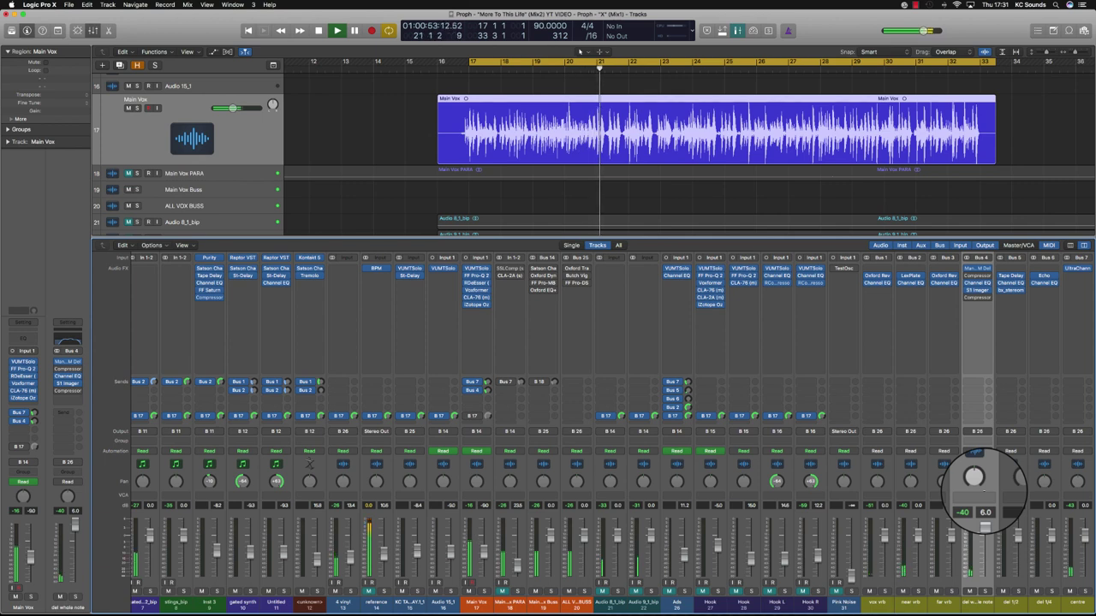
left_click(987, 524, "alt")
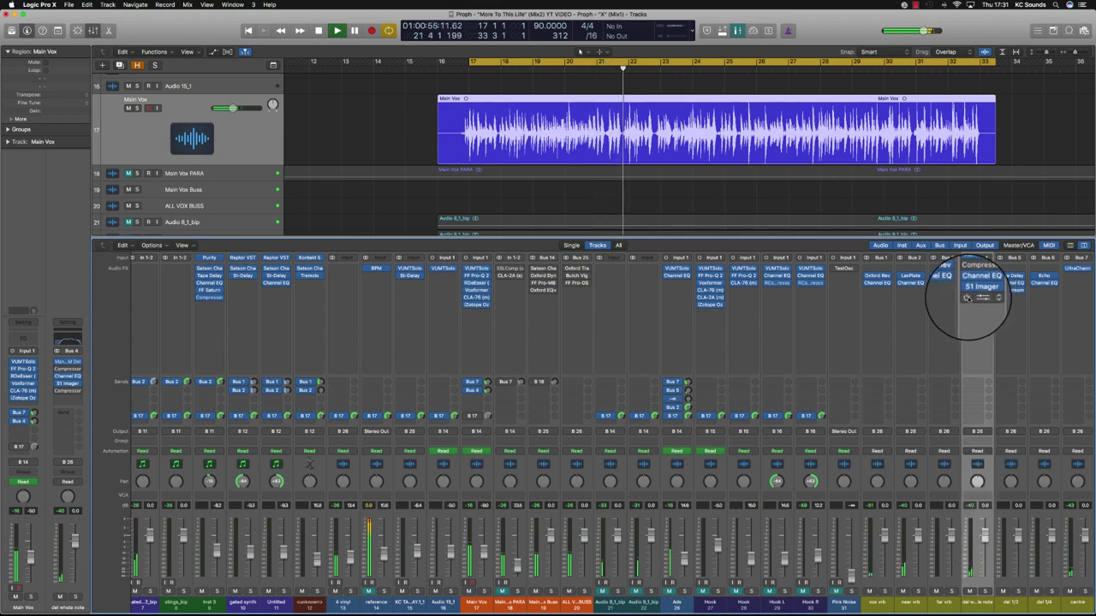
key("space")
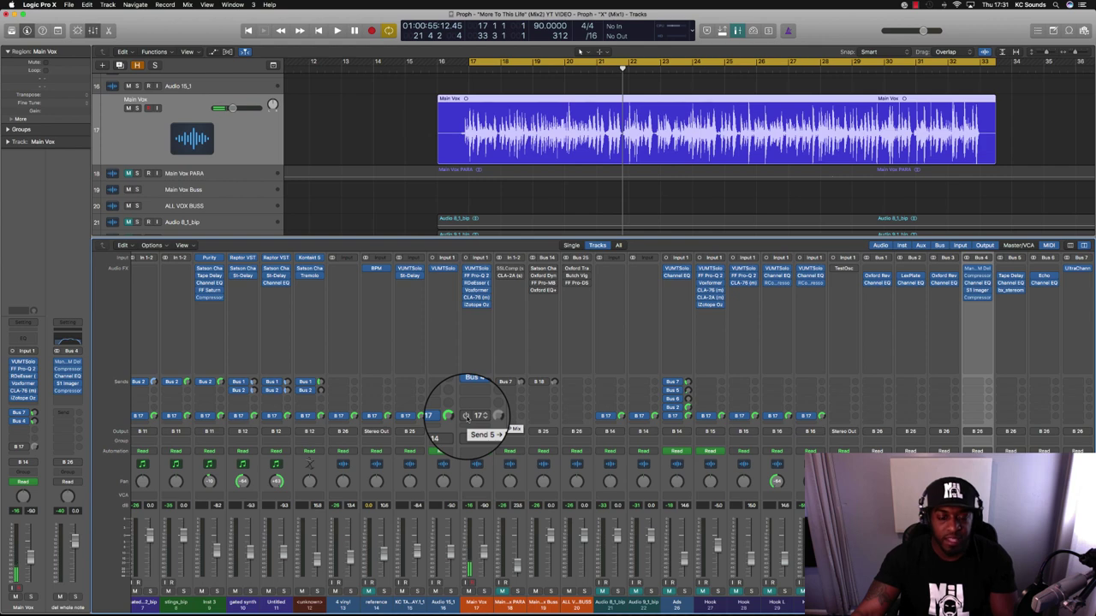
Step: Examine the P Mix channel fed by Bus 17 and the Bus 17 sends across the mixer's channels
scroll(466, 417, "right", 5)
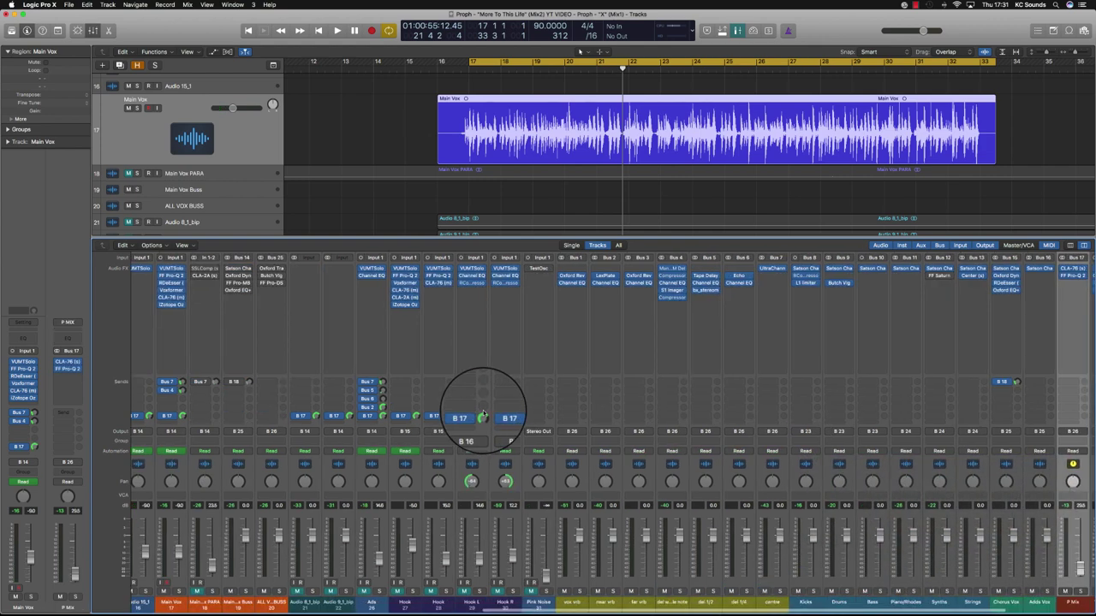
scroll(479, 411, "right", 5)
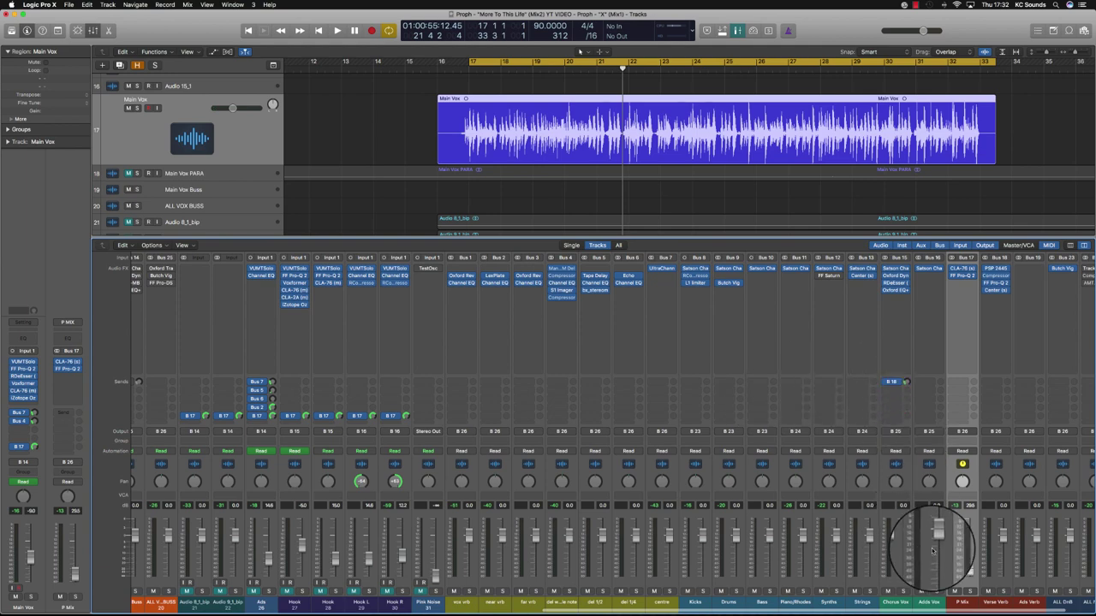
scroll(729, 460, "left", 10)
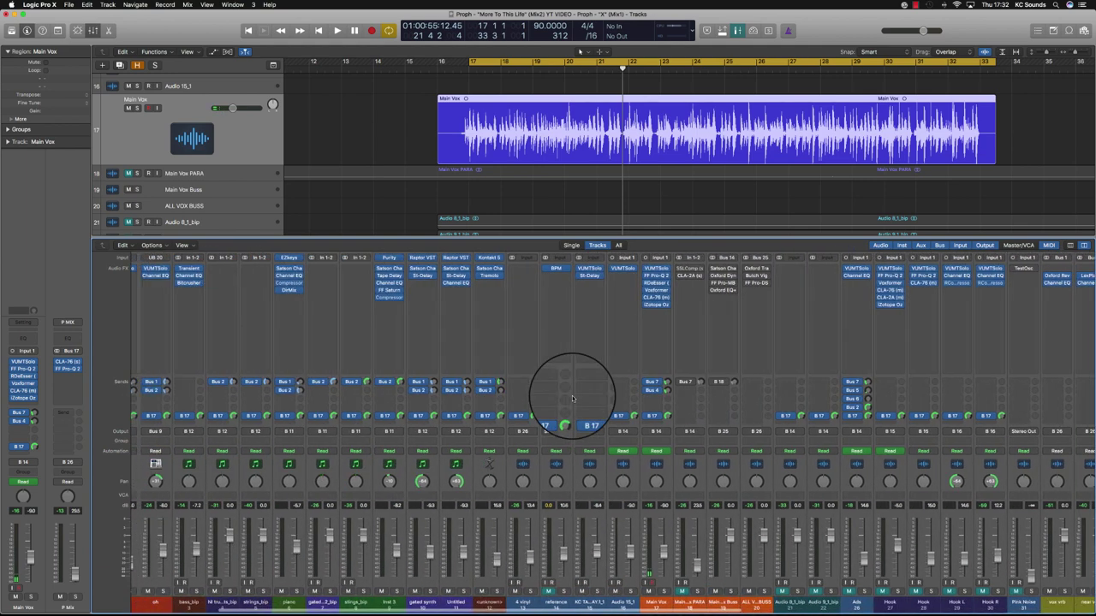
scroll(572, 398, "left", 5)
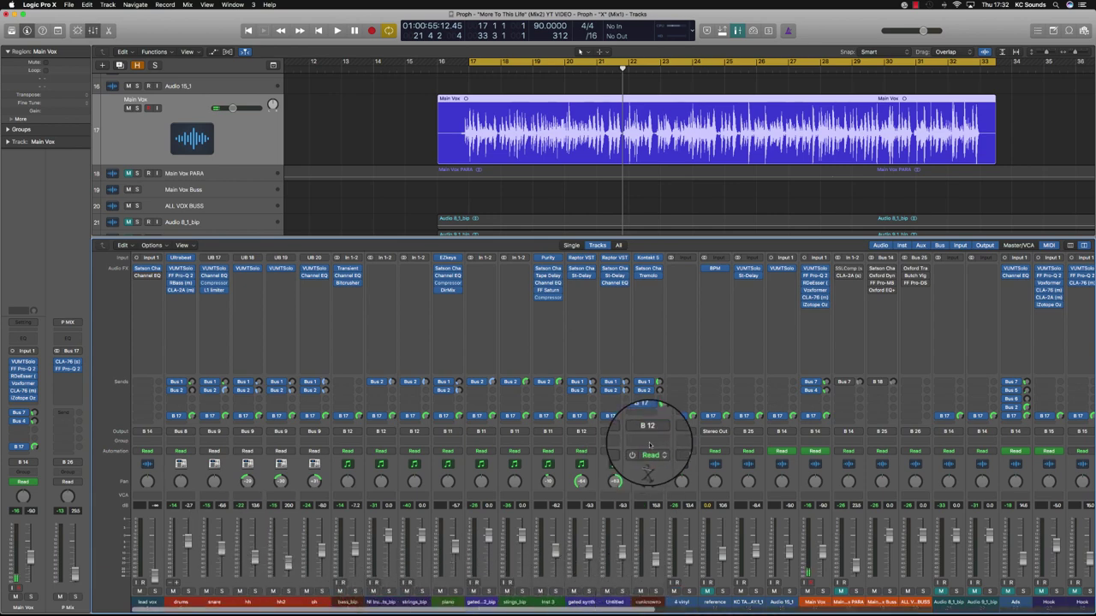
scroll(649, 441, "right", 2)
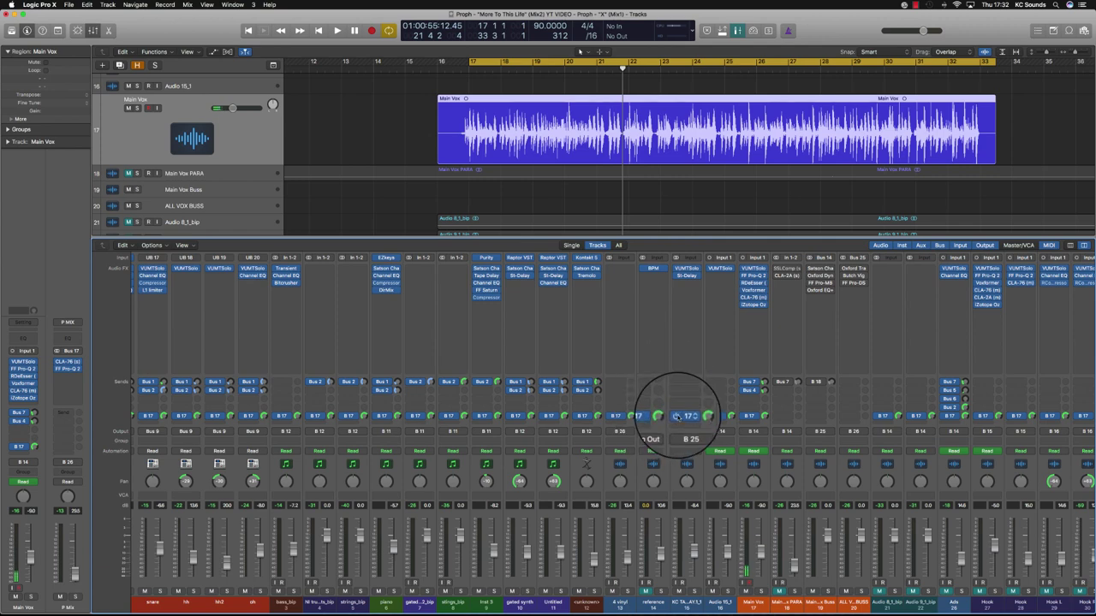
scroll(685, 419, "right", 8)
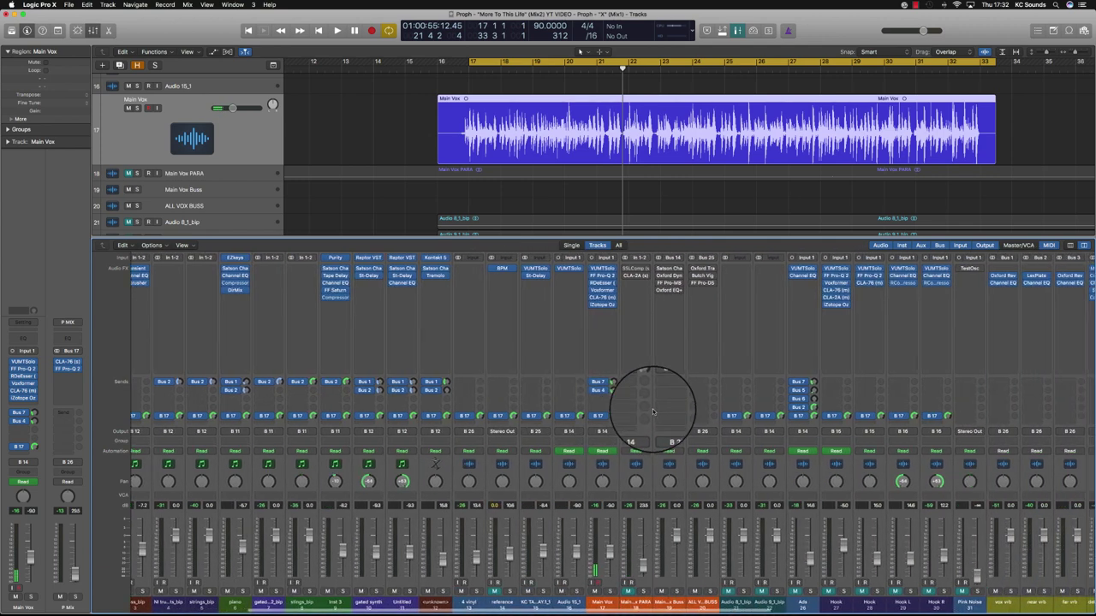
scroll(647, 402, "right", 1)
scroll(556, 407, "right", 2)
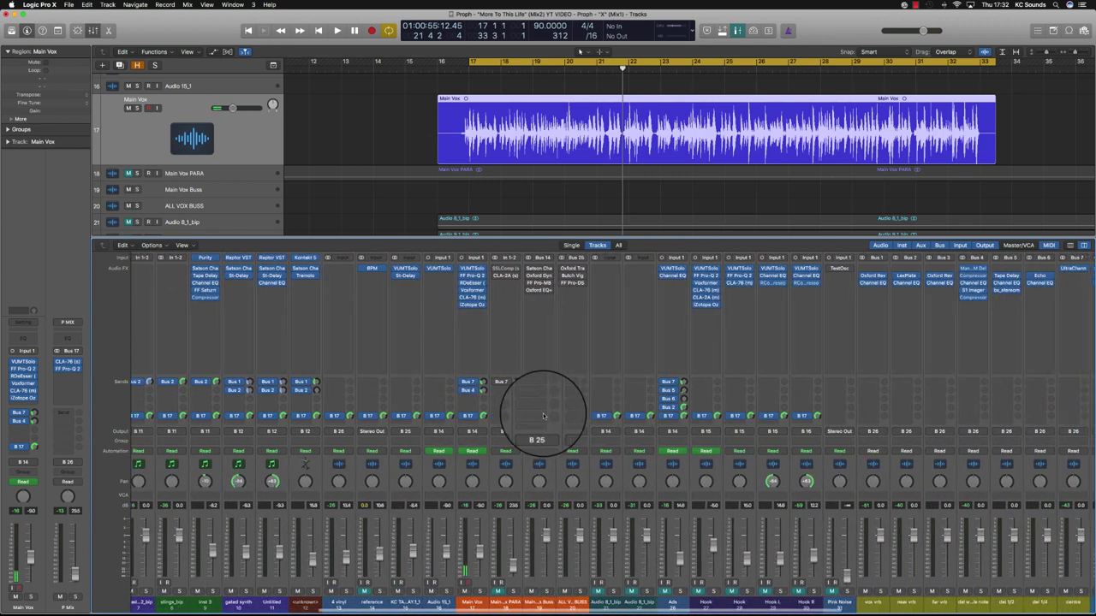
scroll(507, 416, "right", 1)
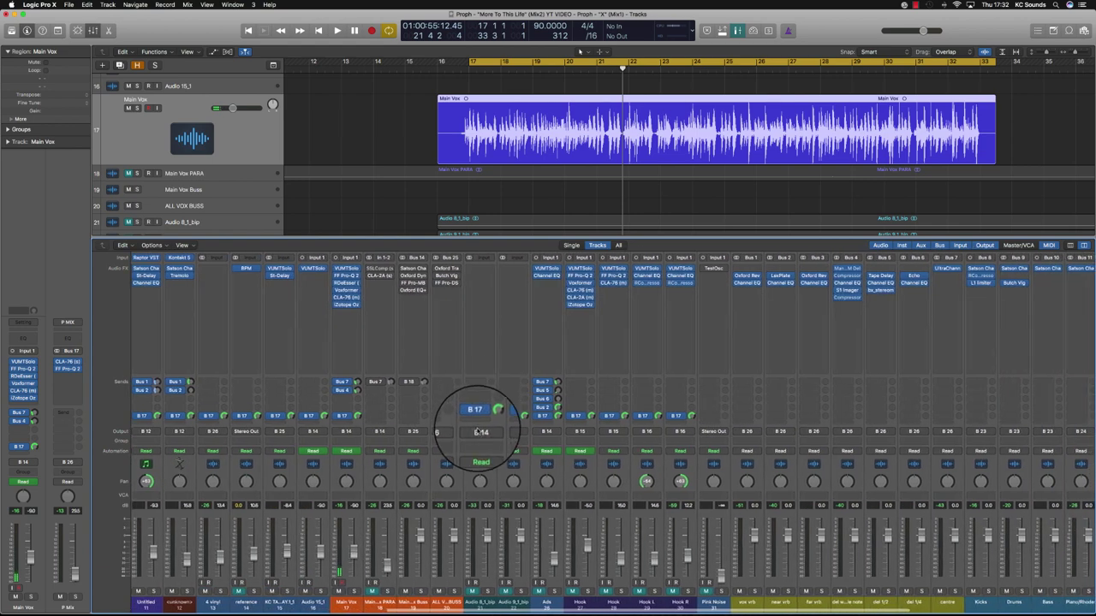
scroll(466, 437, "right", 1)
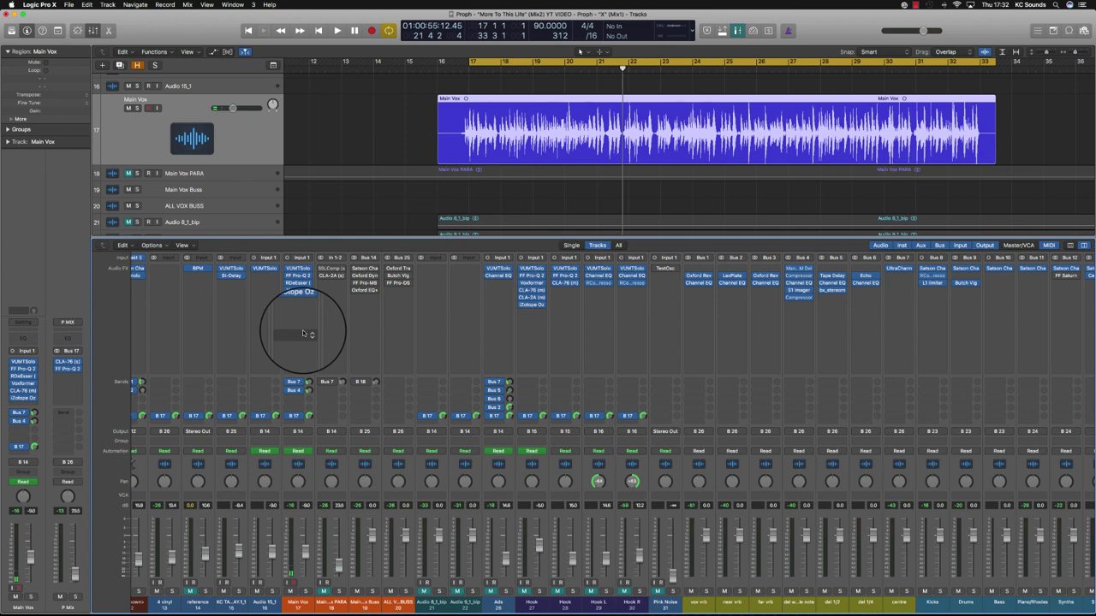
Step: Solo the Main Vox PARA track and play it with its fader set to -7.0 dB
left_click(222, 175)
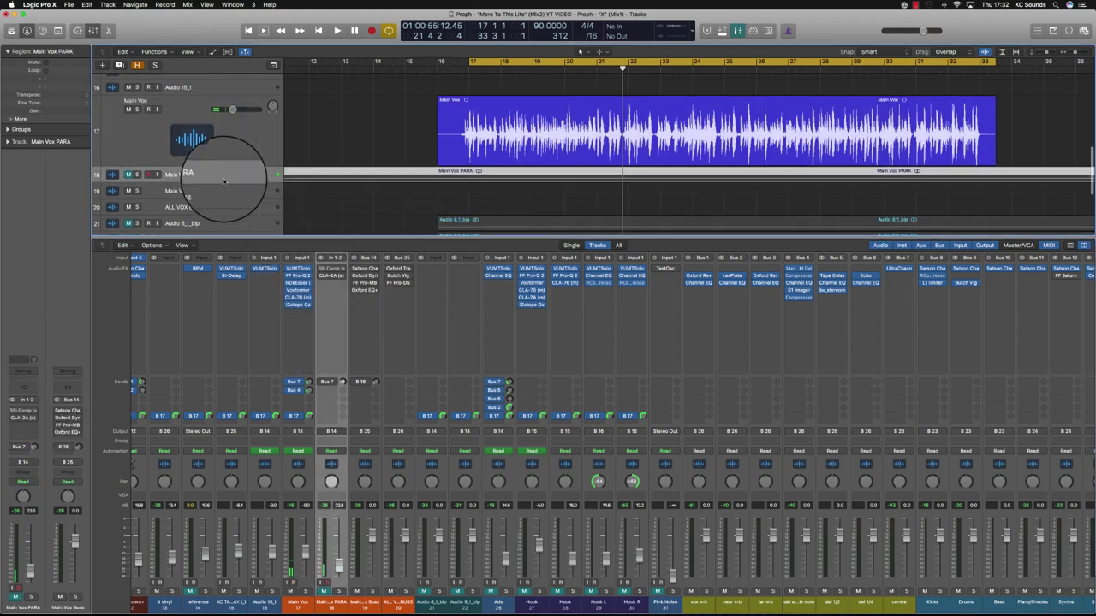
left_click(212, 144)
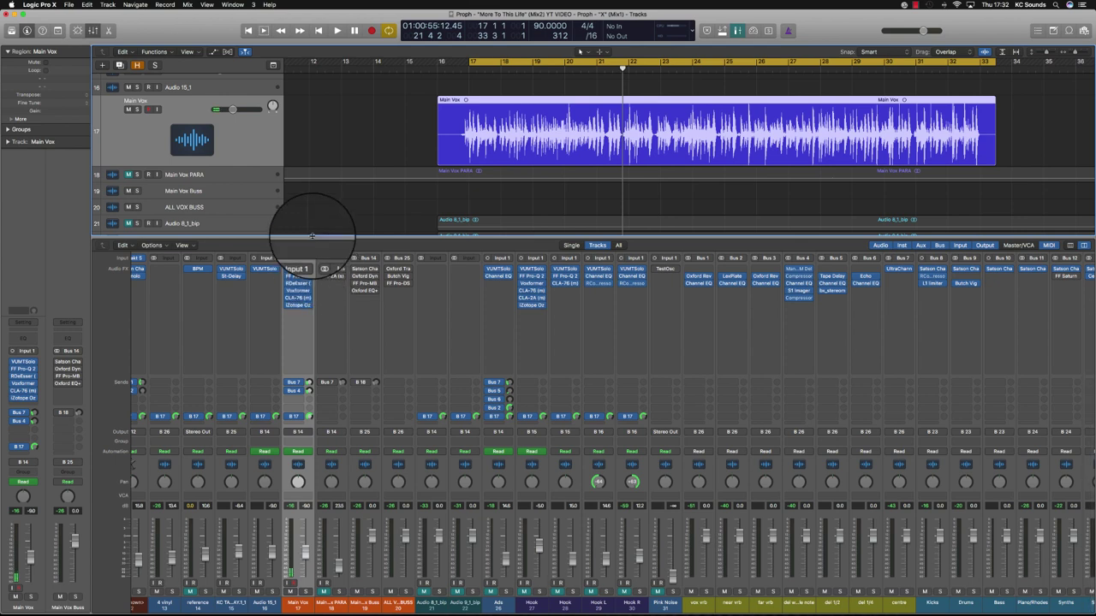
left_click(238, 174)
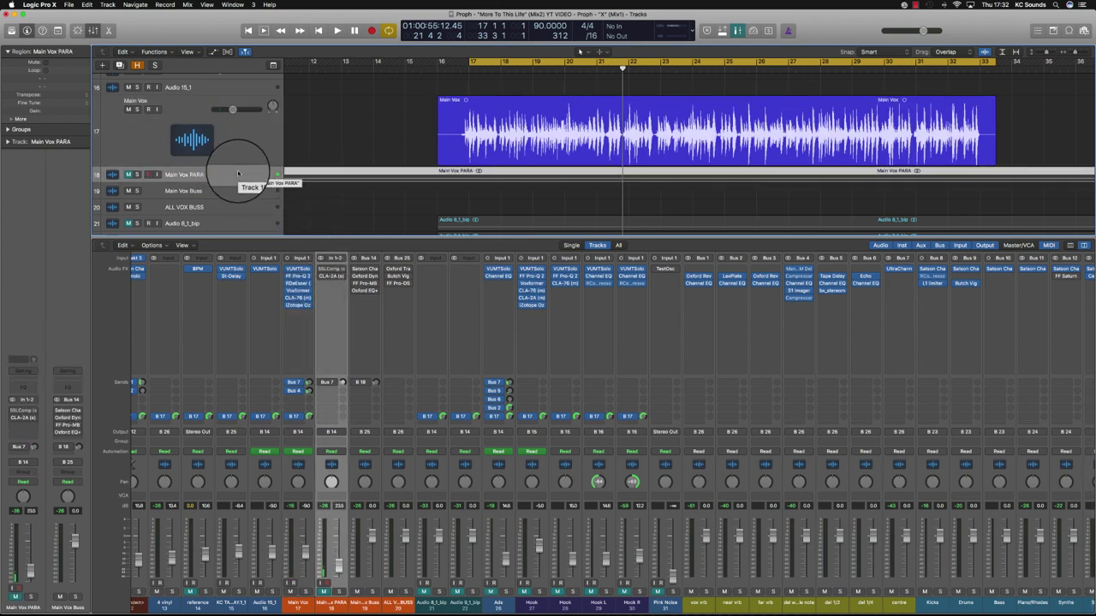
left_click(339, 592)
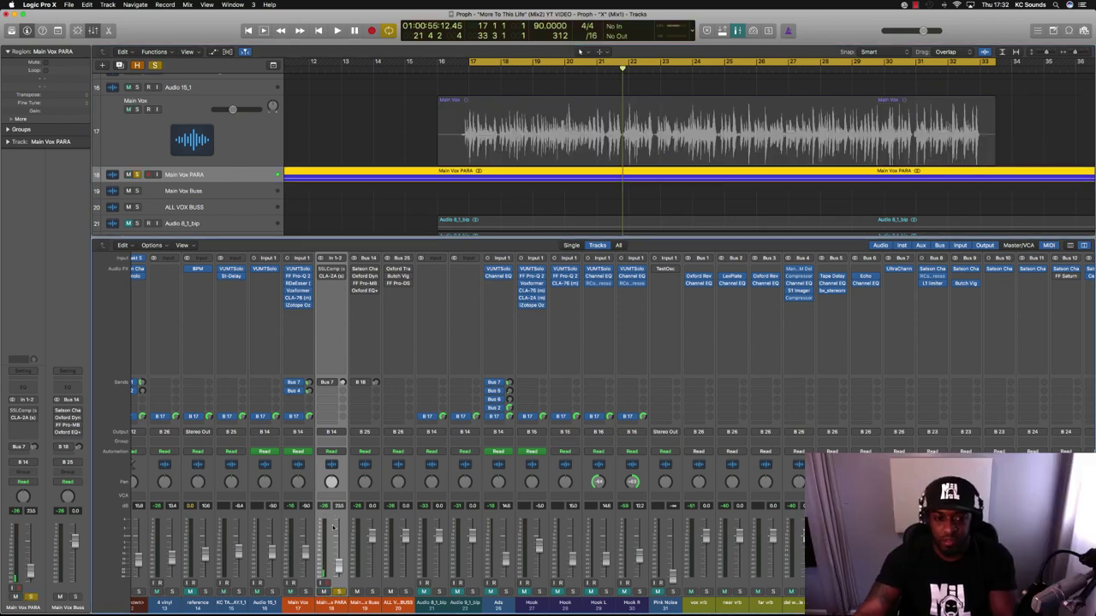
key("space")
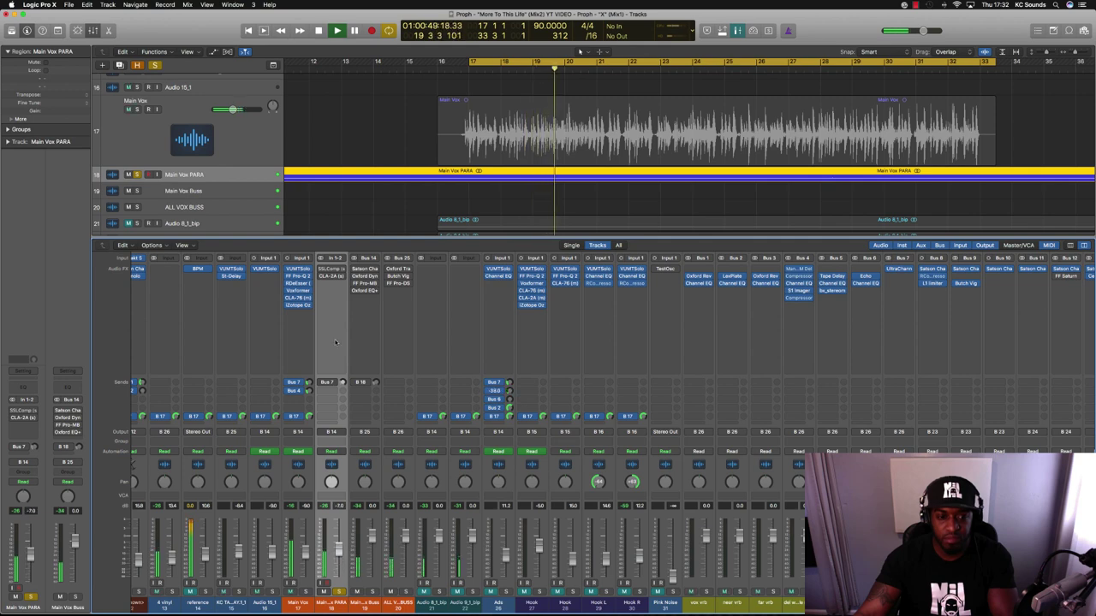
Step: Open Main Vox PARA's SSLComp and CLA-2A plugins, both switched on, and place them side by side over the mixer
left_click(330, 273)
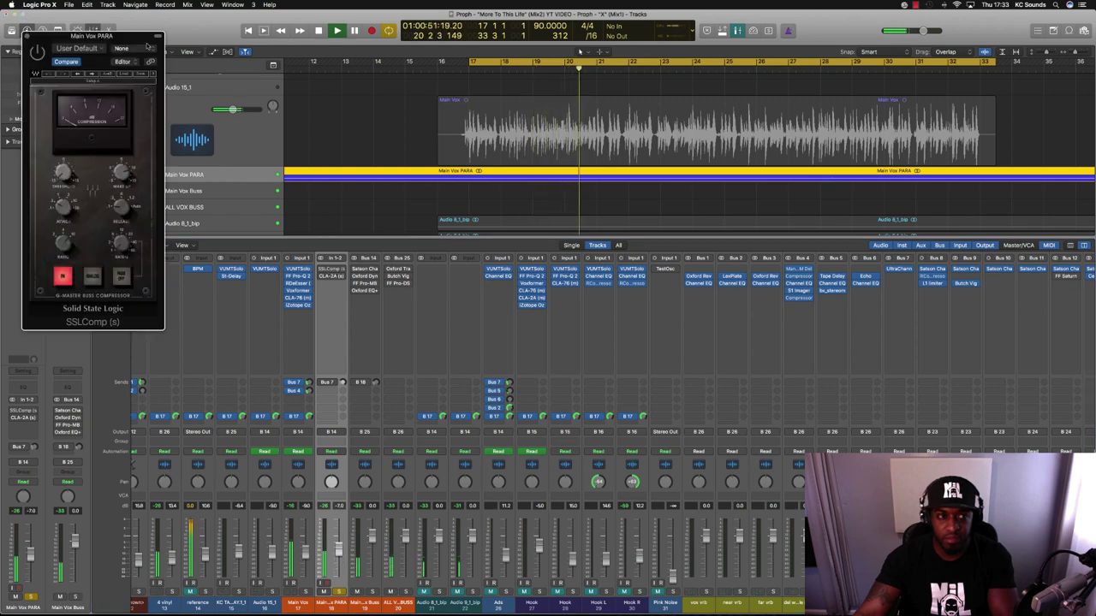
left_click_drag(147, 44, 599, 250)
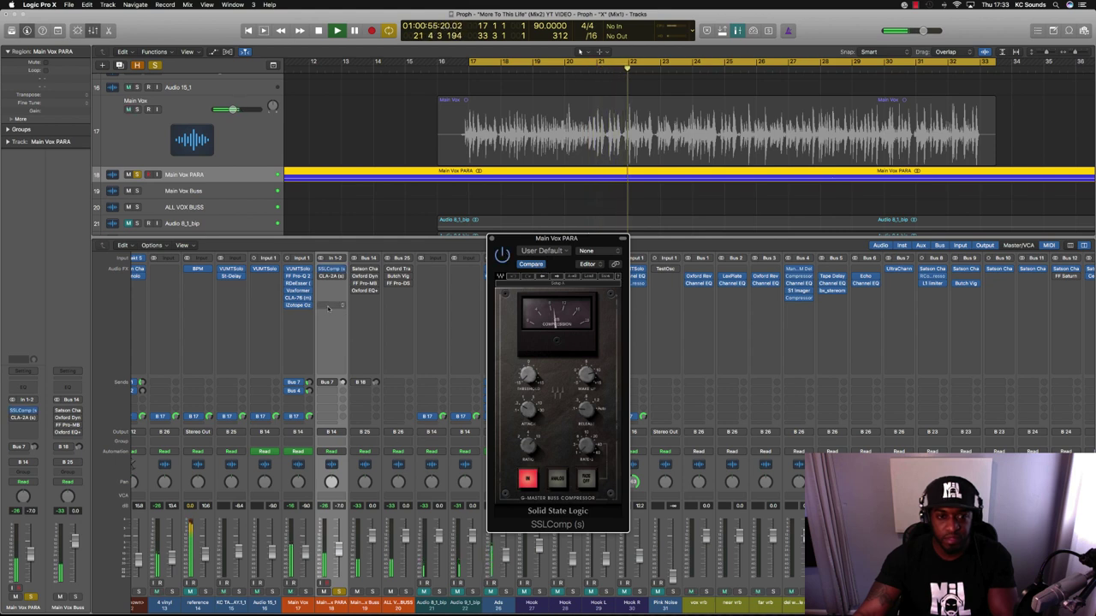
left_click(333, 276)
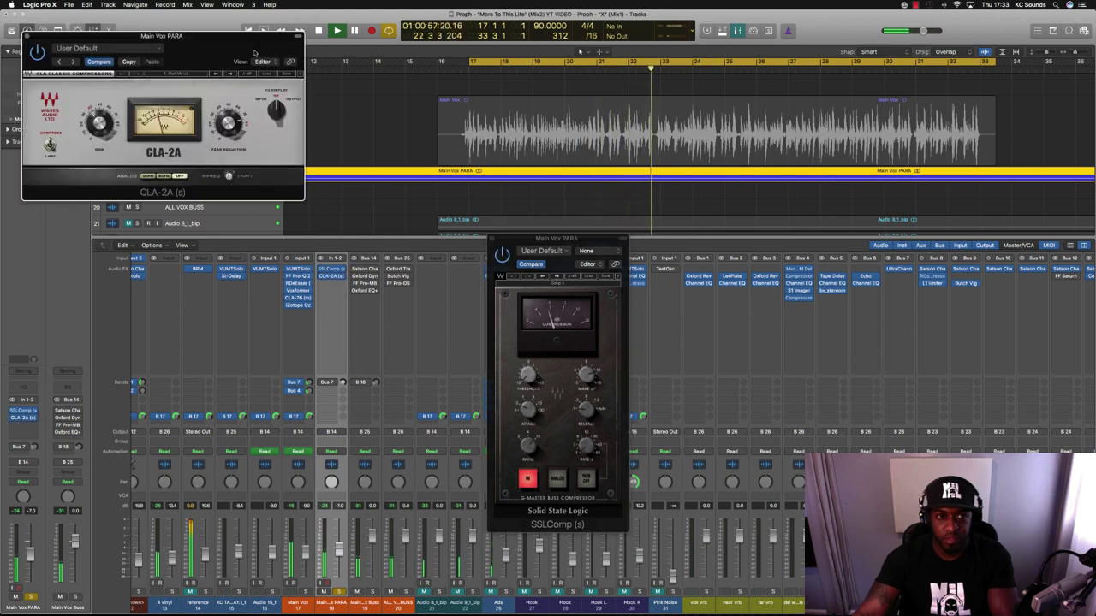
left_click_drag(254, 53, 882, 251)
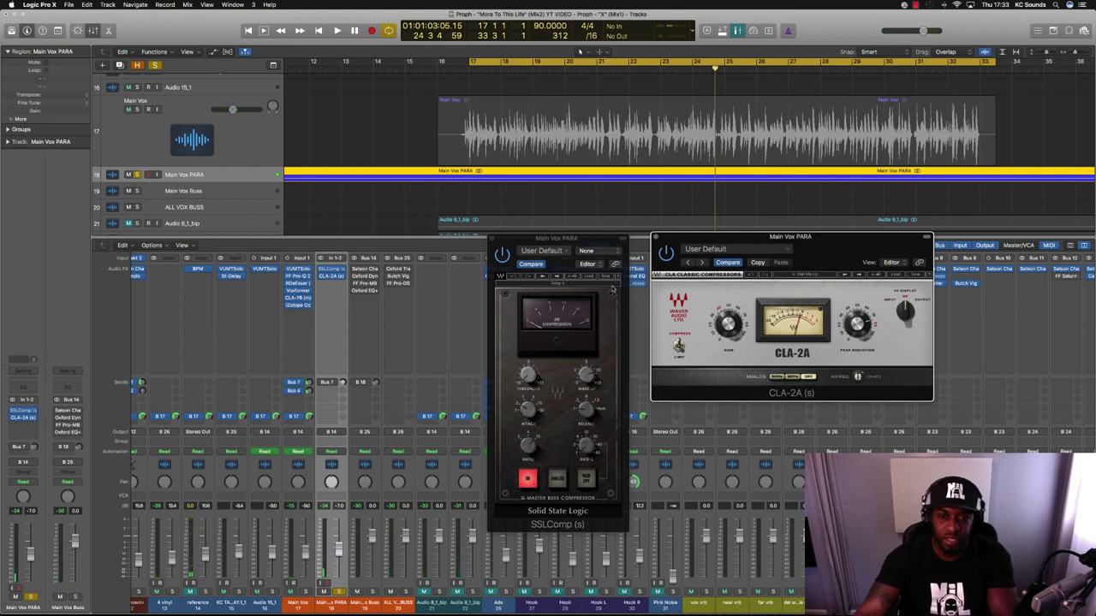
Step: Play the soloed Main Vox PARA track through SSLComp and CLA-2A, and close both plugin windows
key("space")
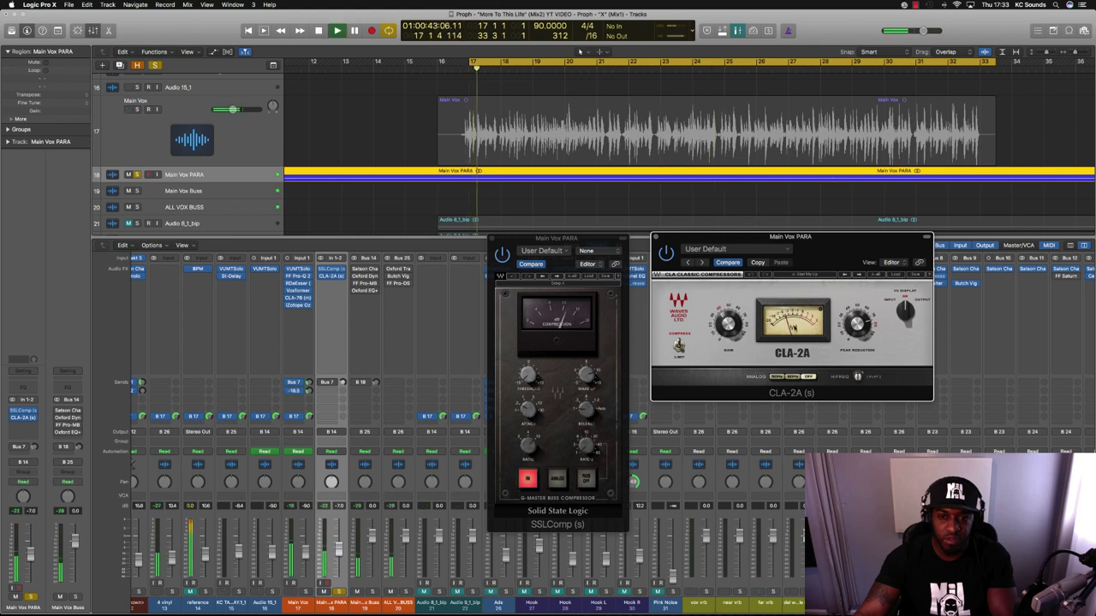
left_click(491, 239)
left_click(655, 237)
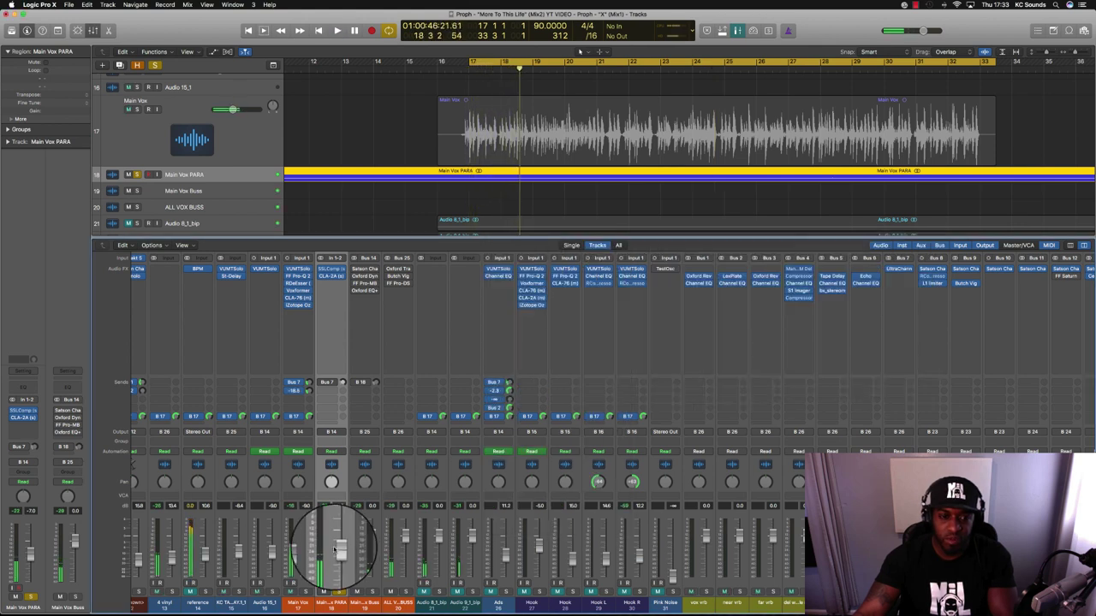
Step: Unsolo and unmute Main Vox PARA and blend it into the playing mix with its fader at -23.5 dB
left_click_drag(339, 573, 339, 587)
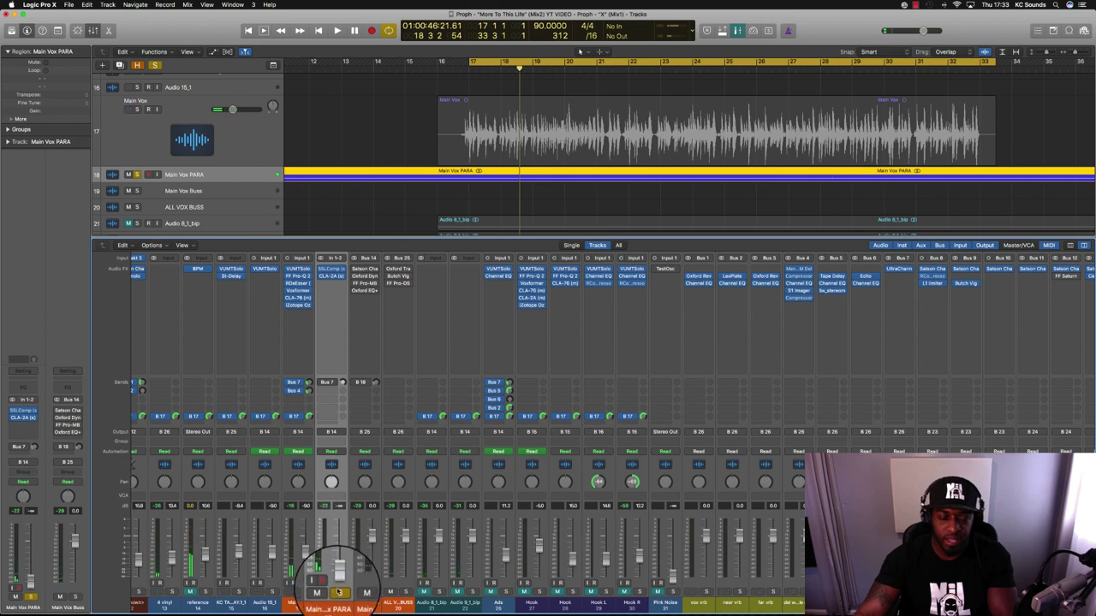
left_click(339, 593)
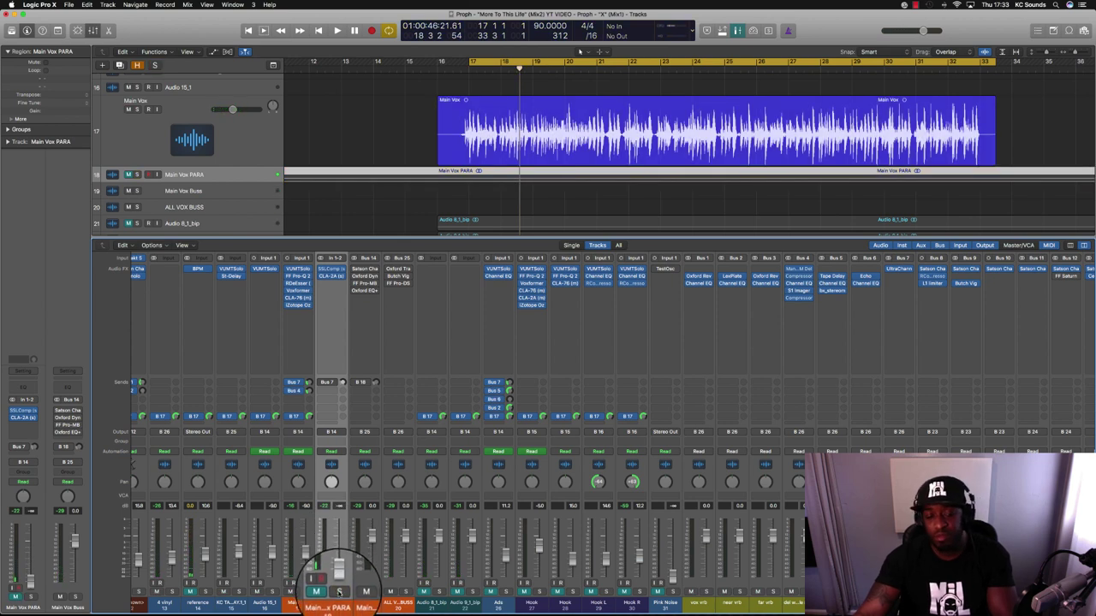
key("space")
left_click(322, 591)
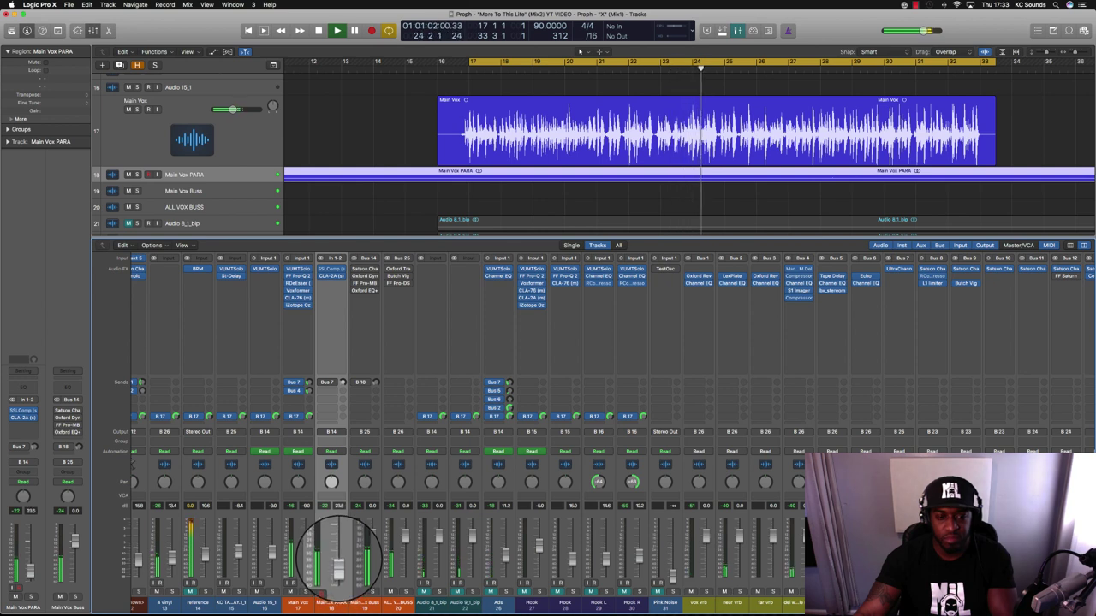
Step: Mute and unmute Main Vox PARA during playback to compare the mix with and without it, and stop playback
left_click(324, 591)
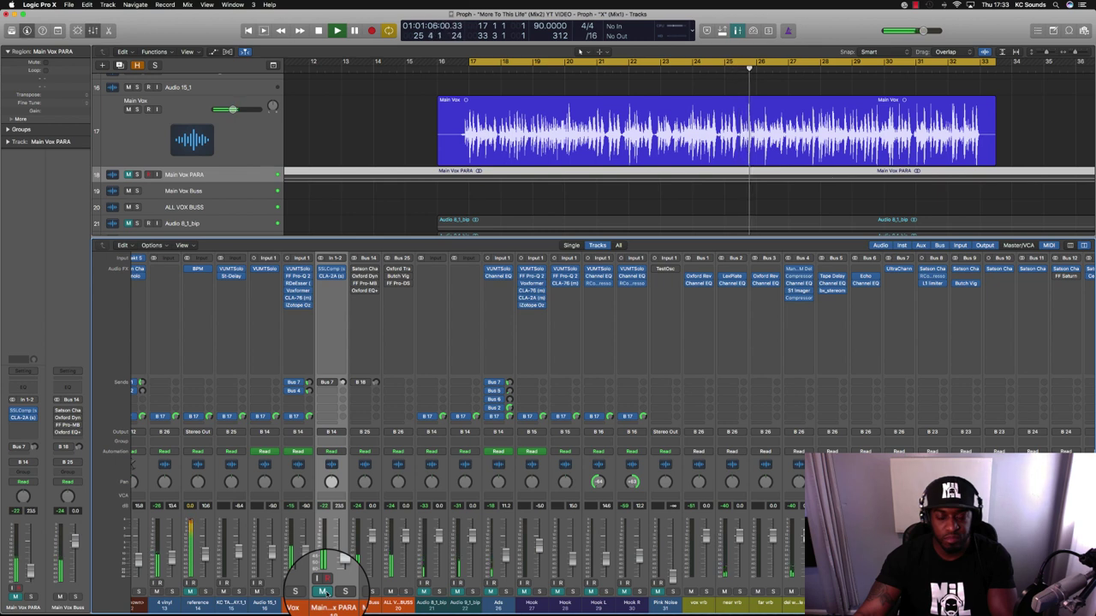
left_click(324, 592)
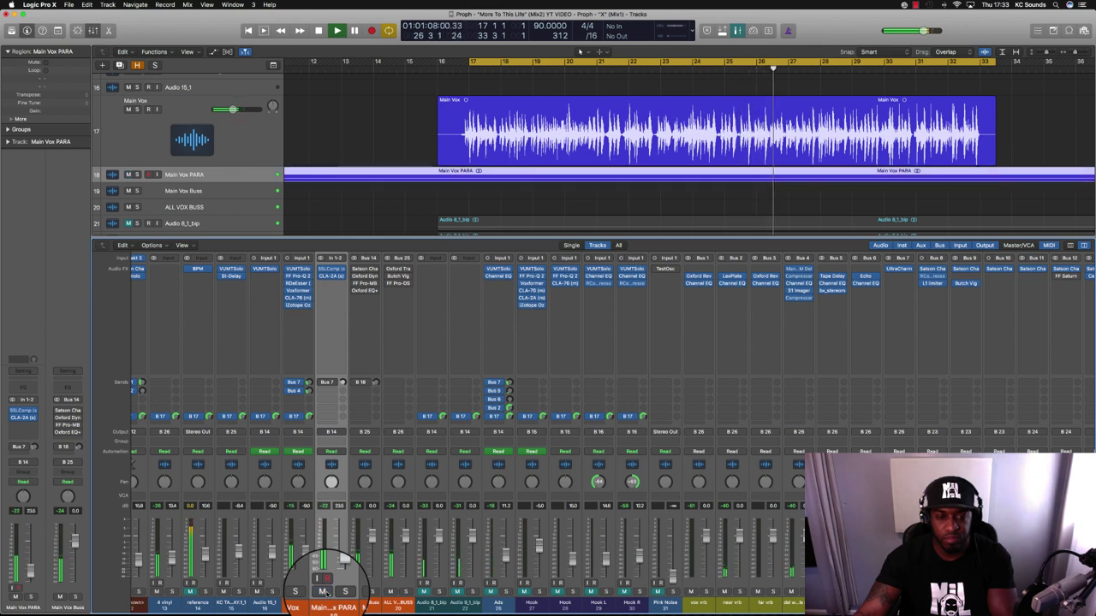
key("space")
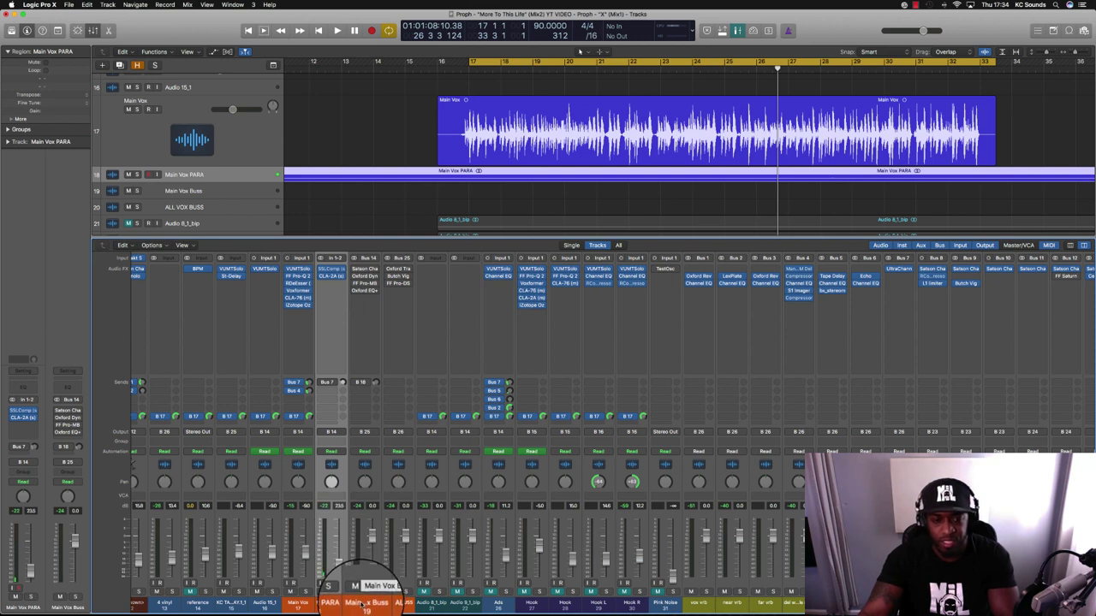
Step: Switch on the Satson Channel on Main Vox Buss, close it, and open the channel's Oxford Dynamics over the mixer
left_click(366, 269)
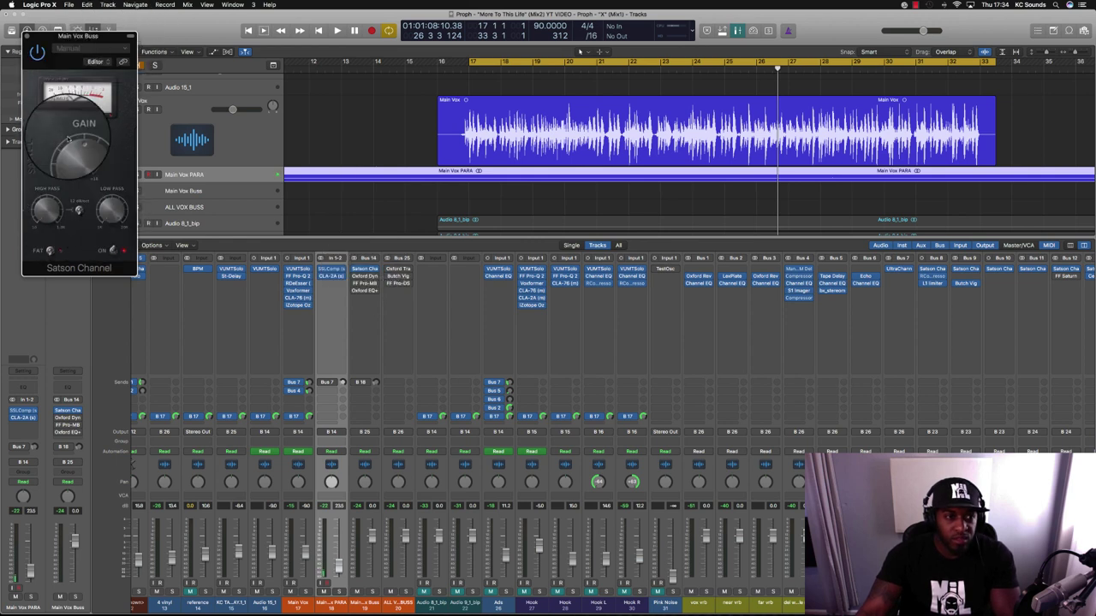
left_click(27, 36)
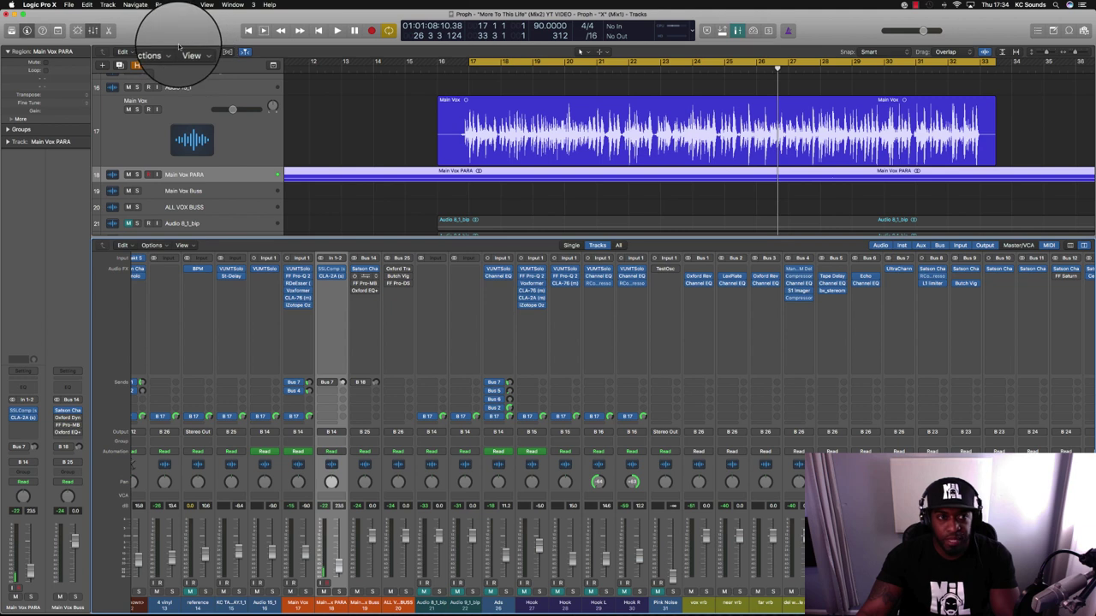
left_click(369, 274)
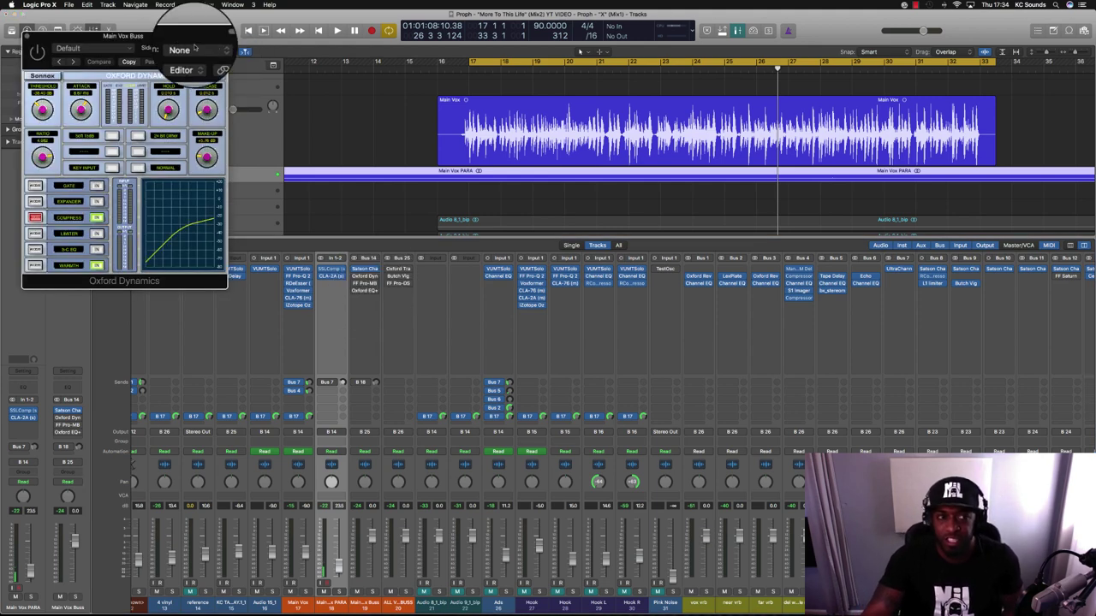
left_click_drag(183, 64, 599, 257)
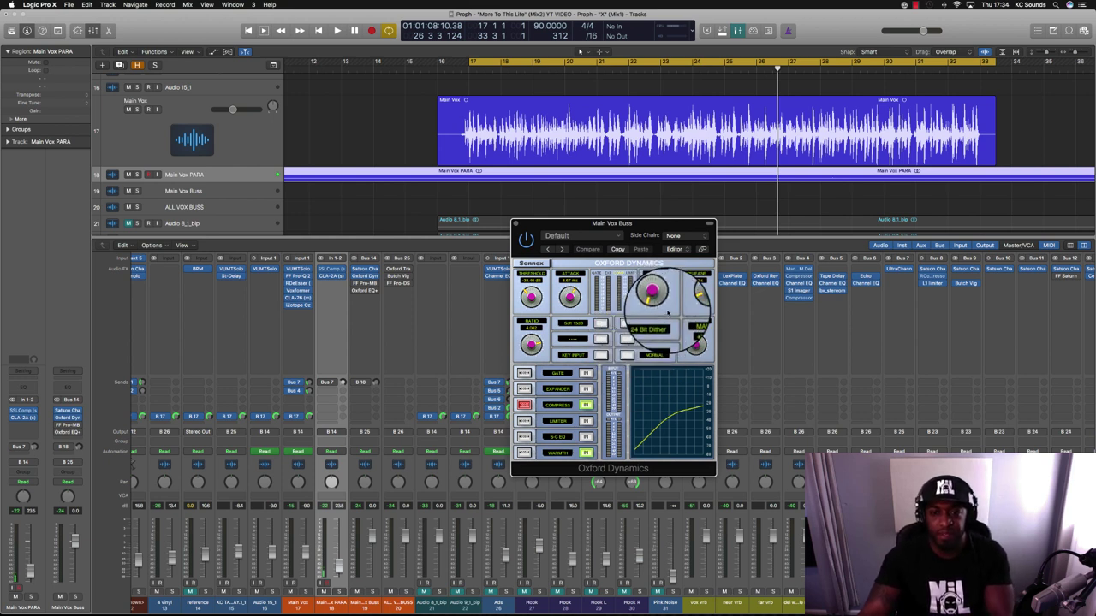
Step: Play the mix and toggle Oxford Dynamics on Main Vox Buss to compare the vocal with and without it
key("space")
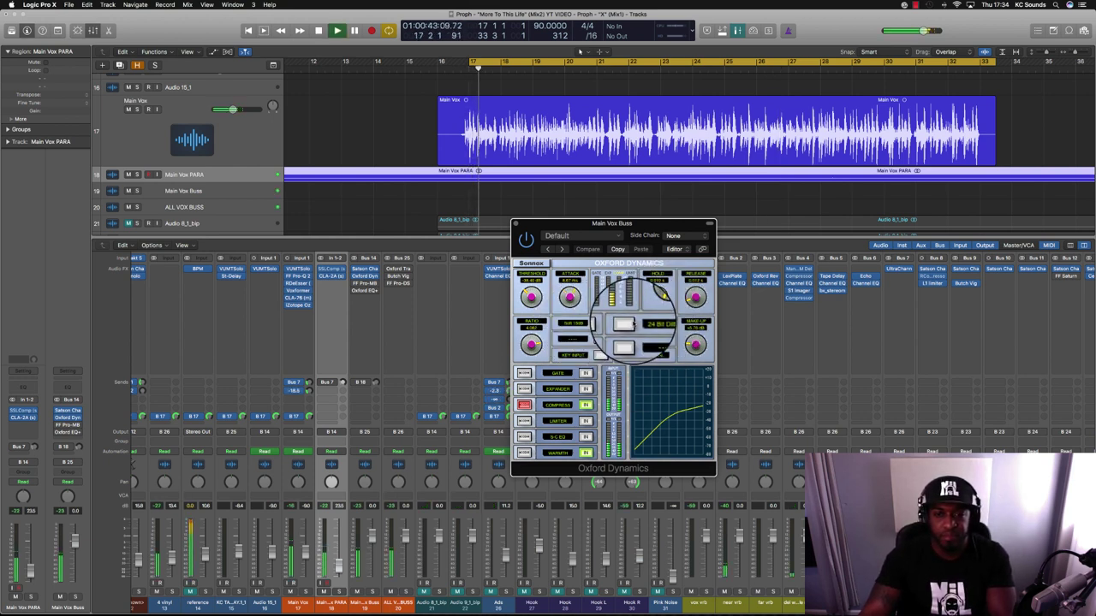
left_click(526, 250)
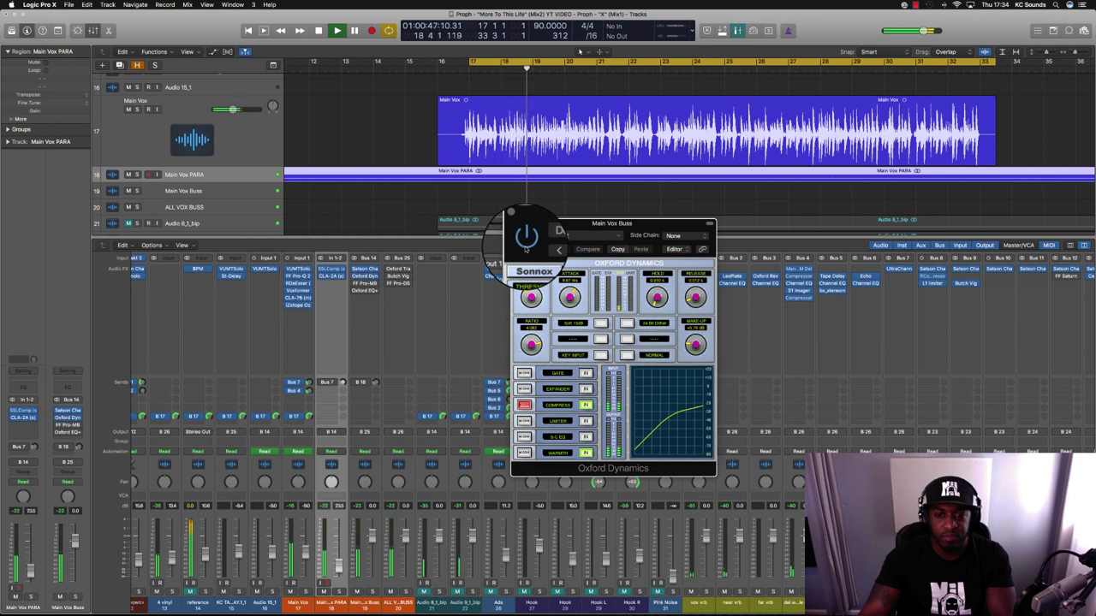
key("space")
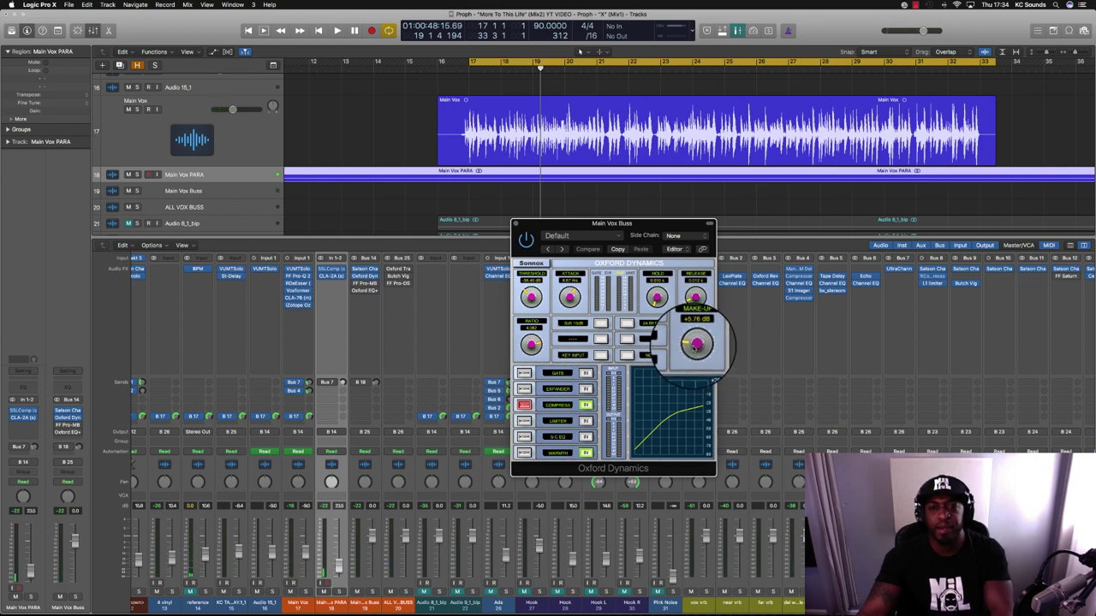
Step: Set the Oxford Dynamics make-up gain to +4.44 dB, compare it with the bypassed signal during playback, and close the plugin switched on
left_click_drag(695, 346, 695, 349)
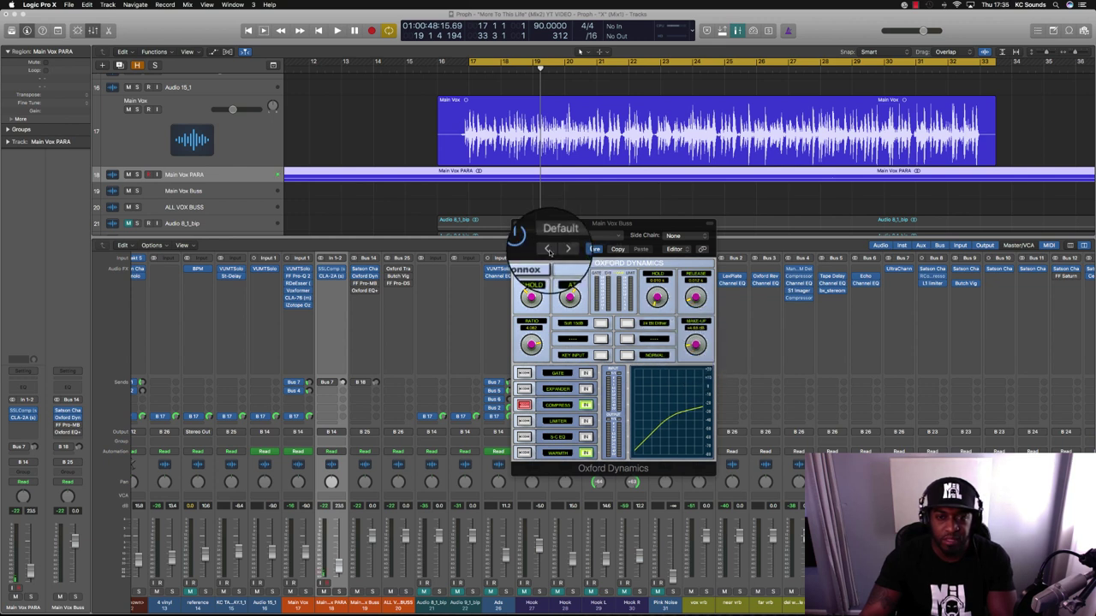
key("space")
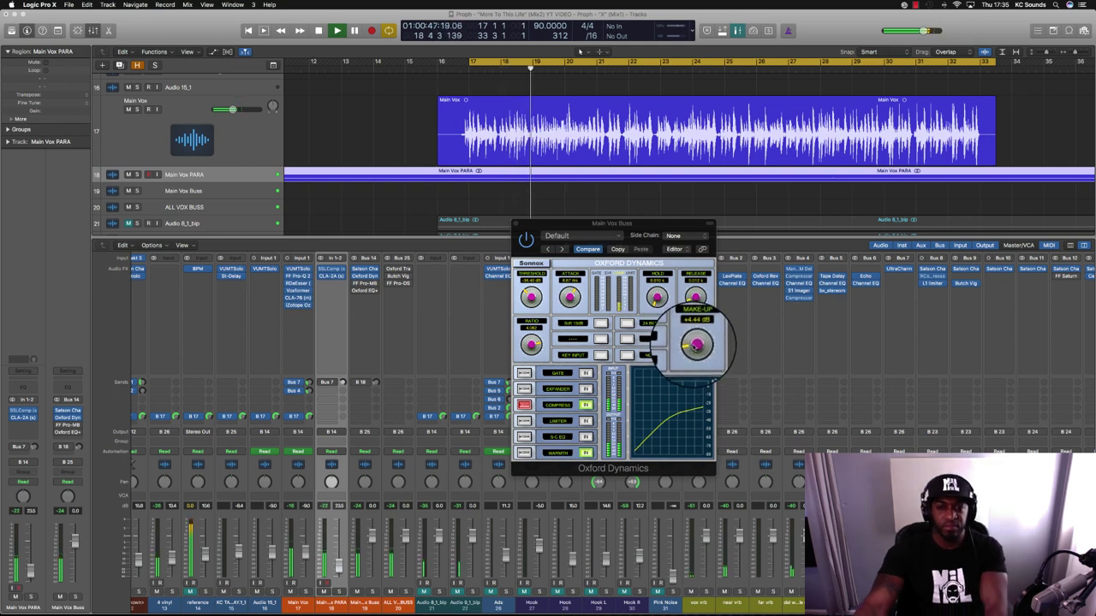
left_click(525, 241)
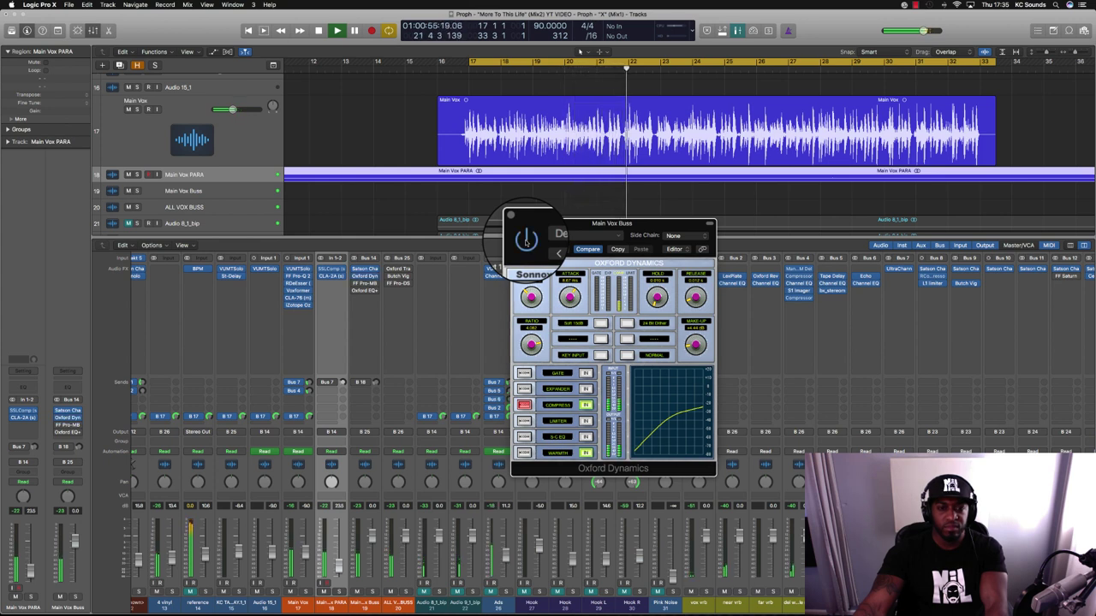
key("space")
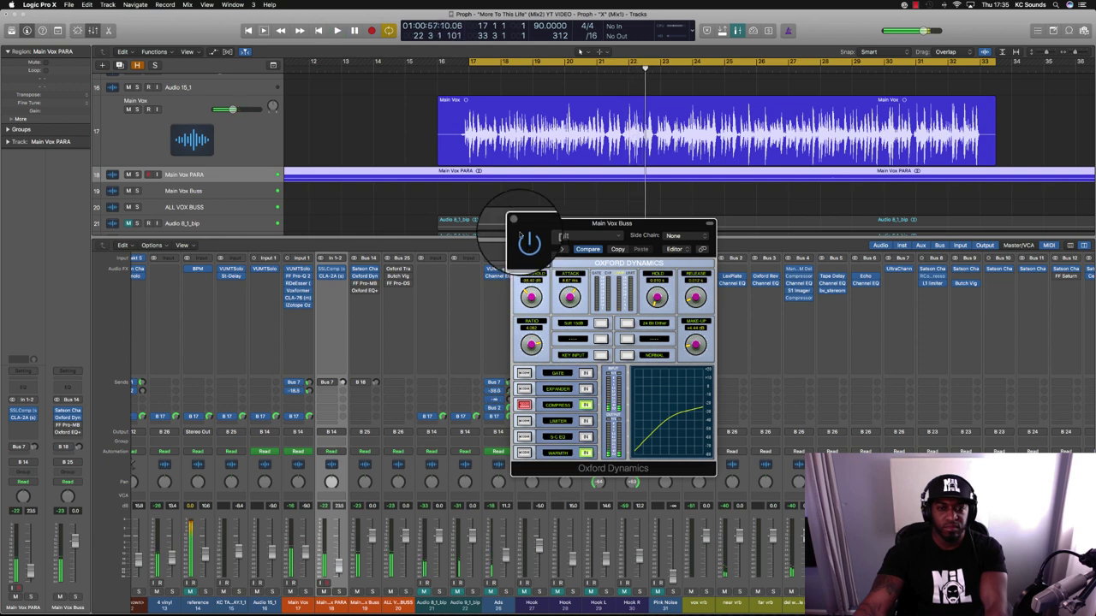
left_click(516, 224)
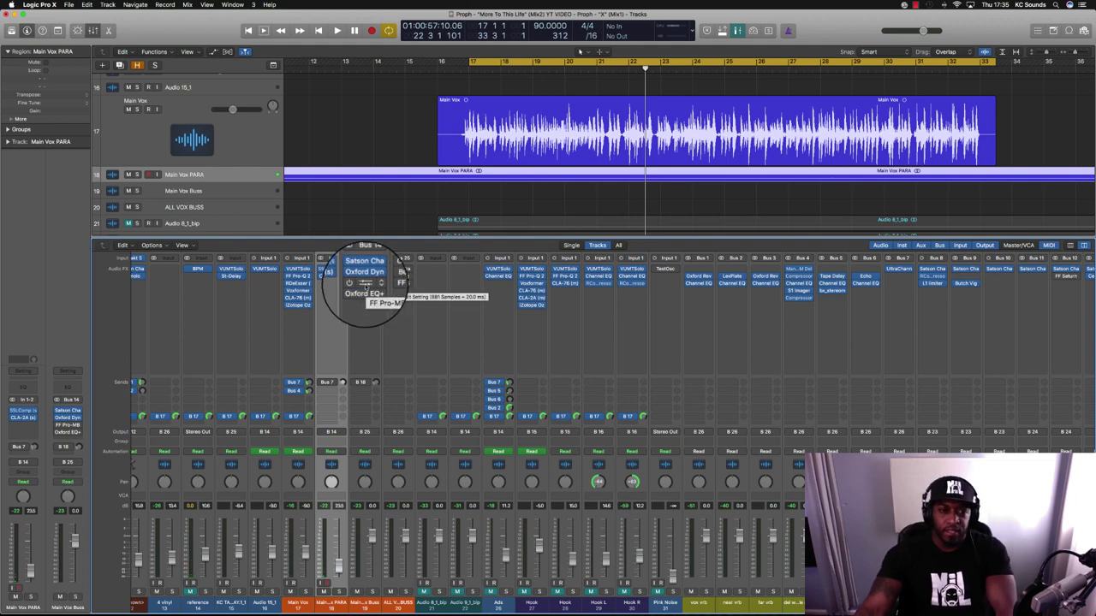
Step: Open FF Pro-MB on Main Vox Buss and place its window over the mixer, clear of the channel's insert slots
left_click(365, 282)
left_click_drag(348, 45, 663, 304)
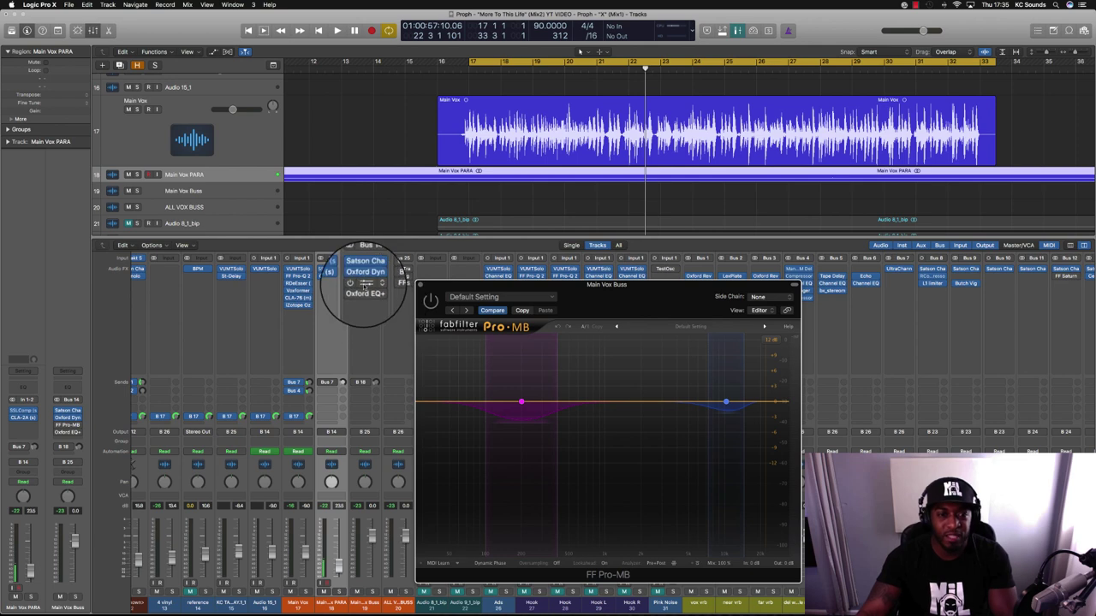
left_click(365, 284)
left_click(366, 284)
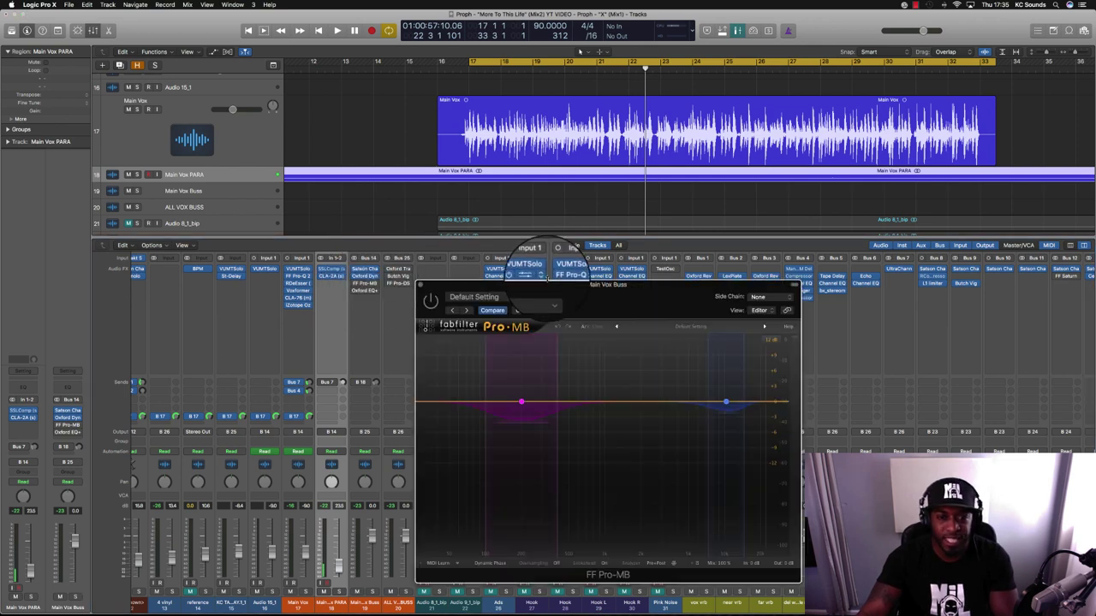
left_click_drag(567, 288, 606, 293)
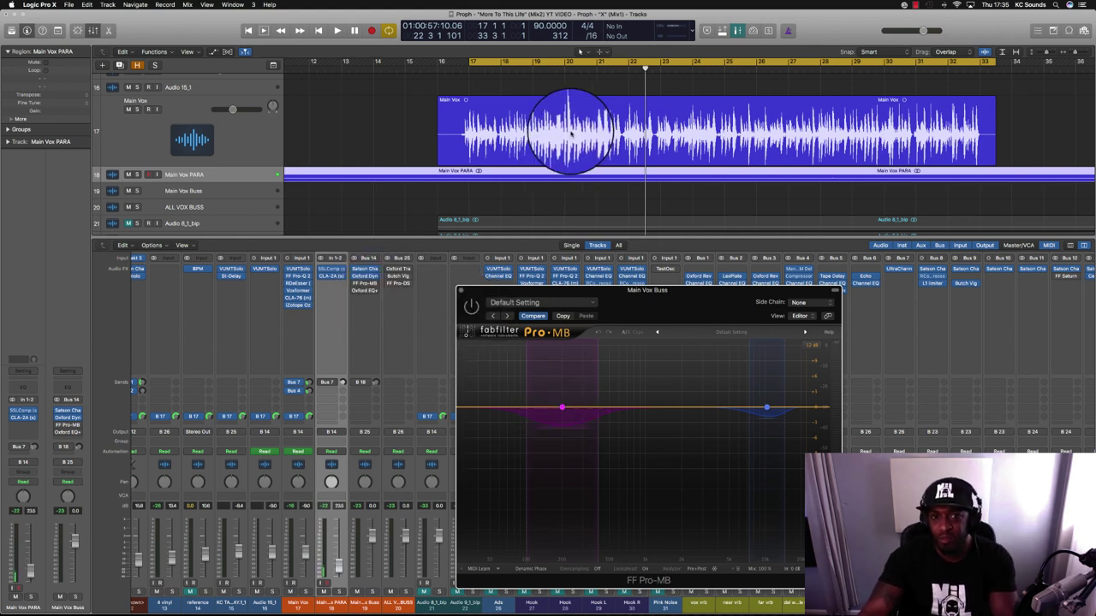
Step: Play the mix with FF Pro-MB switched on, and briefly solo its low Band 1 to audition it
key("space")
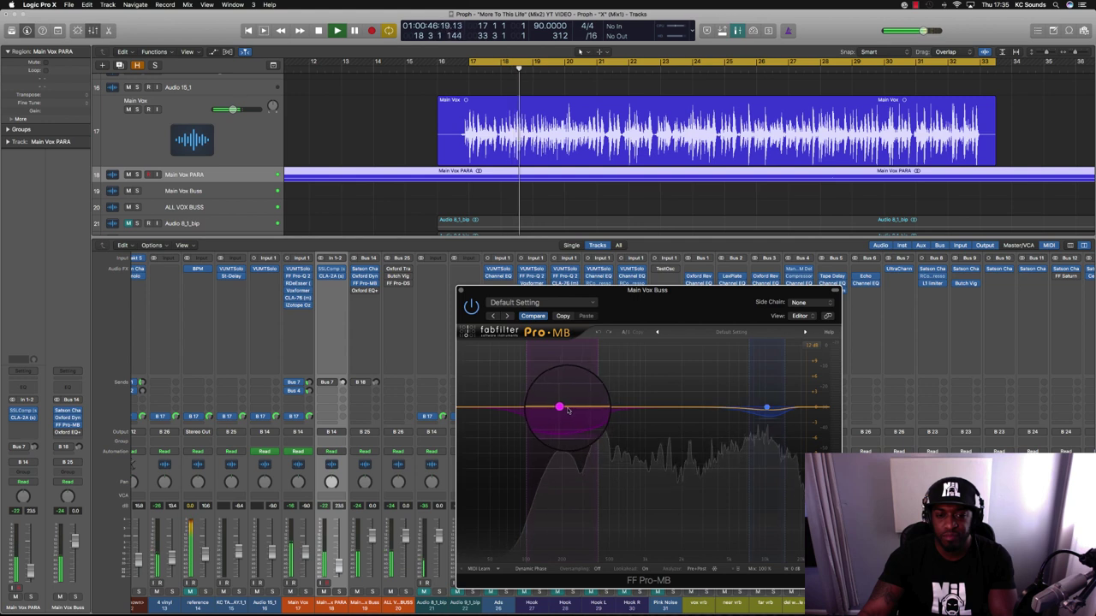
left_click(557, 408)
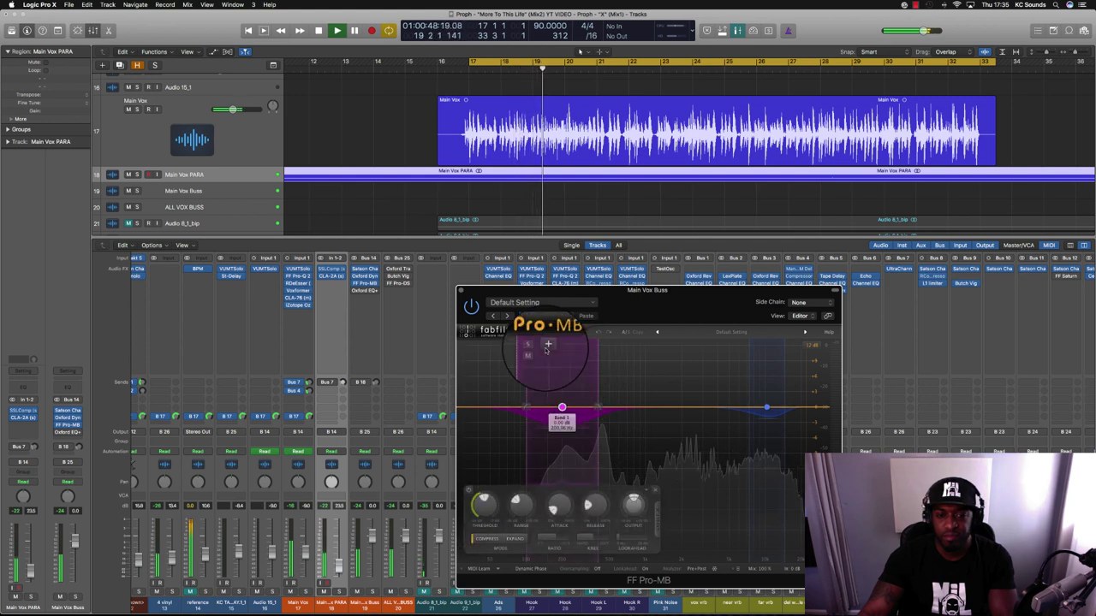
left_click(533, 347)
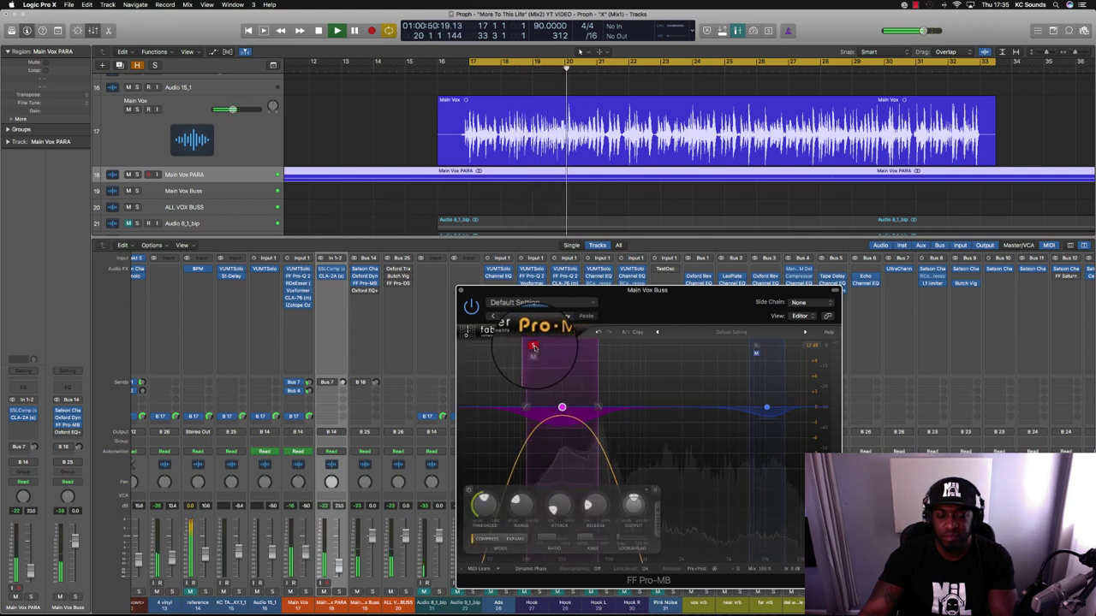
left_click(533, 347)
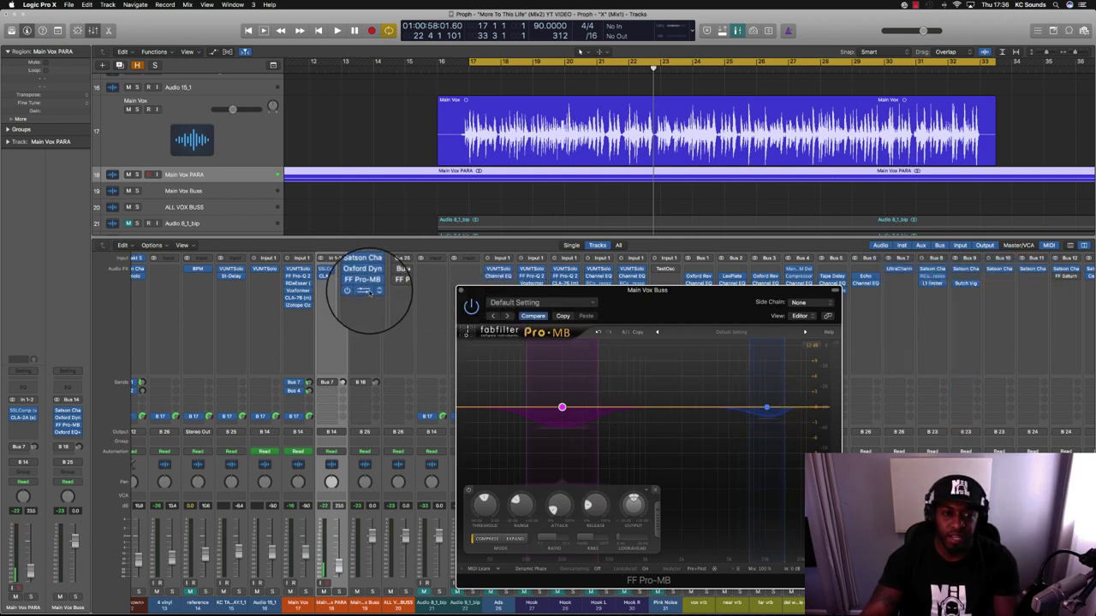
Step: Open Oxford EQ+Filters on Main Vox Buss above FF Pro-MB and toggle it during playback, leaving it switched on
left_click(368, 291)
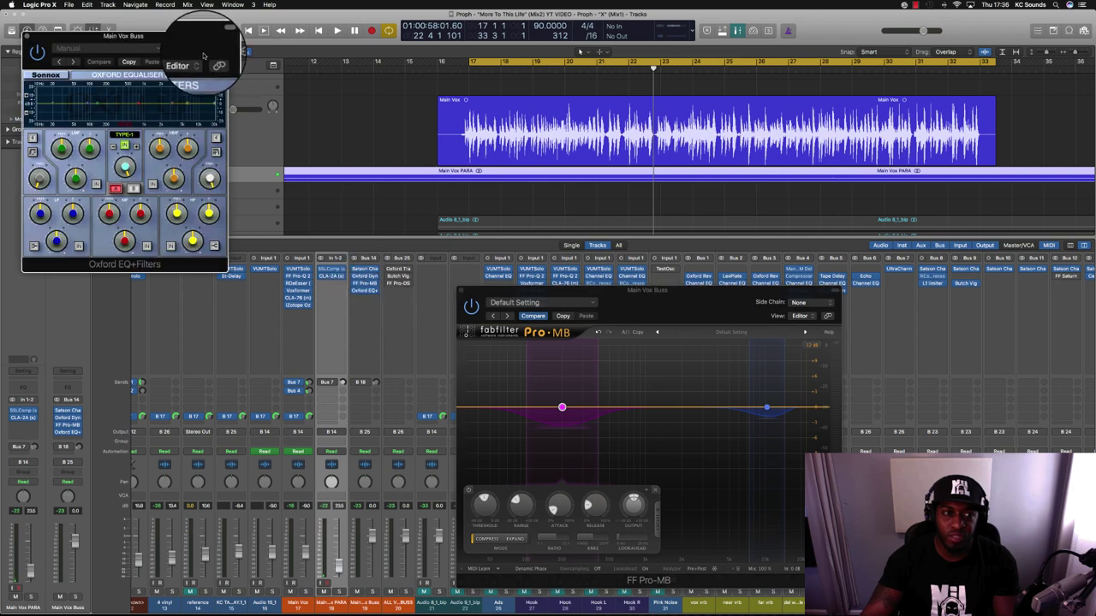
left_click_drag(203, 55, 677, 79)
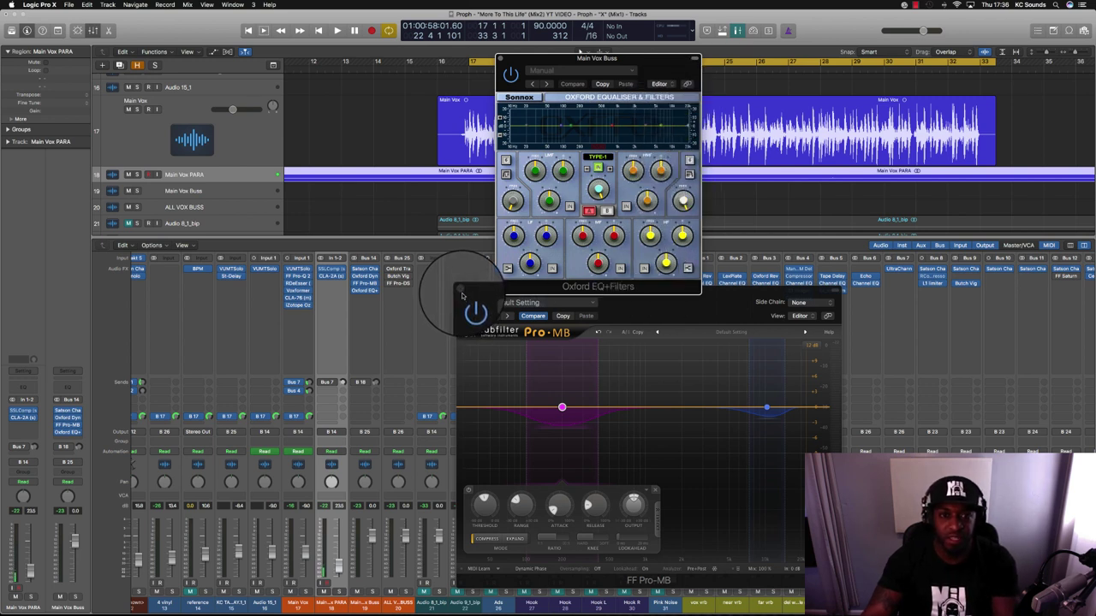
key("space")
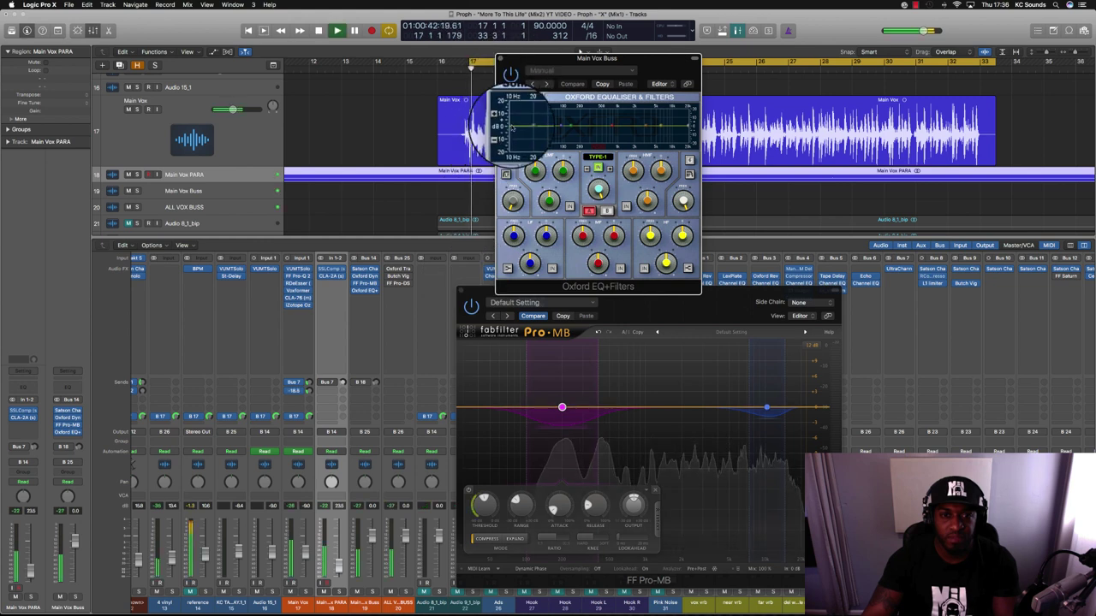
left_click(511, 76)
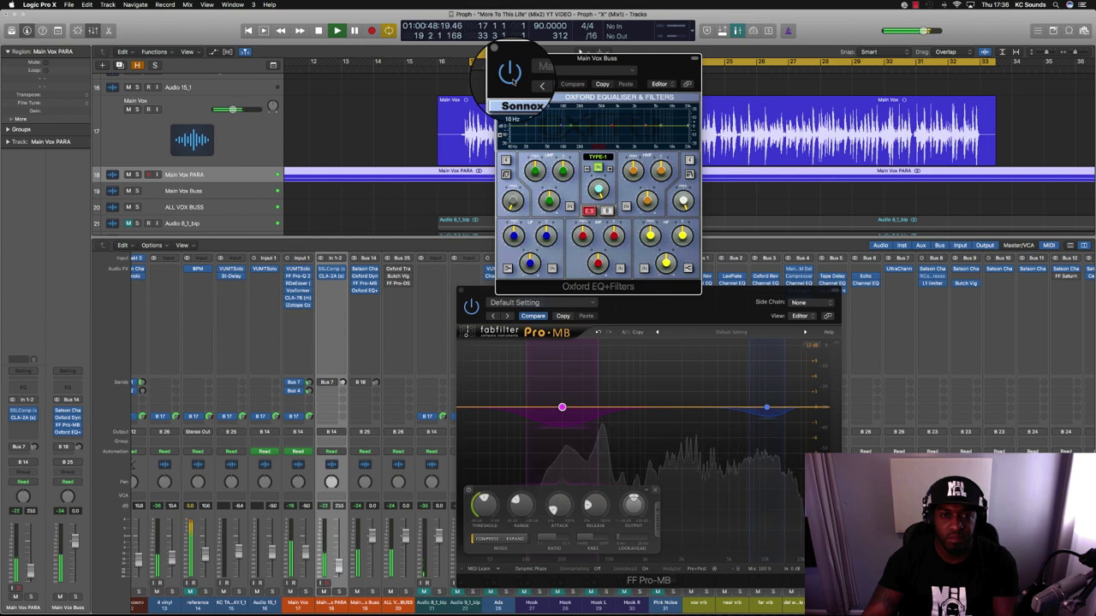
left_click(510, 76)
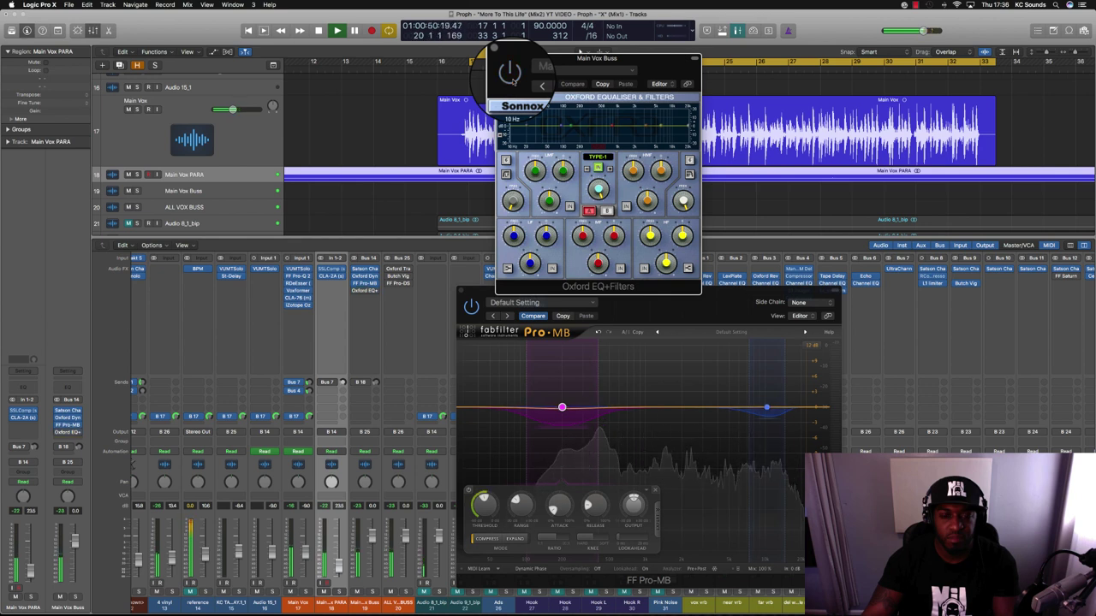
left_click(511, 75)
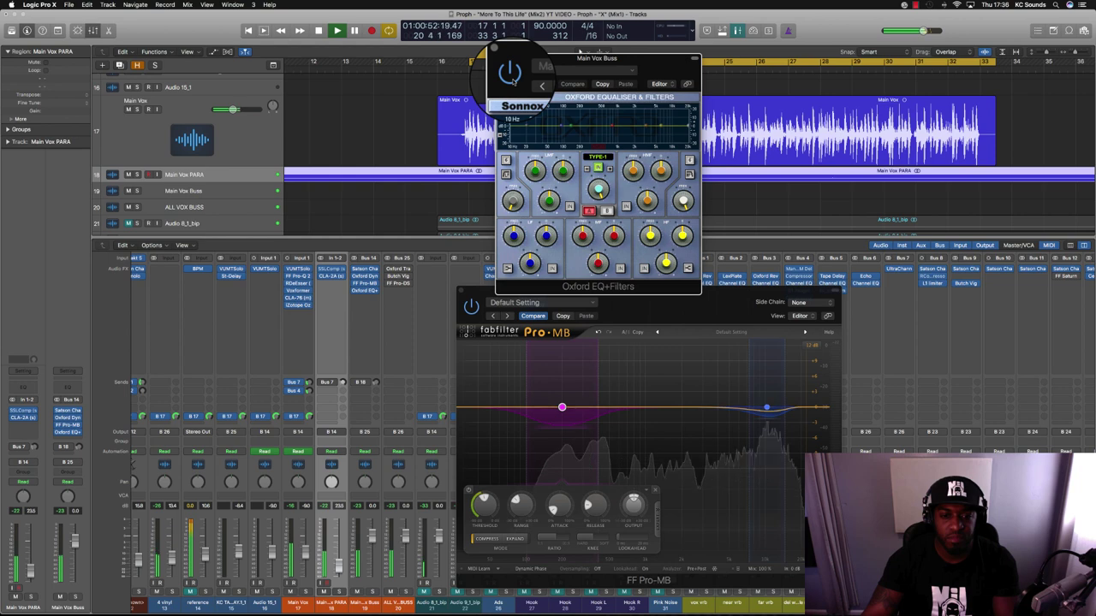
Step: Close the FF Pro-MB and Oxford EQ+Filters windows and stop playback
left_click(461, 291)
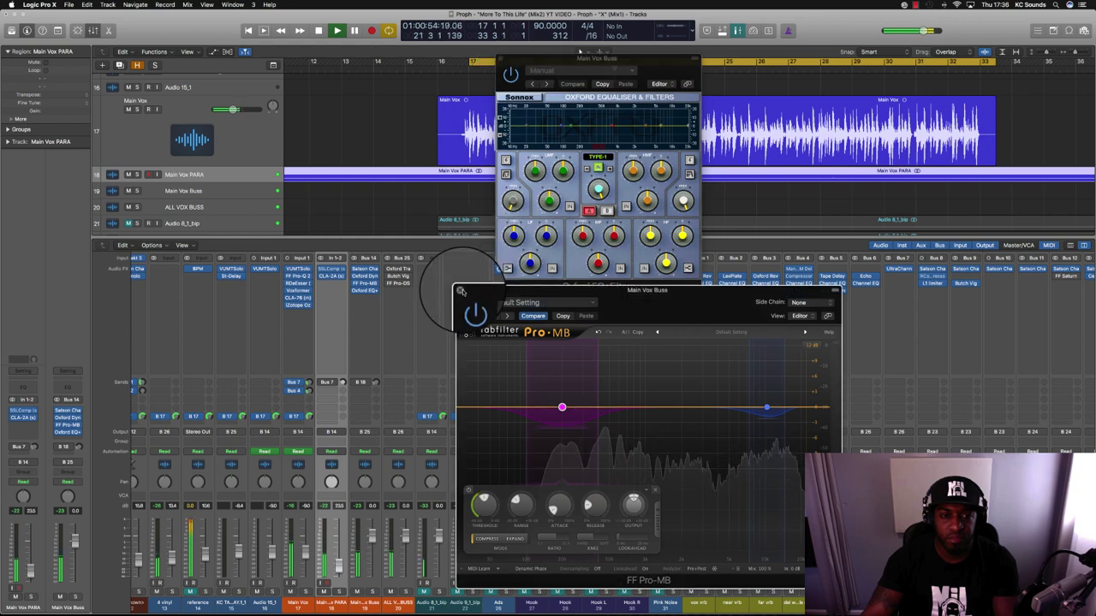
left_click(501, 60)
key("space")
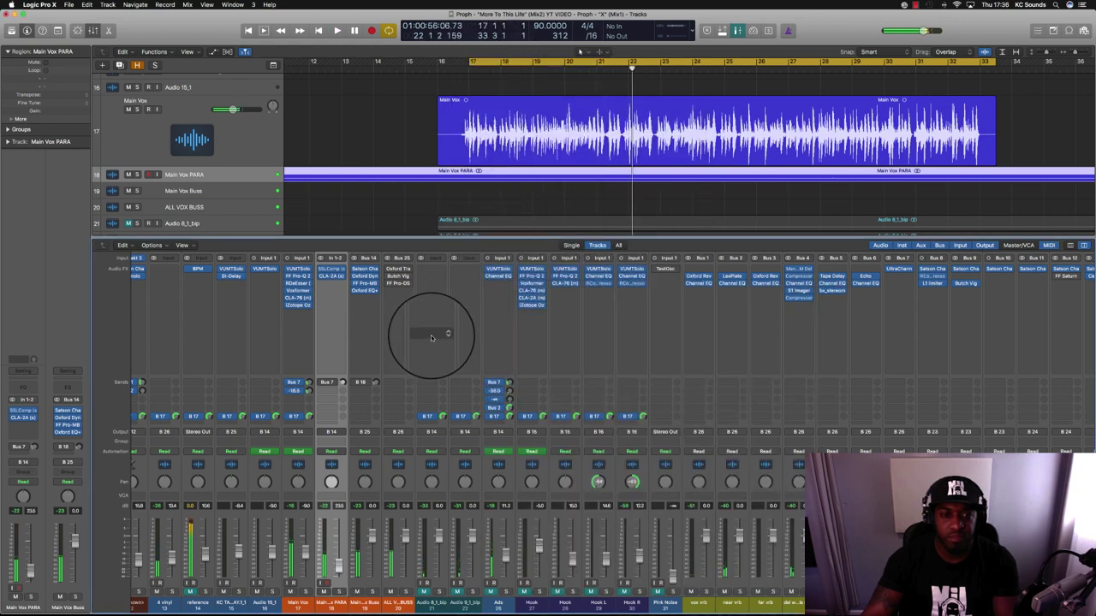
Step: Open Oxford TransMod on ALL VOX BUSS and place its window over the middle of the mixer, with the Main Vox Buss channel selected
left_click(396, 266)
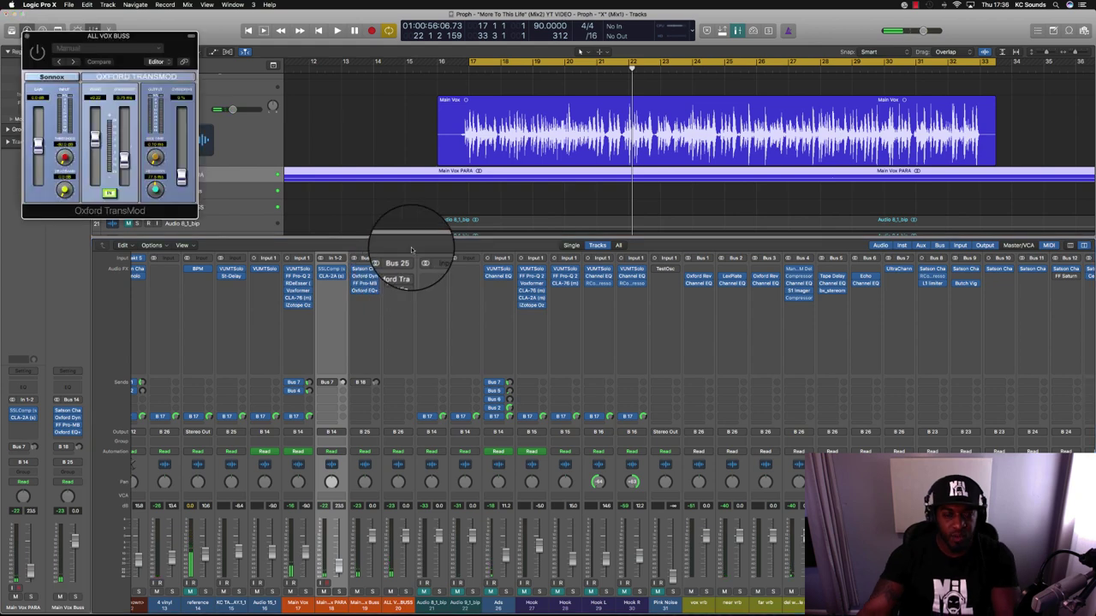
left_click_drag(84, 36, 721, 303)
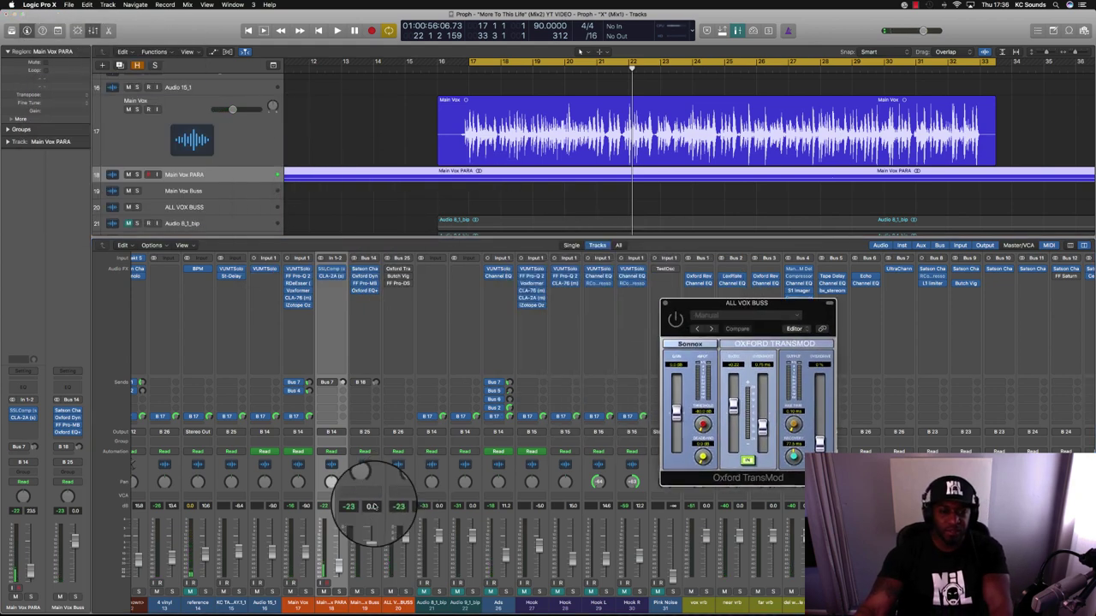
left_click(362, 599)
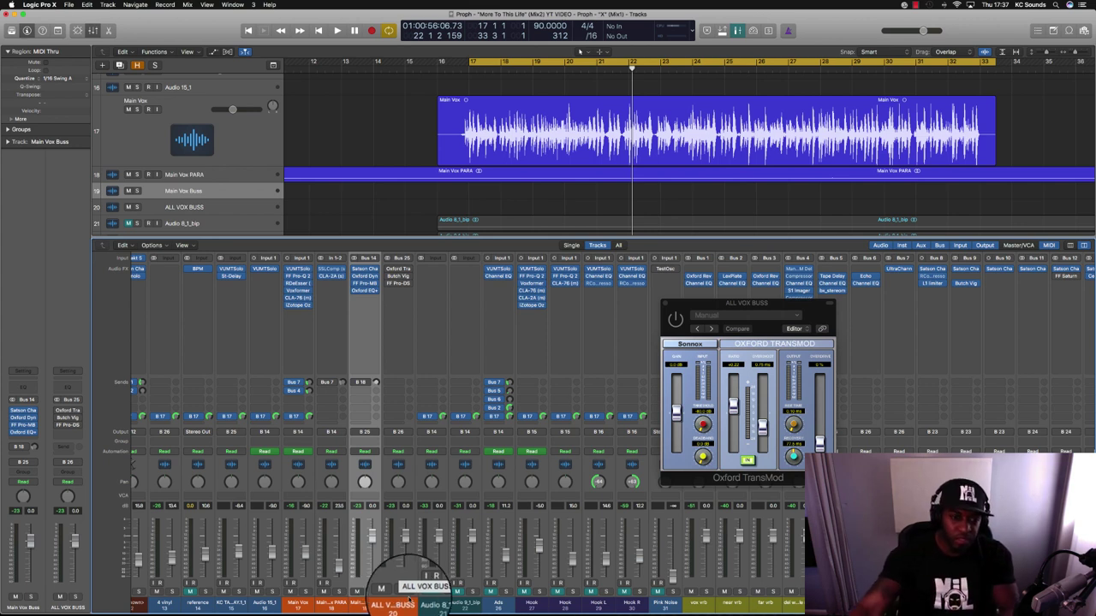
left_click(397, 271)
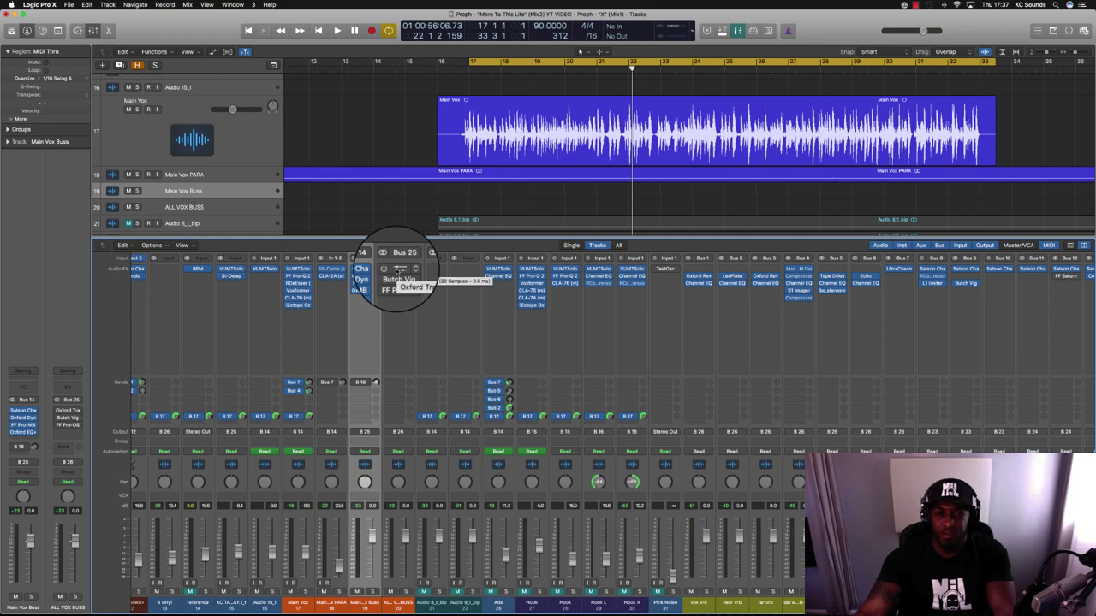
left_click(399, 270)
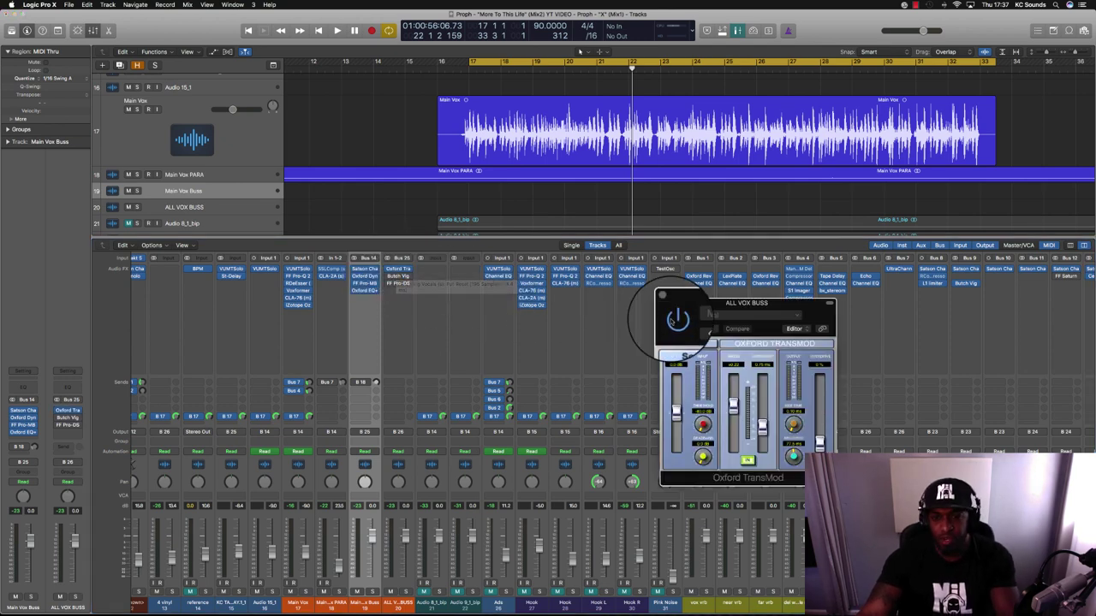
left_click_drag(732, 334, 642, 334)
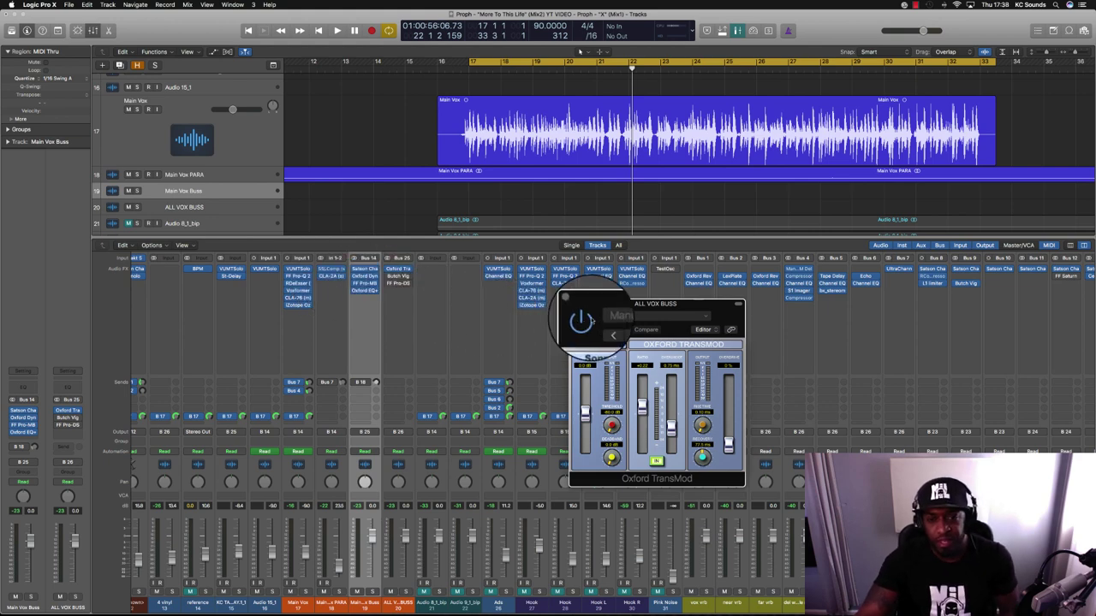
left_click_drag(591, 308, 533, 308)
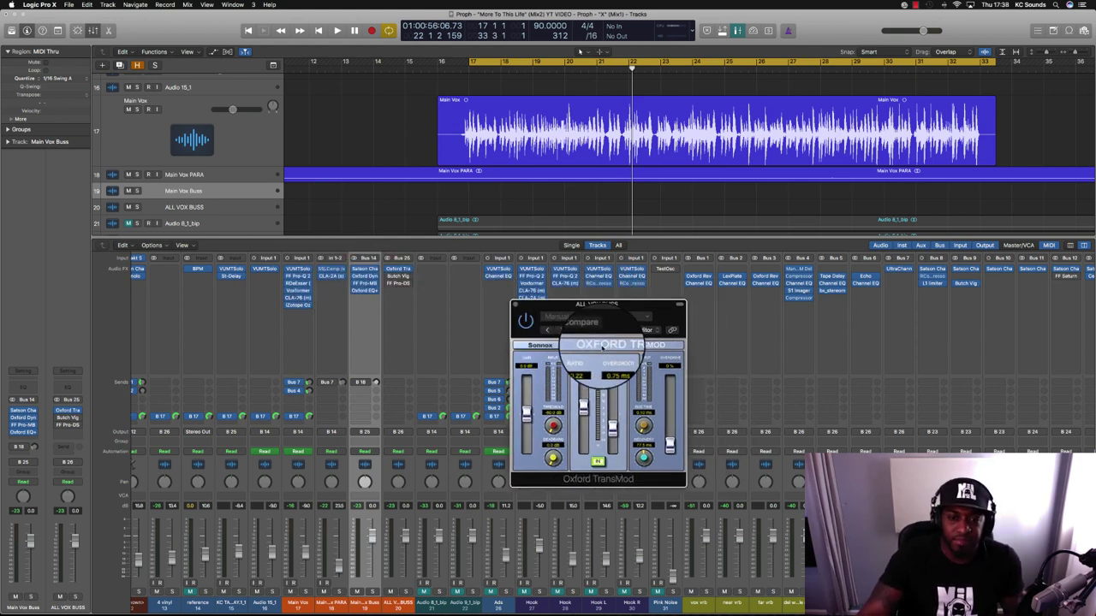
left_click_drag(643, 305, 651, 330)
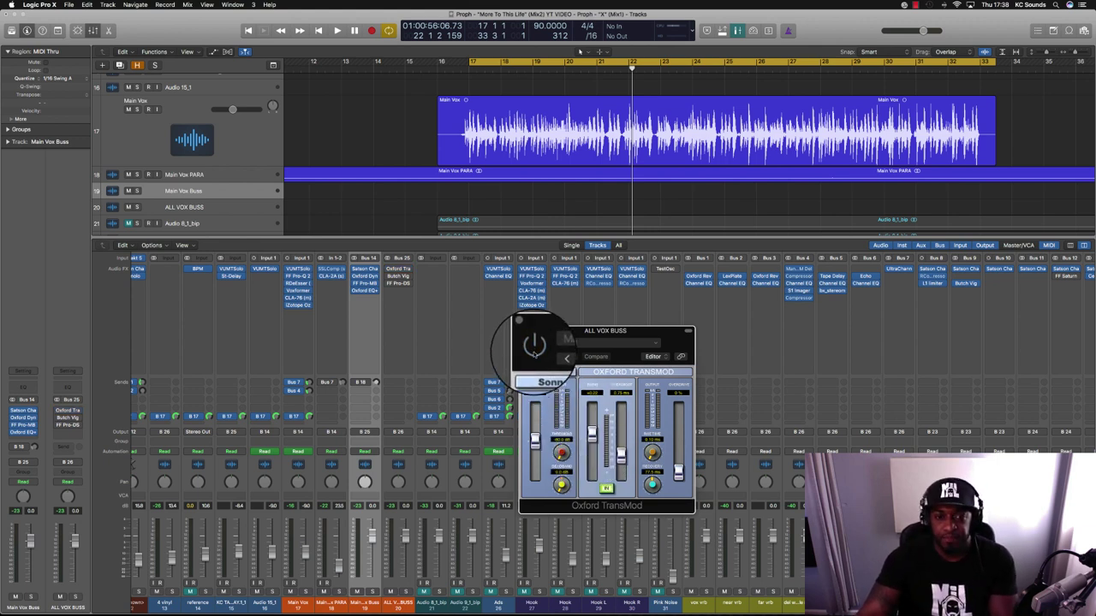
Step: Audition Oxford TransMod during playback, raising its Ratio fader and easing it back down, and close its window
key("space")
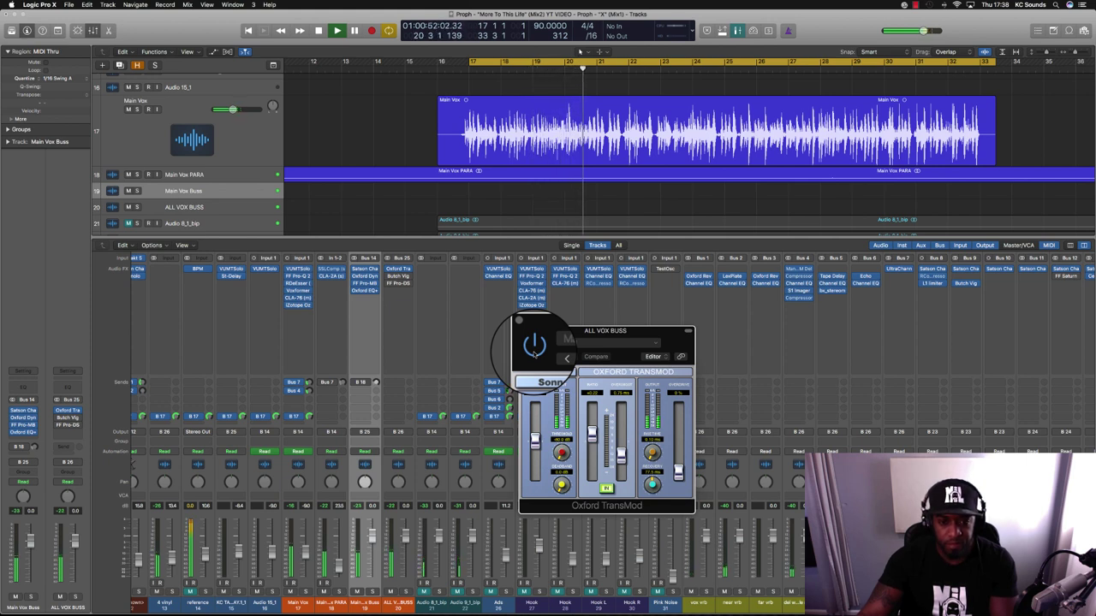
left_click_drag(592, 438, 592, 429)
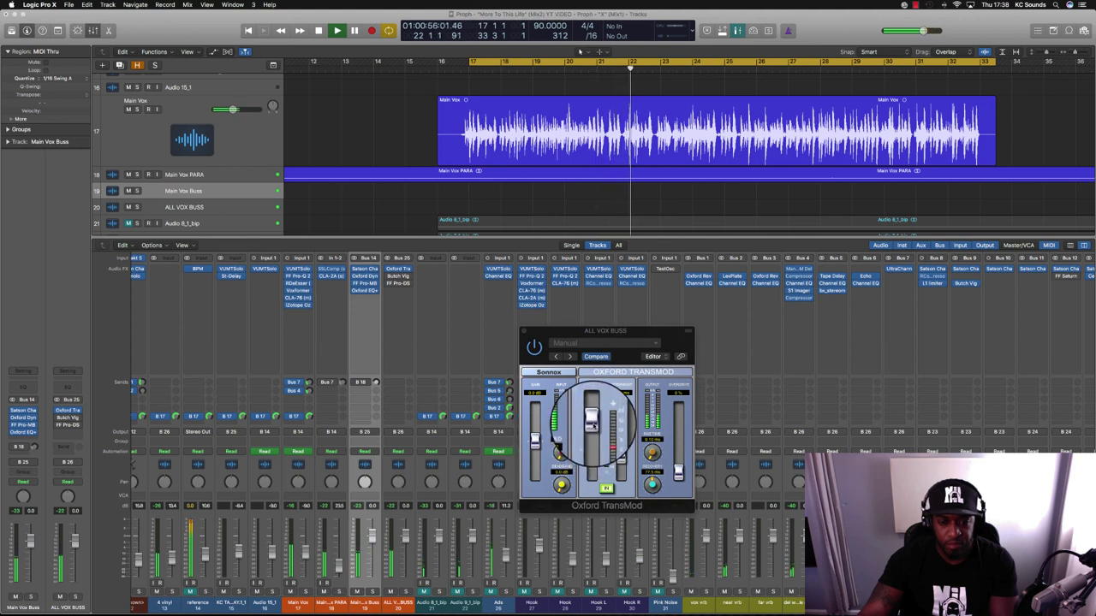
mouse_move(591, 418)
left_mouse_down()
mouse_move(592, 407)
mouse_move(597, 435)
left_mouse_up()
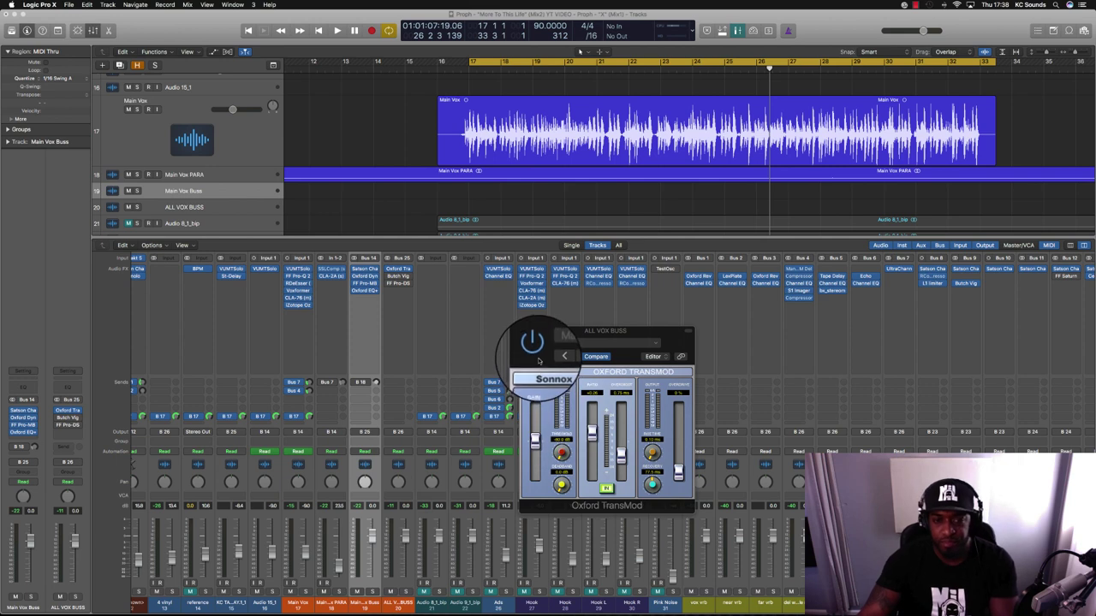
key("space")
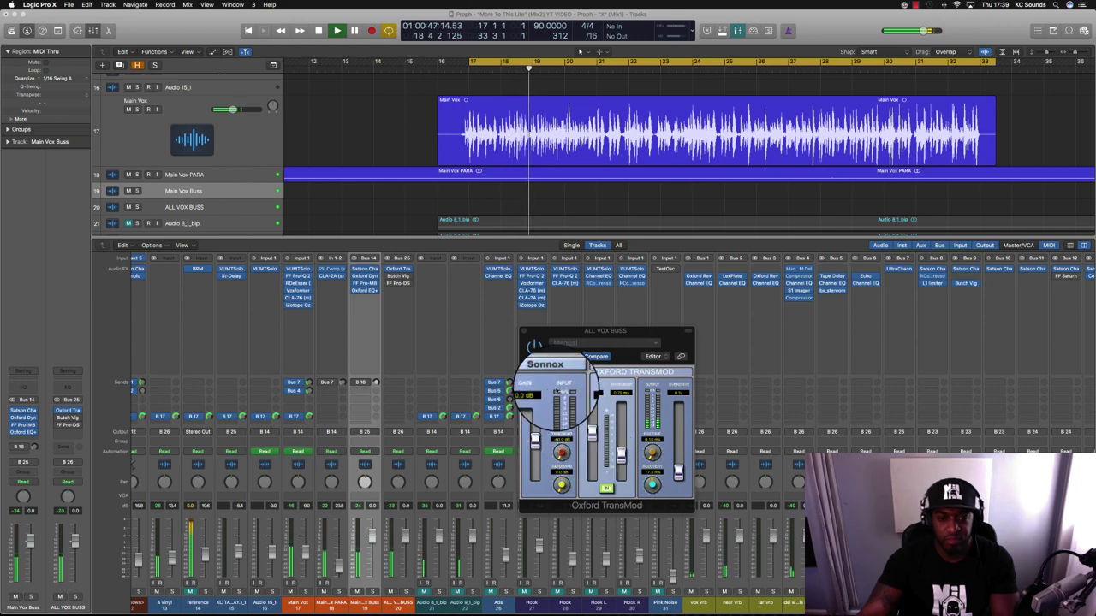
left_click(520, 330)
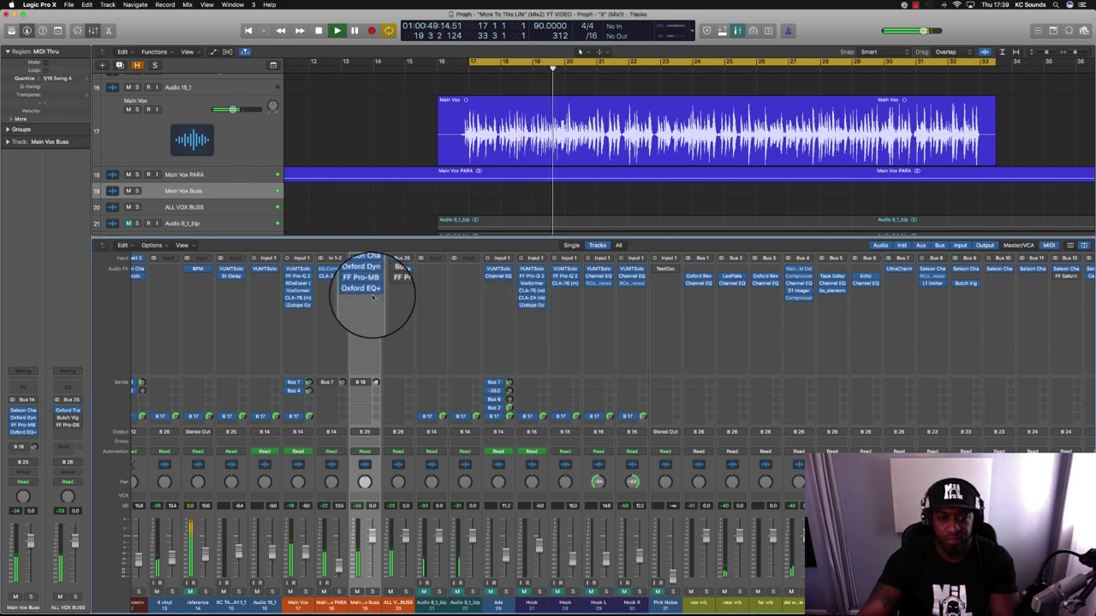
Step: Open Butch Vig Vocals on ALL VOX BUSS and place its window over the mixer
left_click(399, 276)
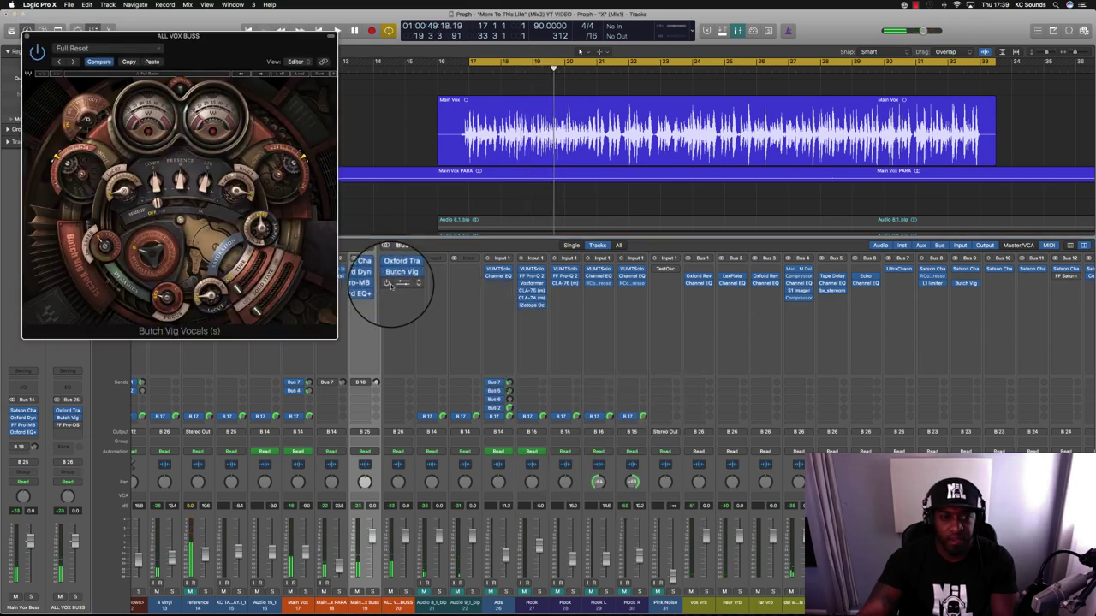
left_click_drag(236, 56, 655, 245)
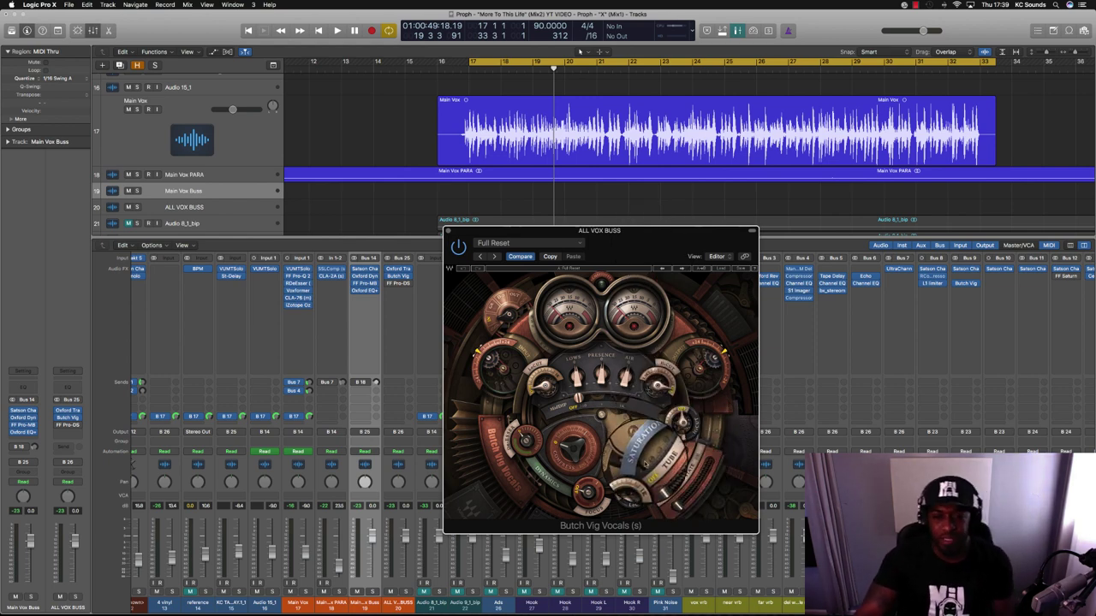
Step: Audition the tube and solid saturation section of Butch Vig Vocals during playback, and close the plugin window
left_click(673, 520)
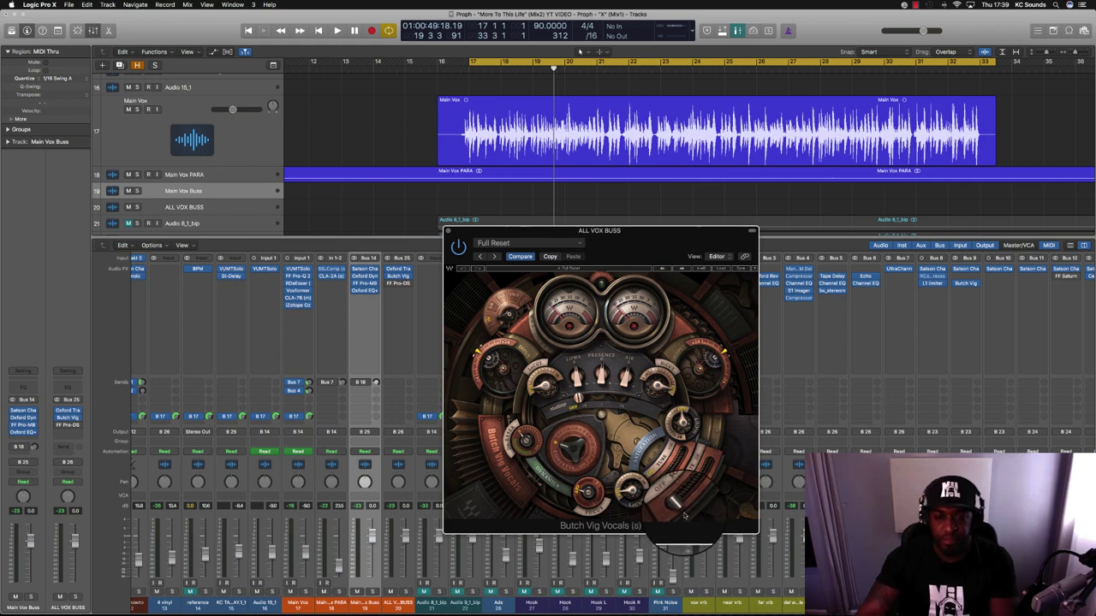
key("space")
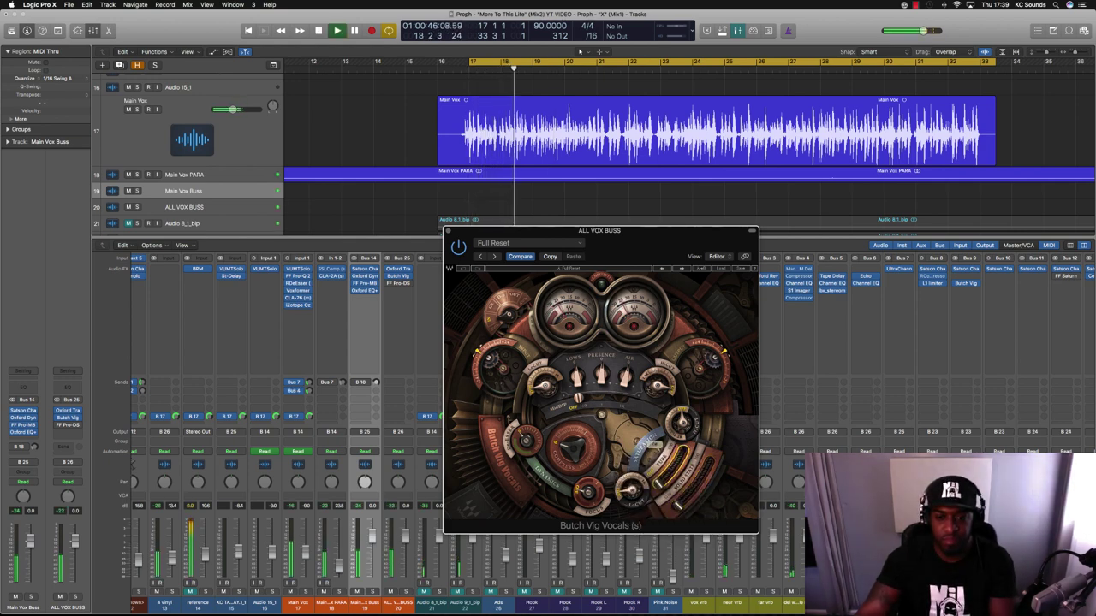
key("space")
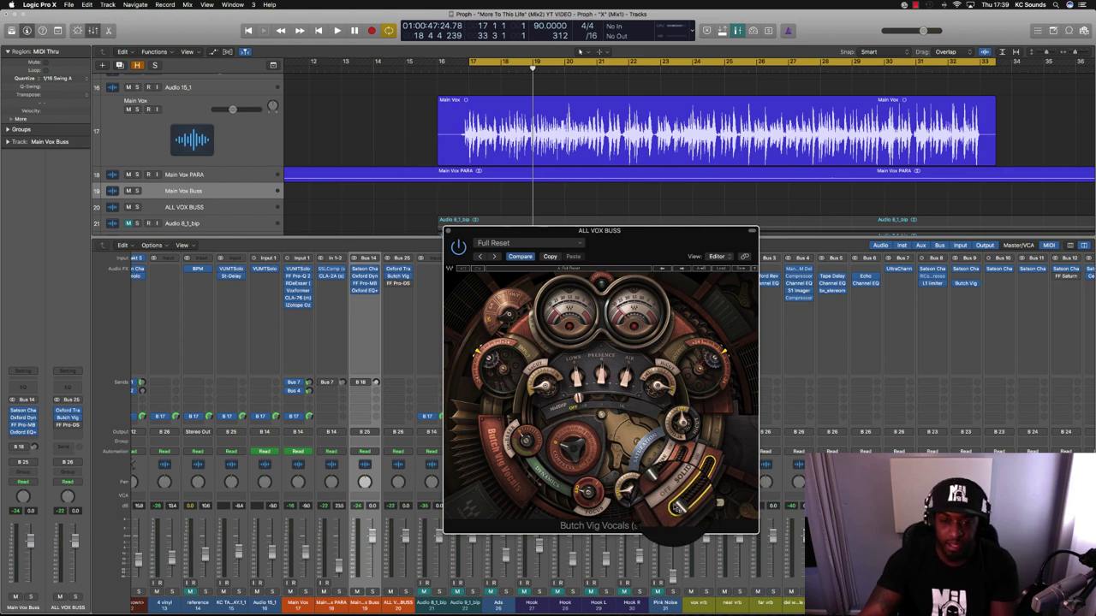
key("space")
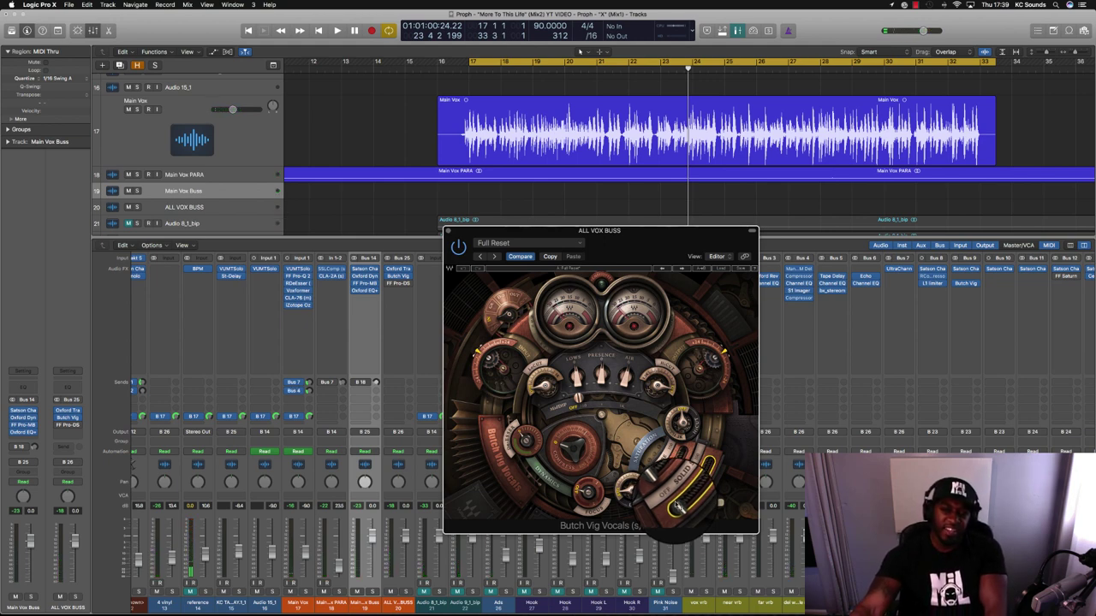
left_click(679, 505)
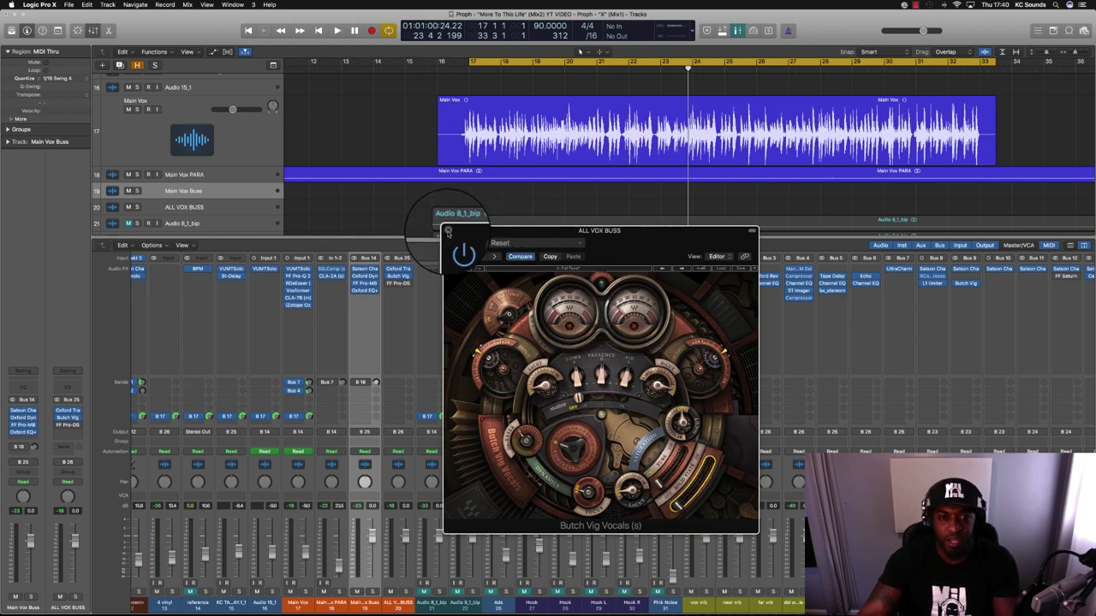
left_click(447, 231)
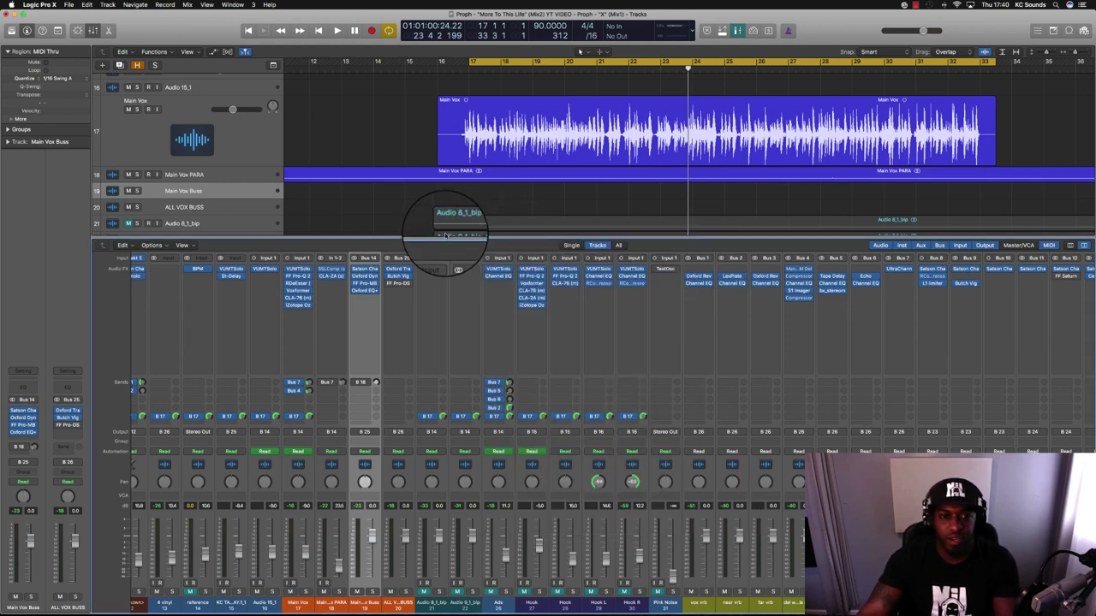
Step: Open FF Pro-DS on ALL VOX BUSS over the mixer, audition it during playback and close its window
left_click(399, 283)
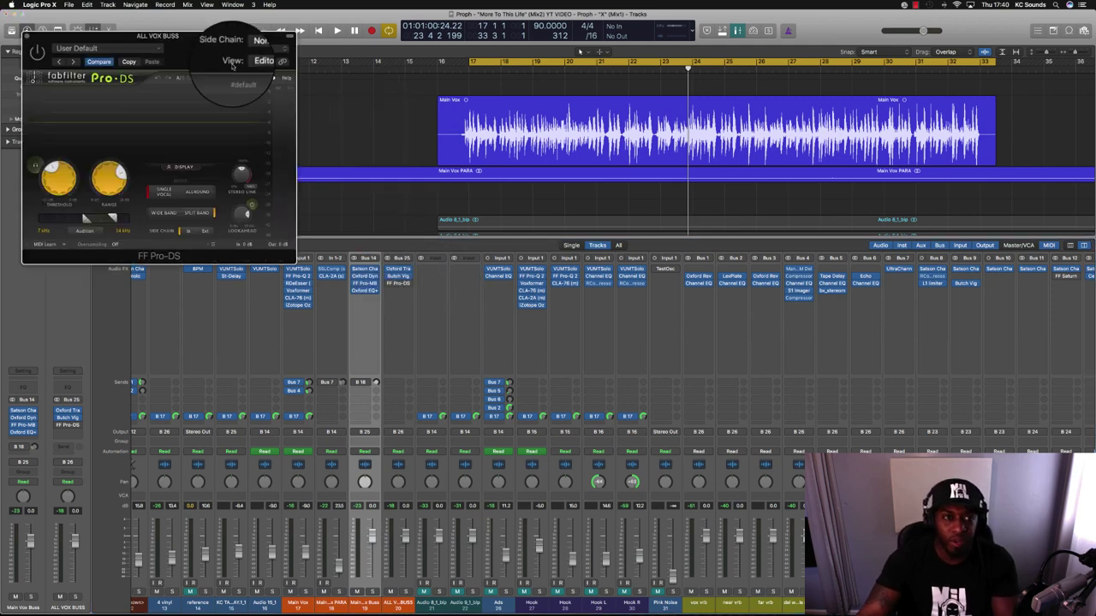
left_click_drag(176, 34, 646, 256)
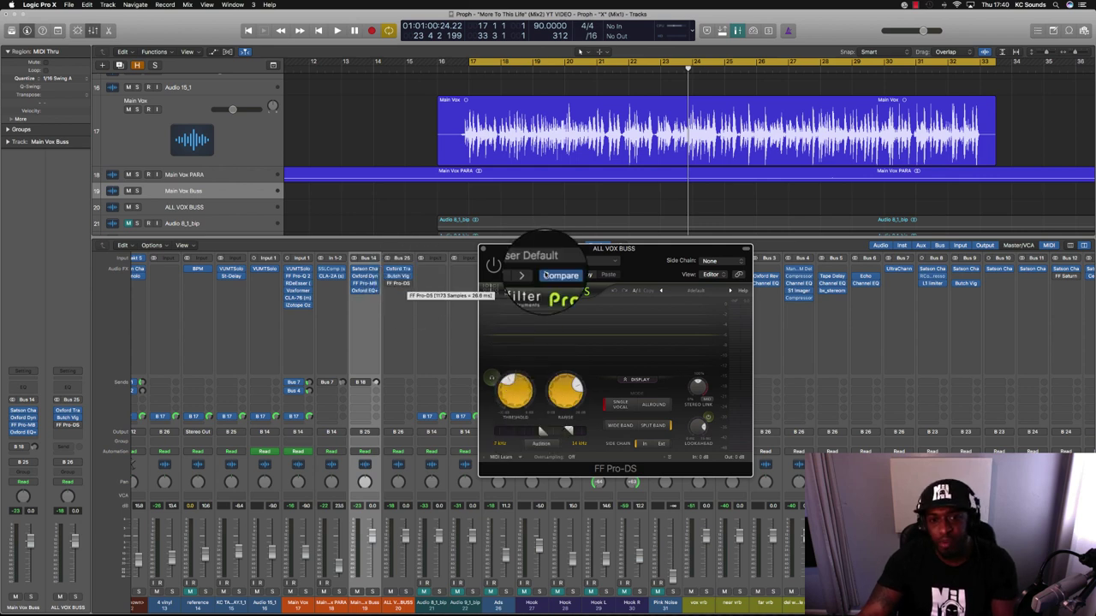
left_click_drag(562, 253, 570, 298)
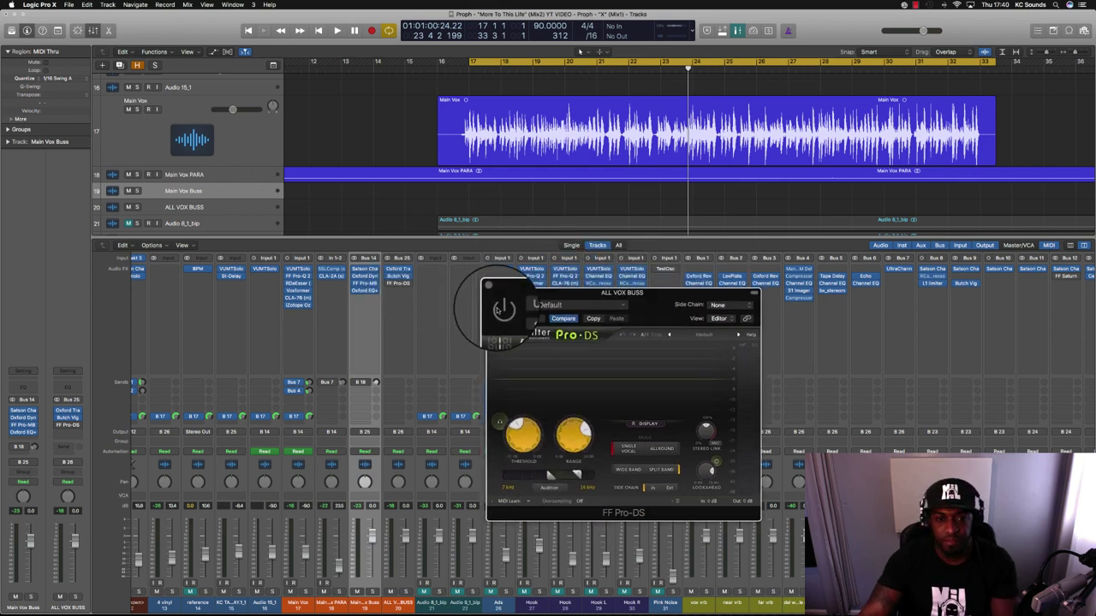
key("space")
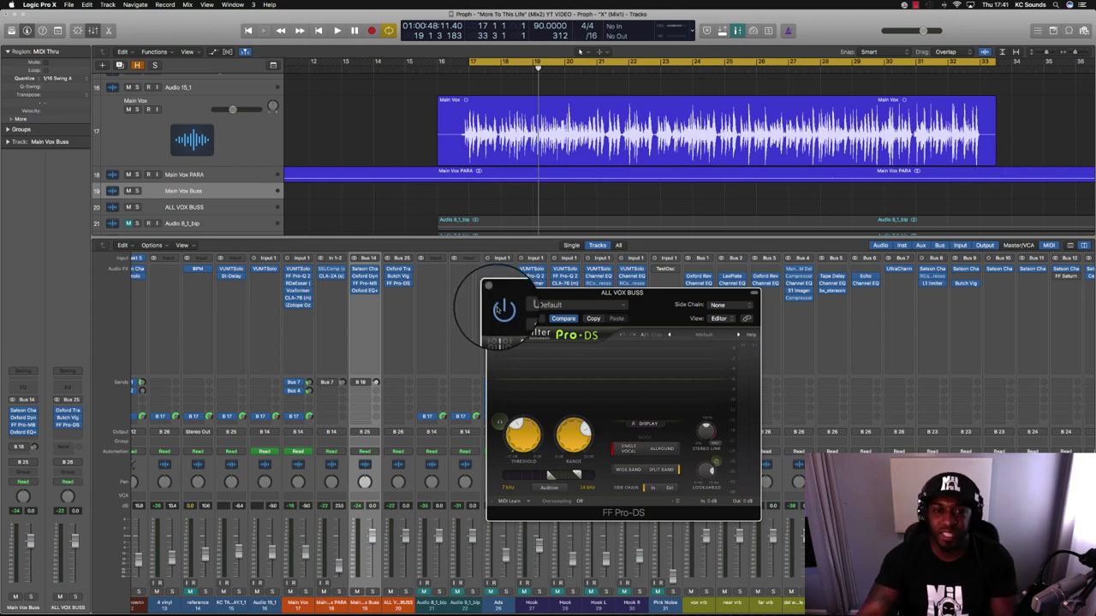
left_click(489, 293)
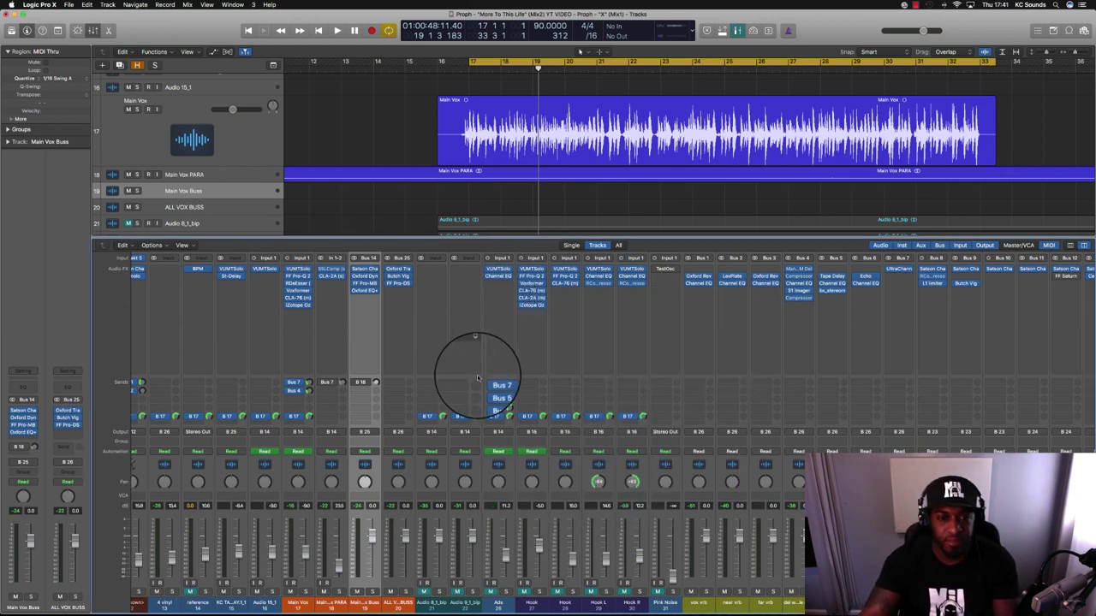
Step: Play the mix briefly and trace the Bus 18 send of Main Vox Buss to the Verse Verb channel
key("space")
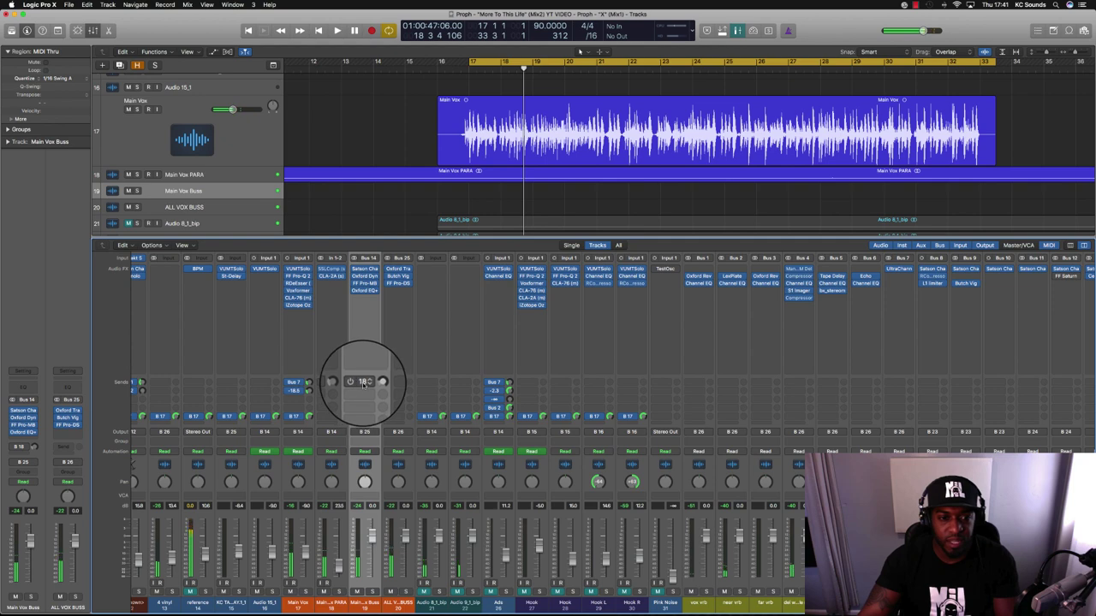
scroll(360, 385, "right", 5)
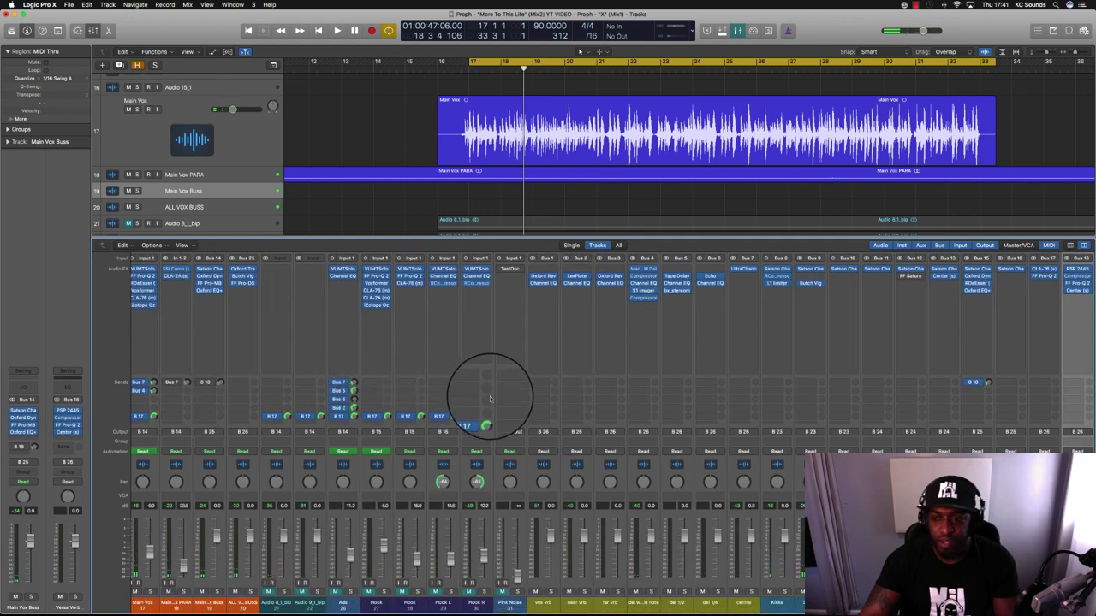
scroll(490, 399, "left", 5)
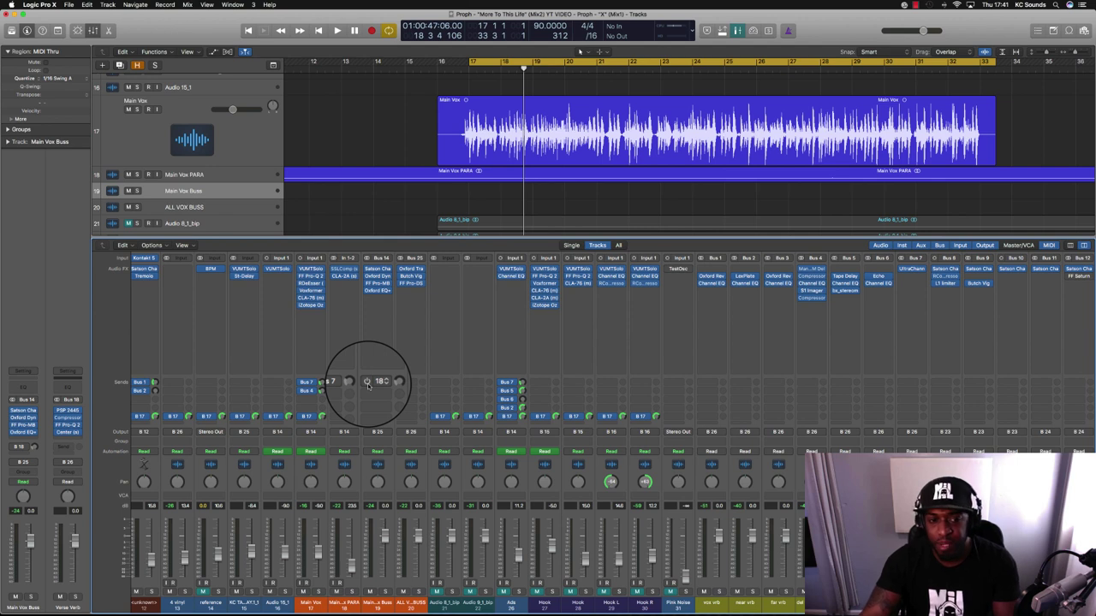
Step: Toggle the Bus 18 send of Main Vox Buss during playback, leaving it on with its level at about -23.5 dB
key("space")
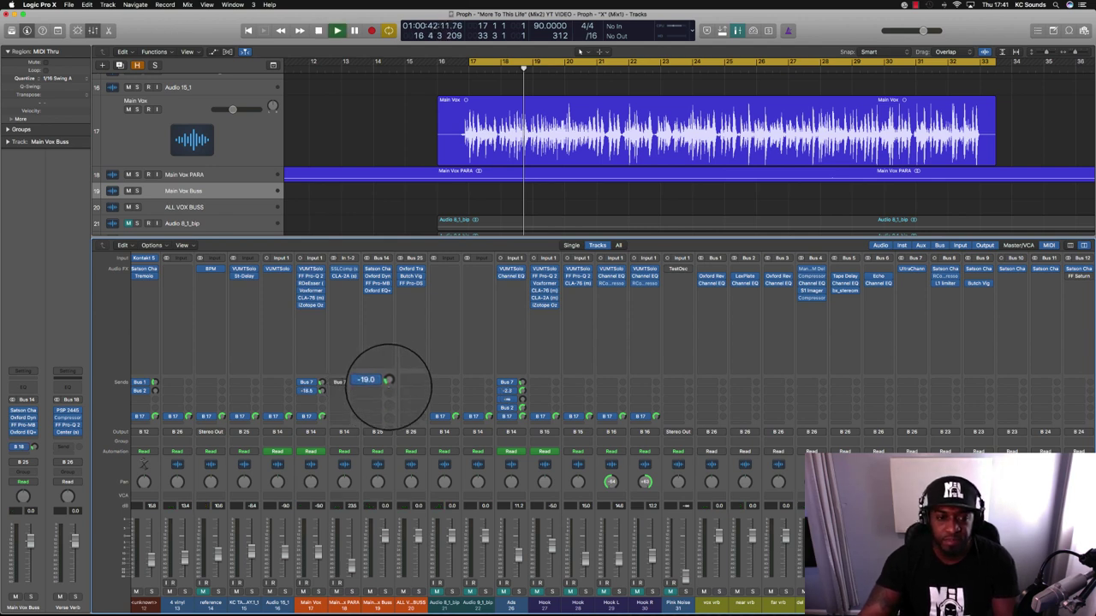
mouse_move(387, 379)
left_mouse_down()
mouse_move(386, 363)
mouse_move(388, 381)
left_mouse_up()
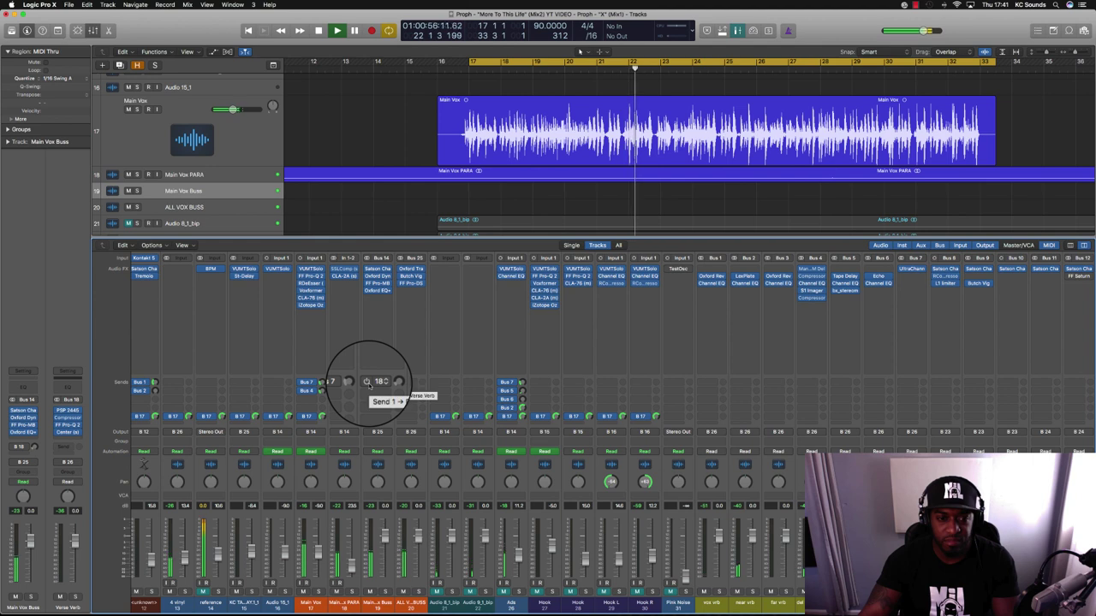
left_click_drag(370, 388, 391, 381)
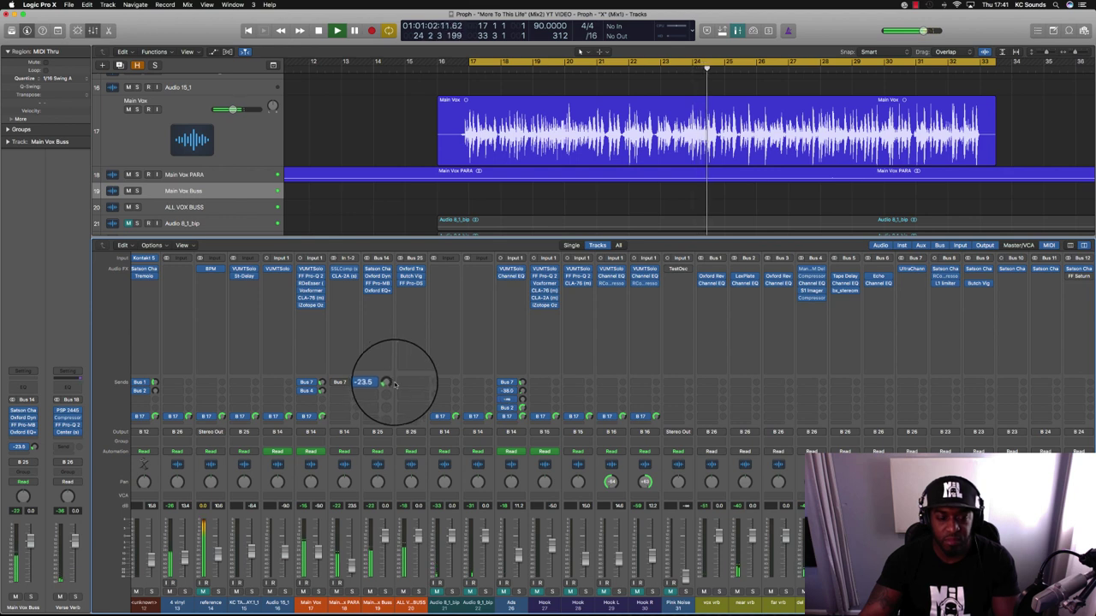
key("space")
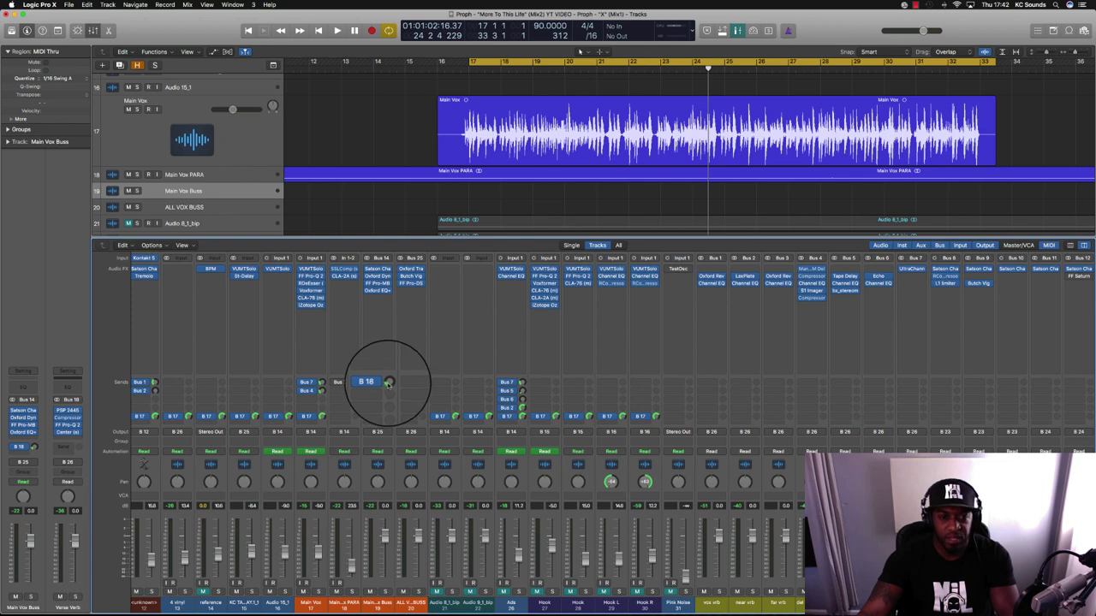
Step: Open the Compressor on the Verse Verb channel and place its window over the mixer
double_click(379, 385)
scroll(674, 374, "right", 3)
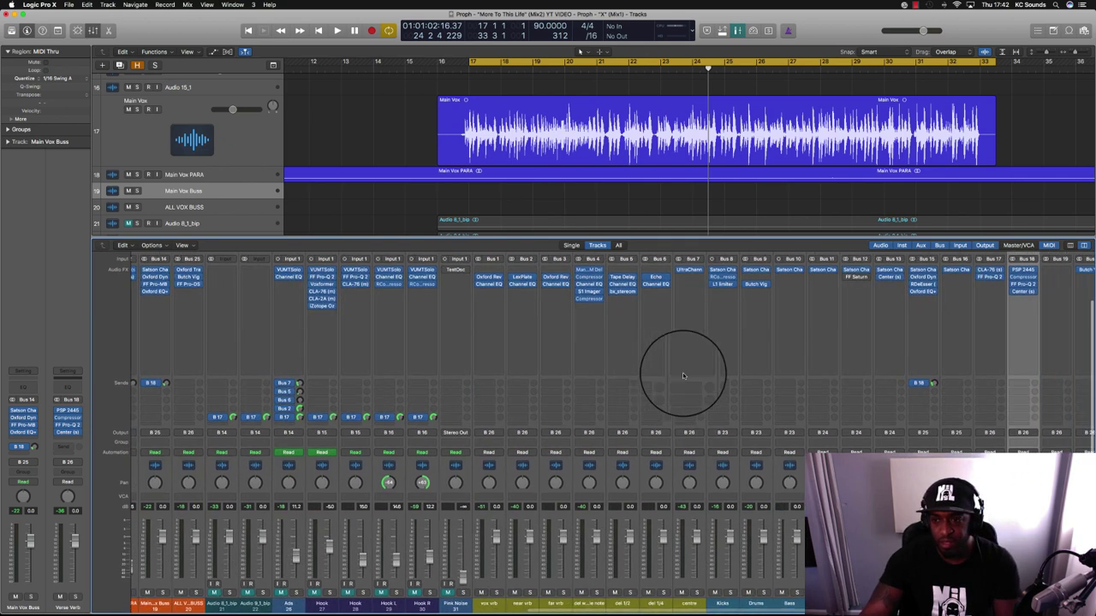
left_click(1025, 278)
left_click_drag(350, 70, 593, 262)
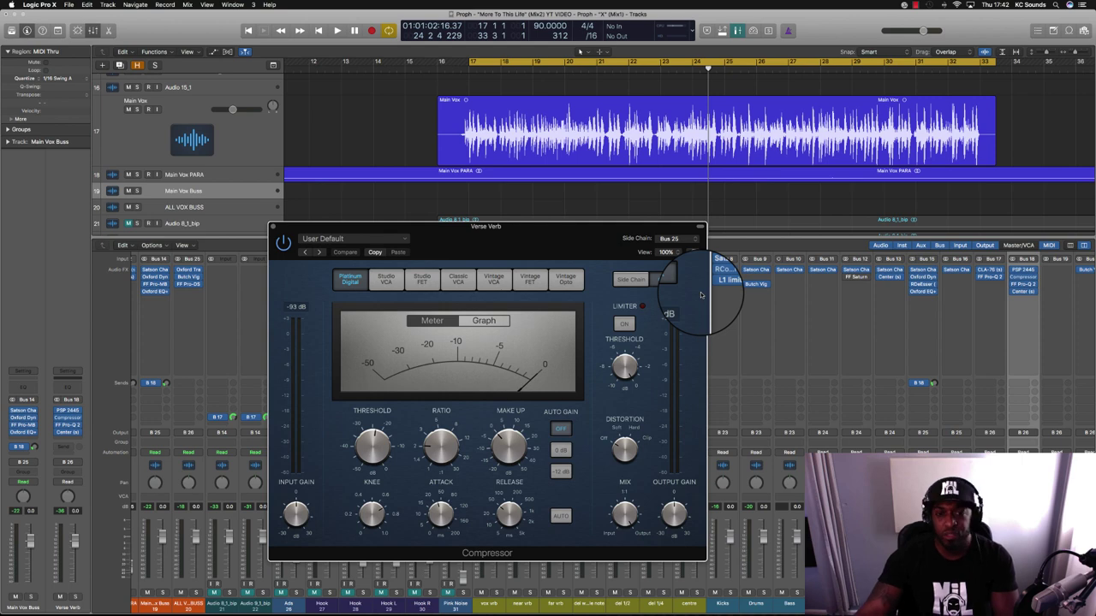
Step: Check the Verse Verb Compressor beside the mixer's vocal channels, audition it during playback and close its window
left_click_drag(565, 227, 680, 209)
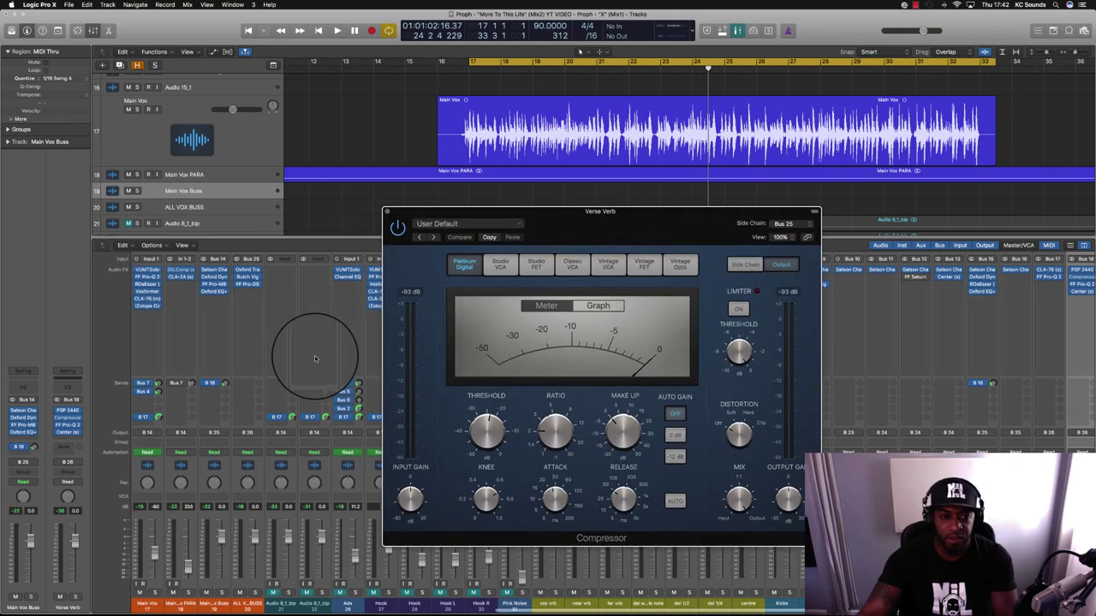
scroll(315, 358, "left", 3)
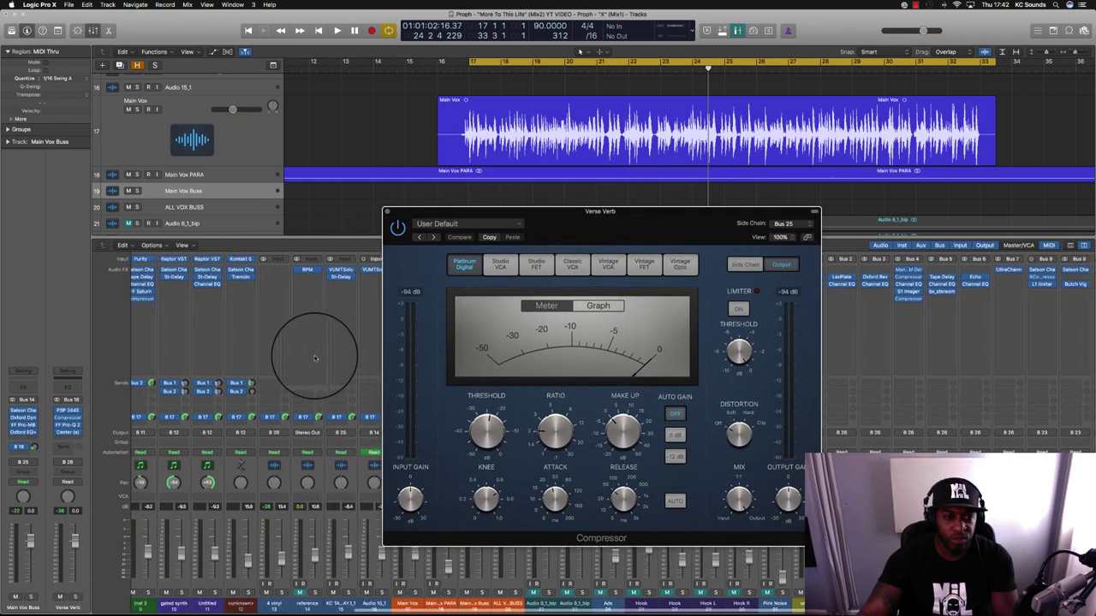
scroll(315, 359, "right", 5)
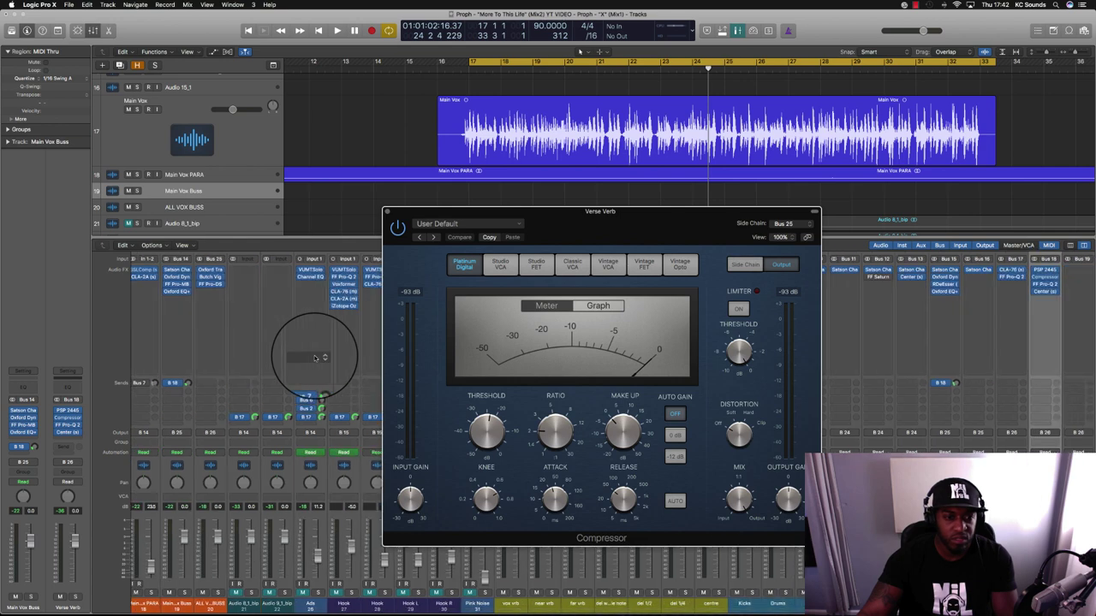
scroll(315, 359, "left", 3)
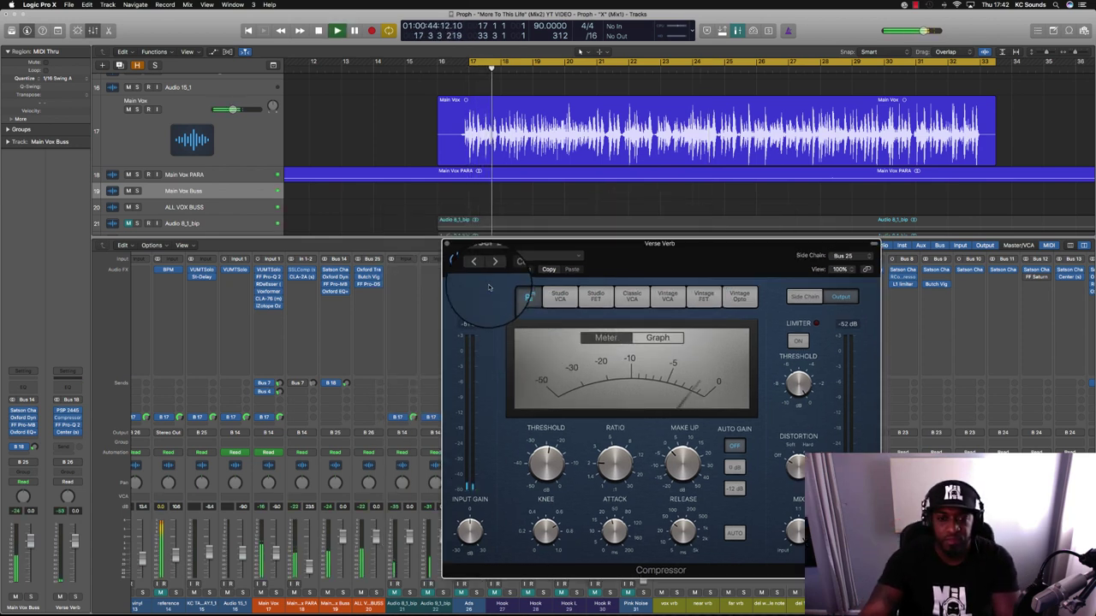
left_click(446, 245)
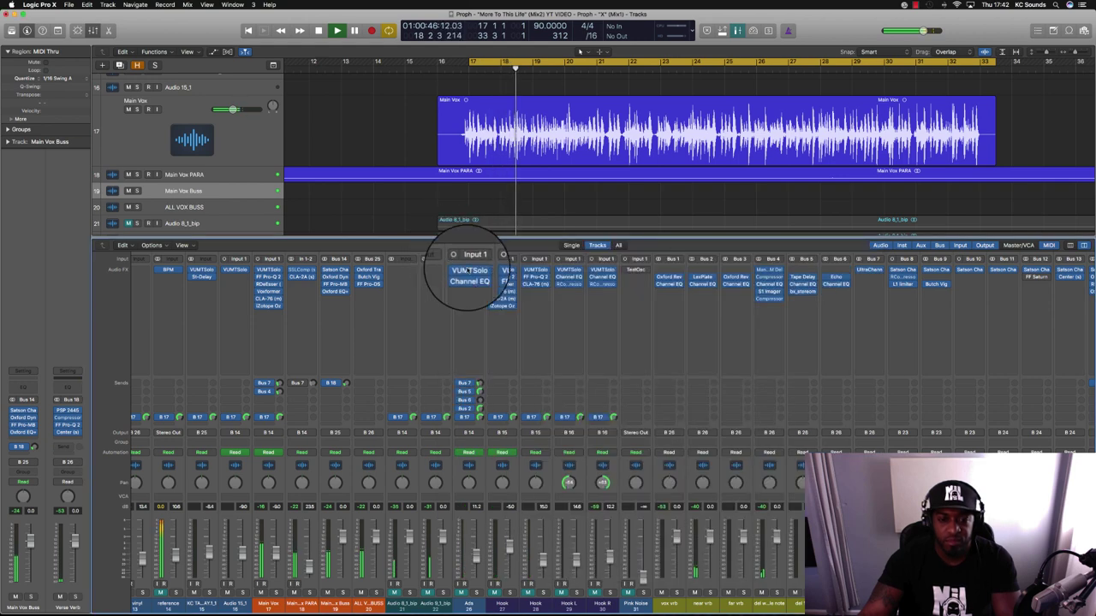
Step: Zoom the arrangement out until bars 7 to 44 and all tracks fit, and bring the mixer back into view
key("x")
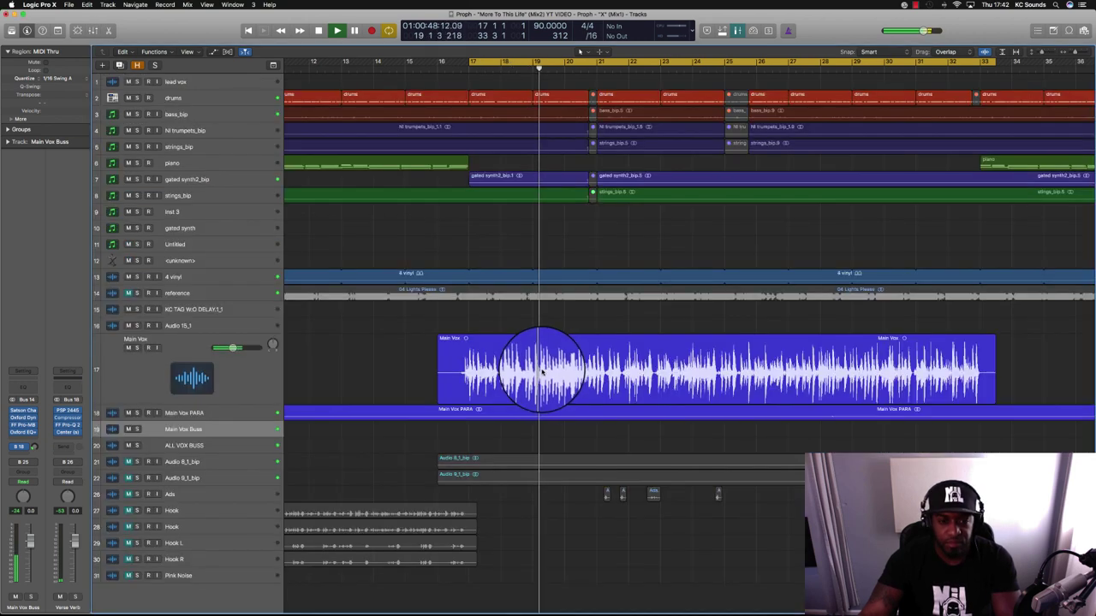
scroll(547, 371, "left", 1)
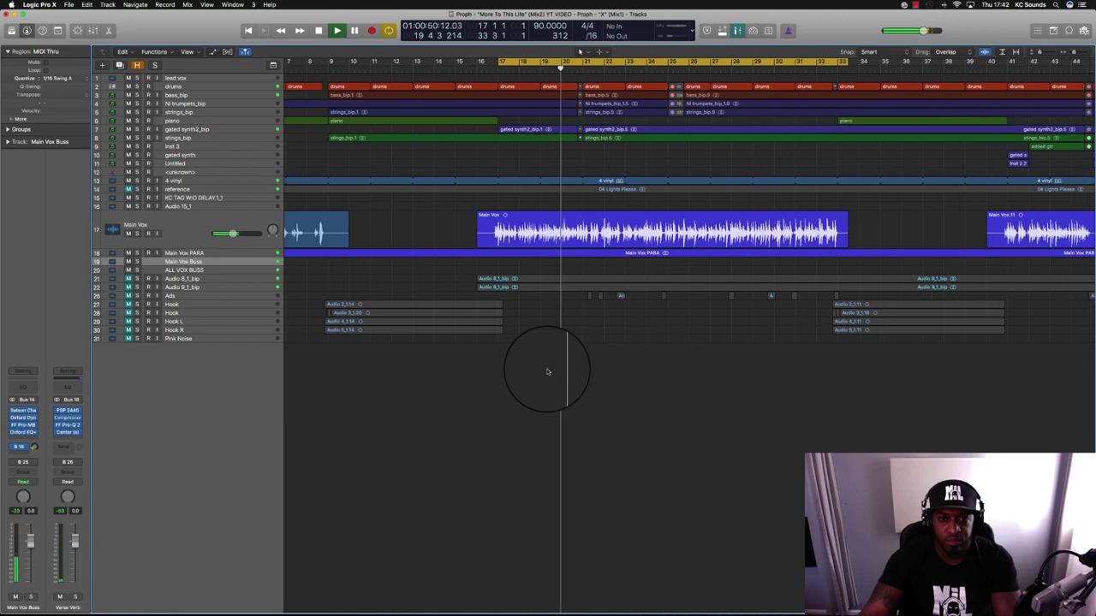
key("x")
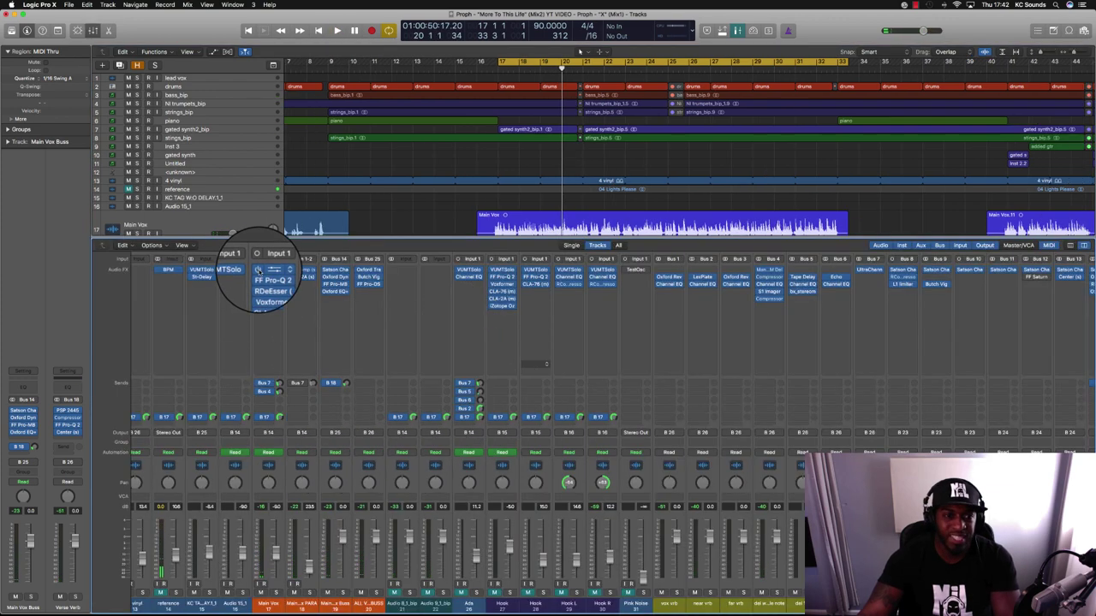
Step: Compare the verse during playback with the Main Vox plugins and sends bypassed and re-enabled, reviewing the vocal and bus channels
scroll(258, 282, "down", 3)
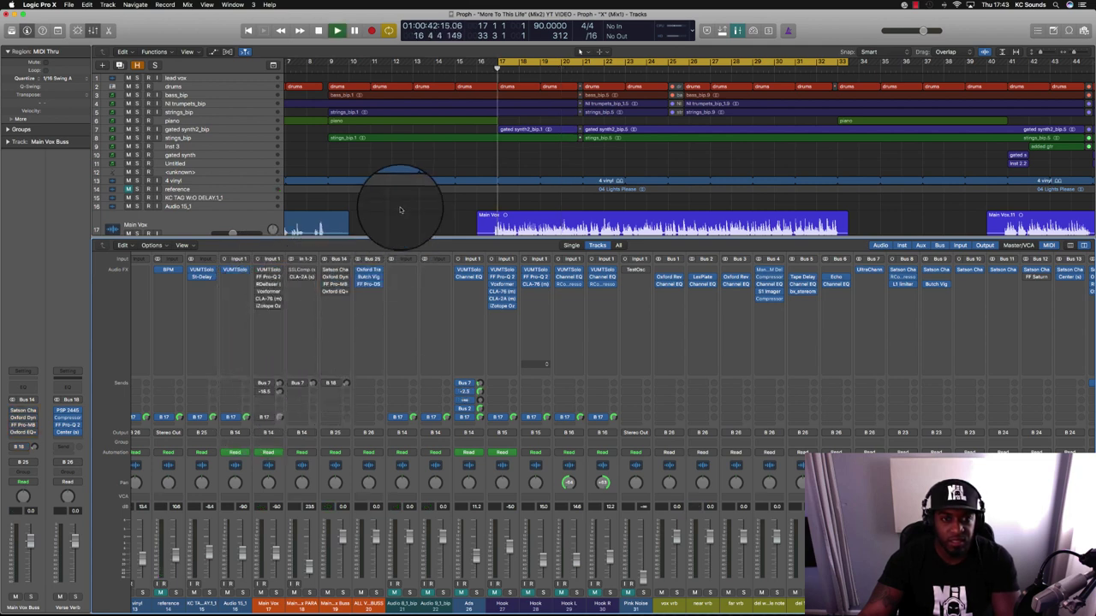
key("space")
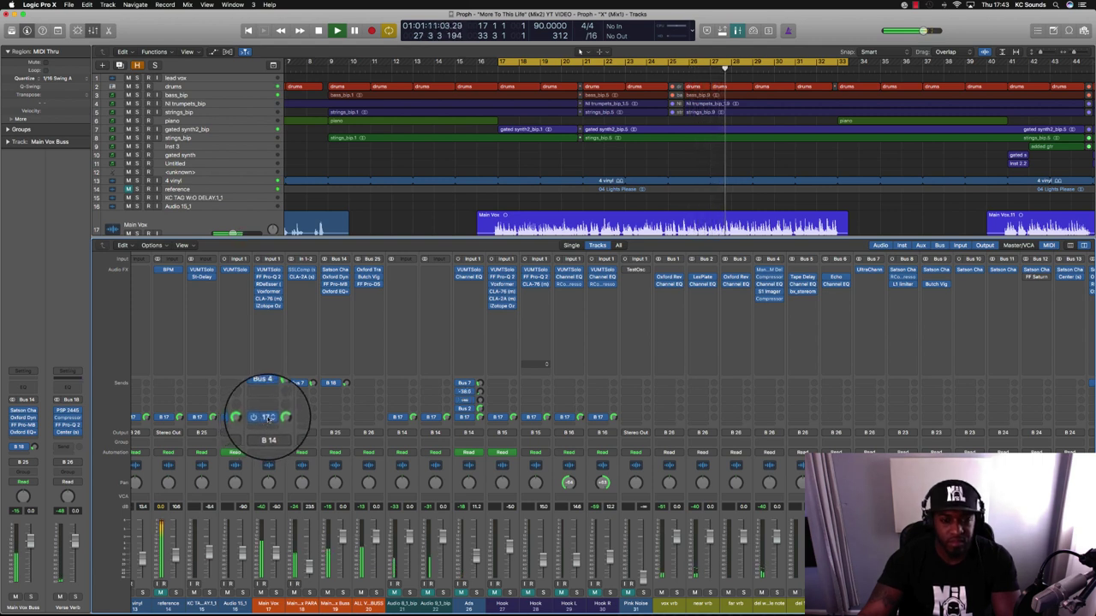
scroll(517, 364, "right", 5)
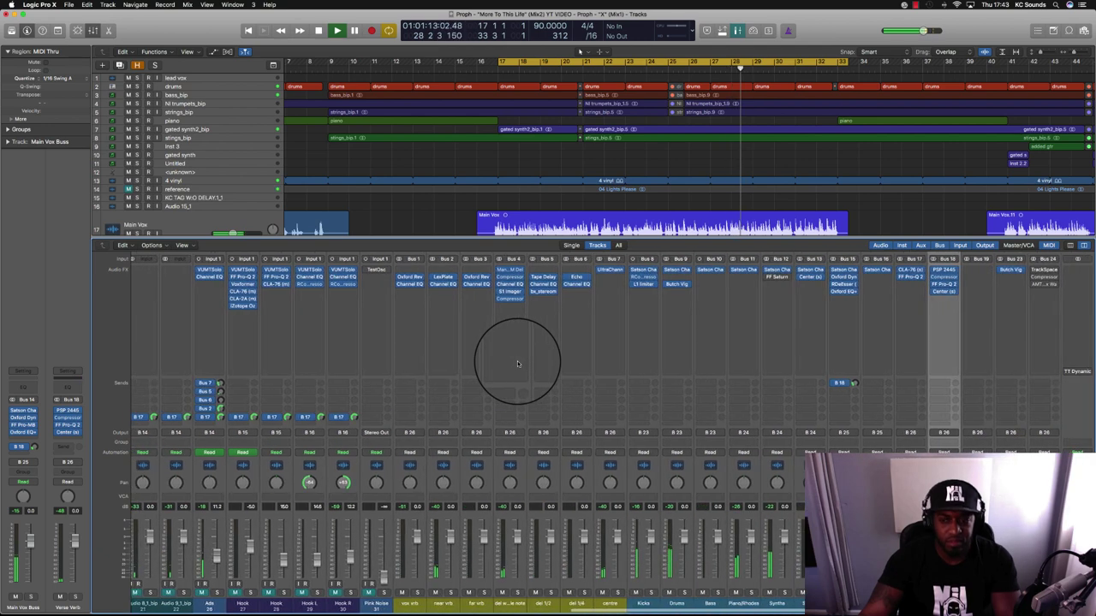
scroll(520, 365, "left", 1)
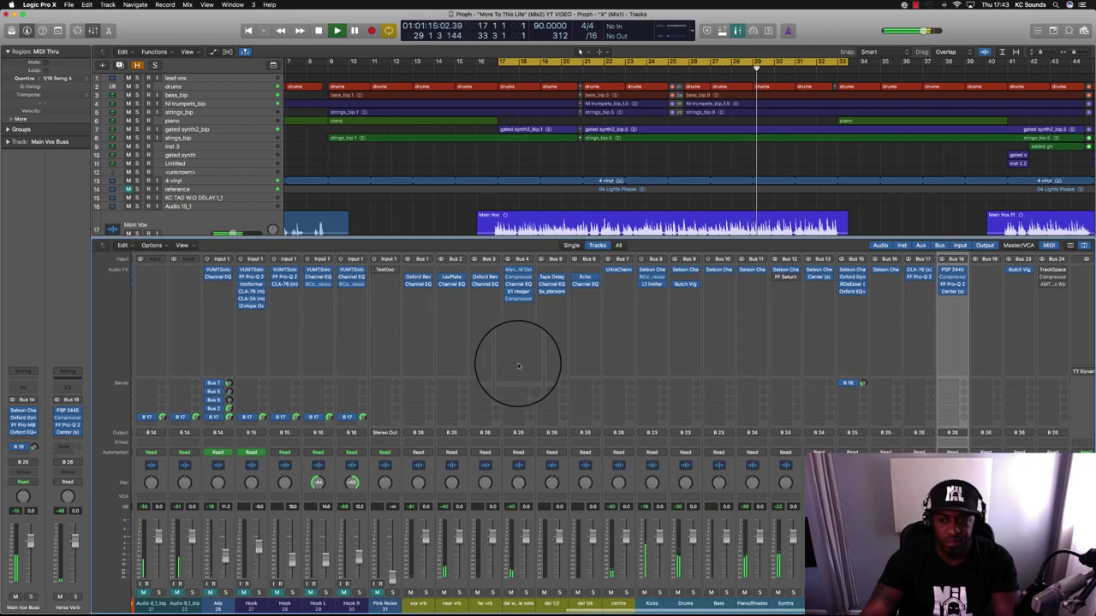
scroll(519, 366, "left", 4)
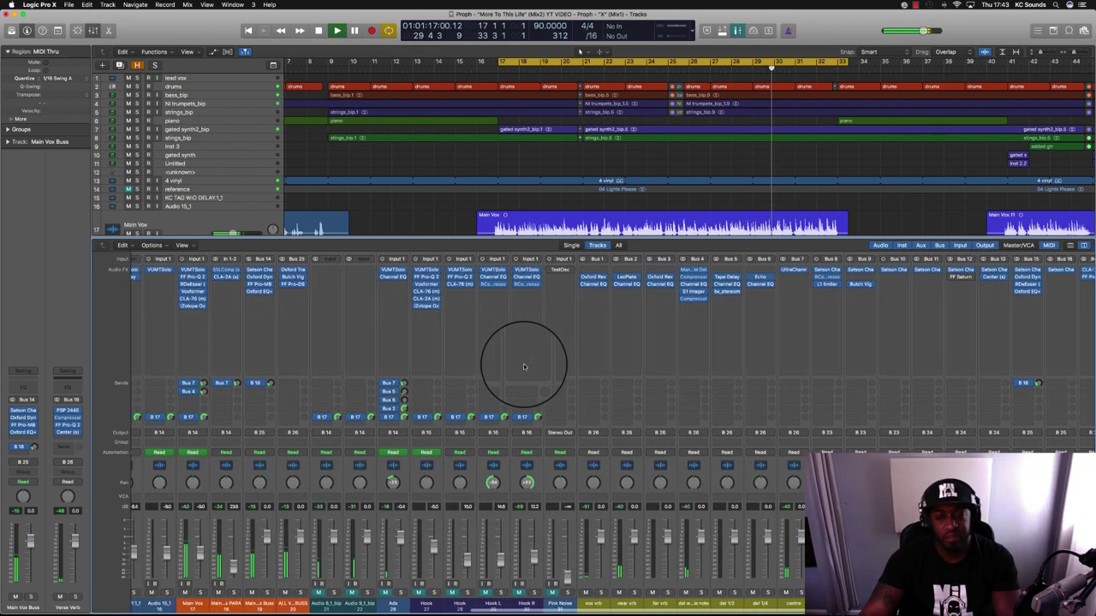
scroll(538, 170, "down", 1)
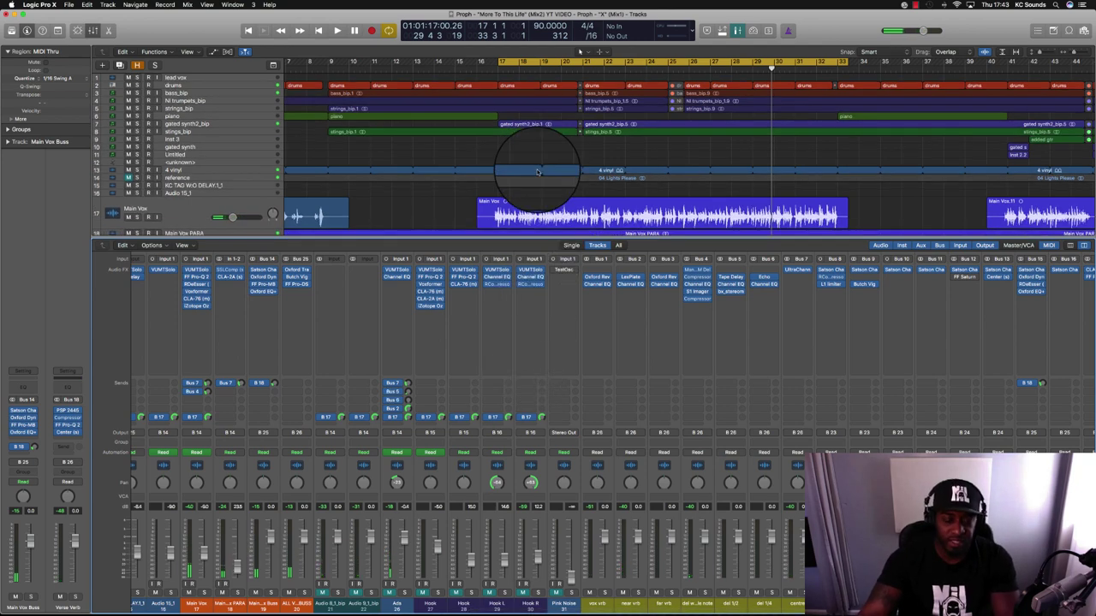
Step: Unmute the Audio 8_1_bip and Audio 9_1_bip tracks in the arrangement, with the mixer hidden and the tracks enlarged
key("x")
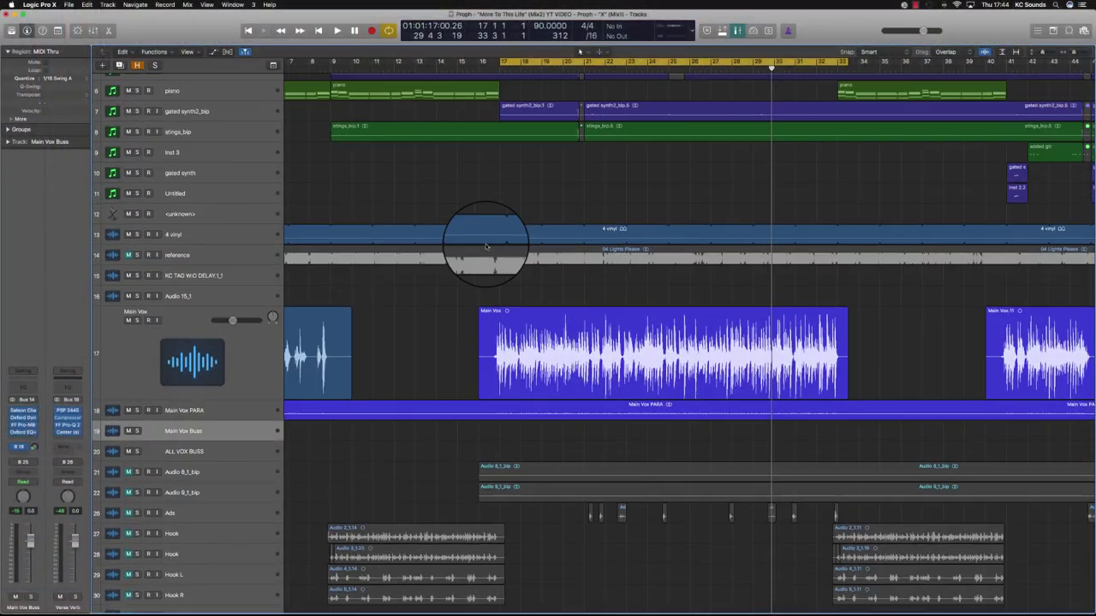
key("super+Down")
key("super+Down")
key("super+Down")
scroll(484, 256, "down", 4)
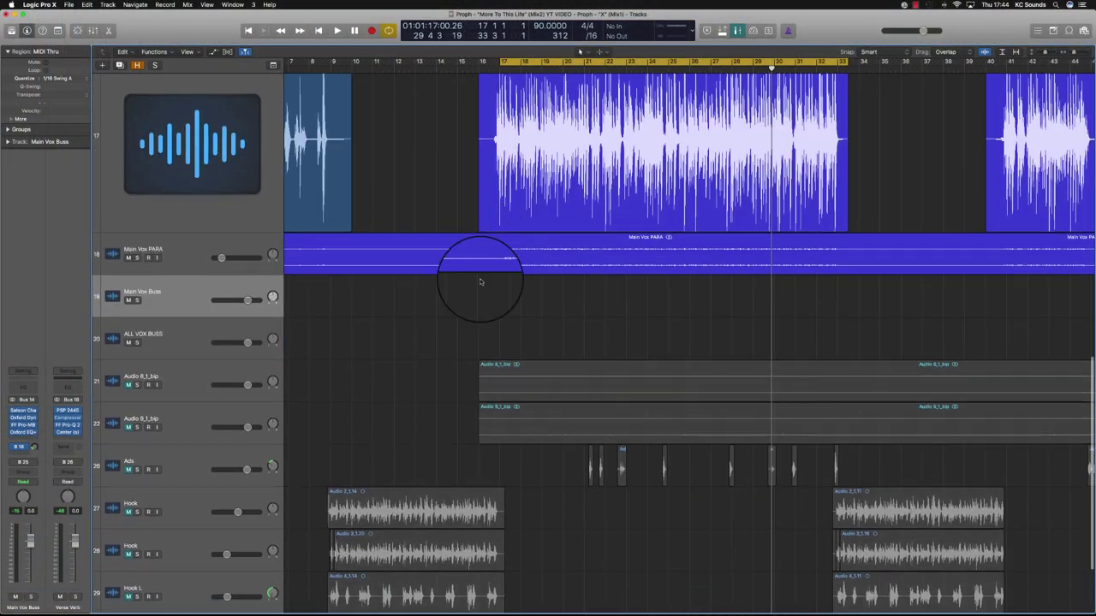
left_click_drag(128, 386, 128, 428)
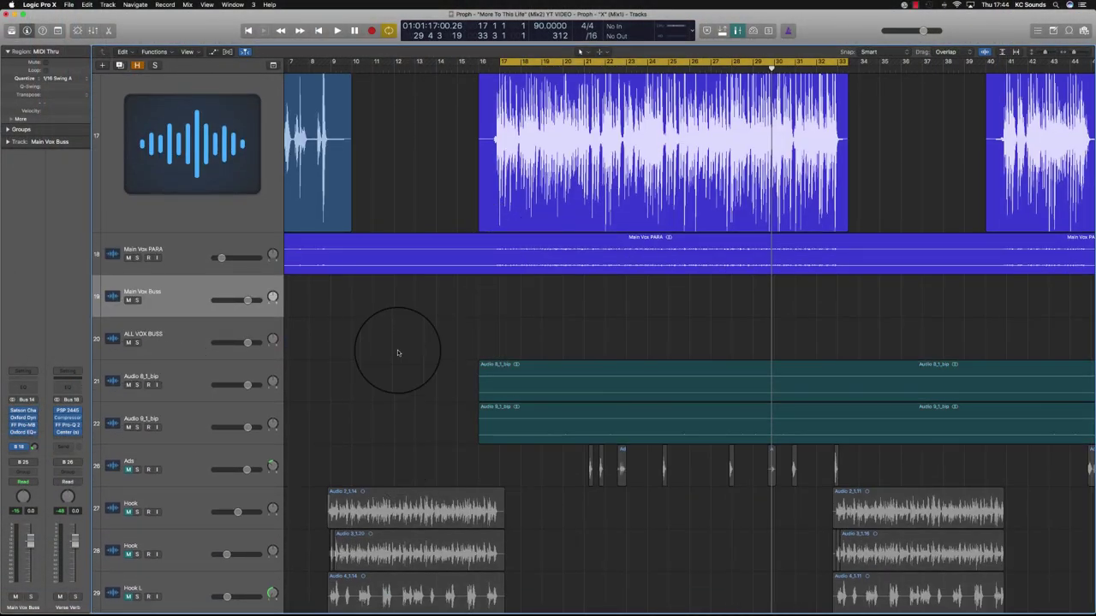
key("super+Down")
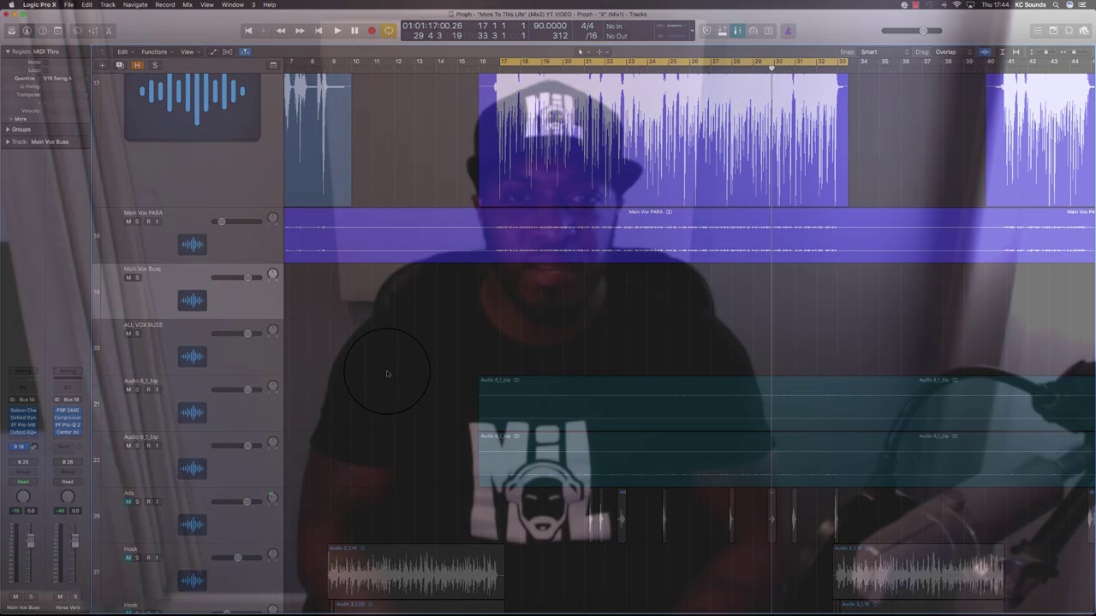